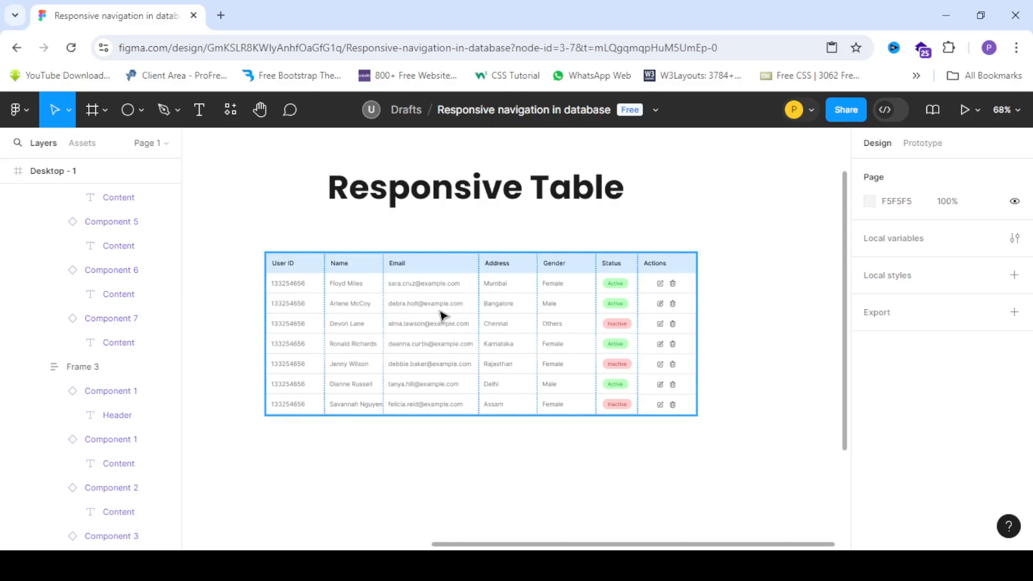
- Stretch the table frame to a width of about 850 to test how its columns respond
left_click(436, 277)
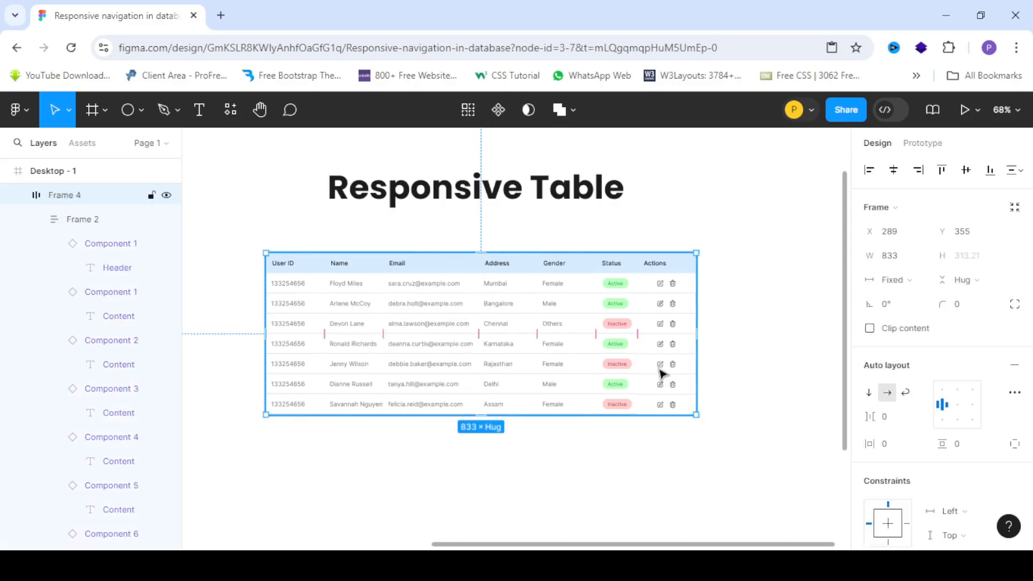
left_click_drag(653, 375, 709, 370)
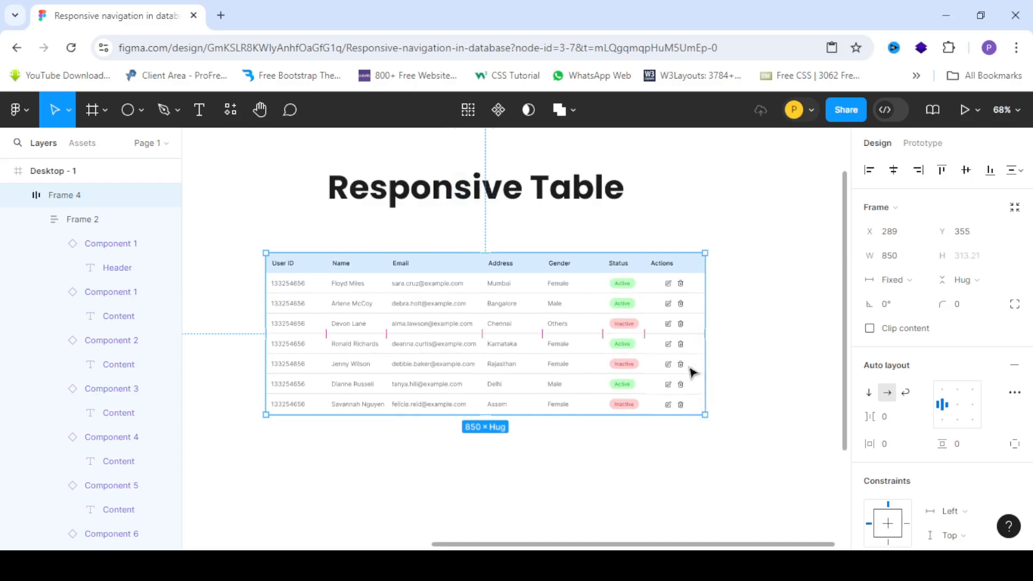
- Examine the table on the desktop frame and the header, content, action icon and status cells in Component 19
scroll(447, 210, "down", 3)
scroll(470, 221, "up", 1)
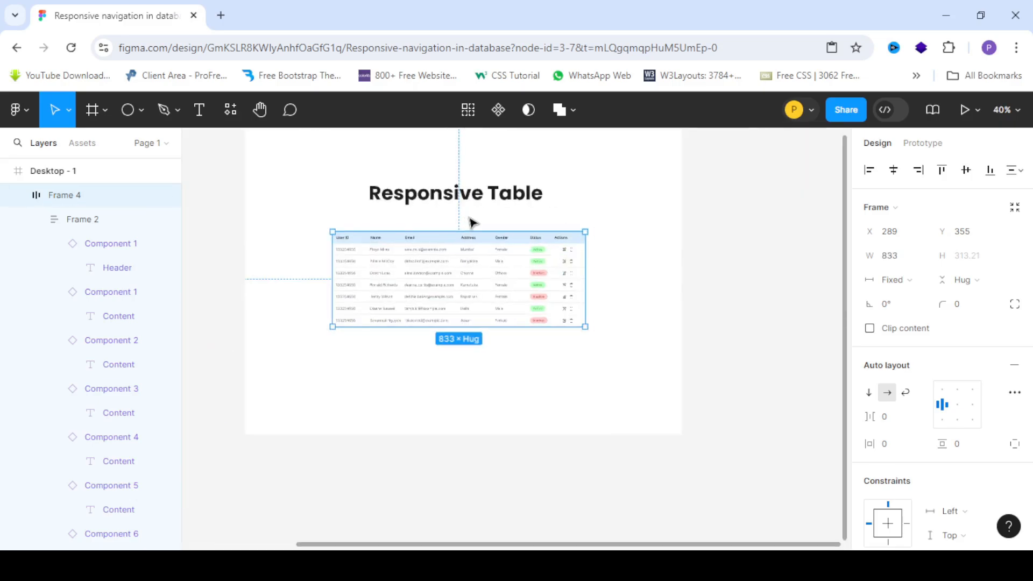
scroll(471, 222, "down", 4)
scroll(425, 234, "up", 3)
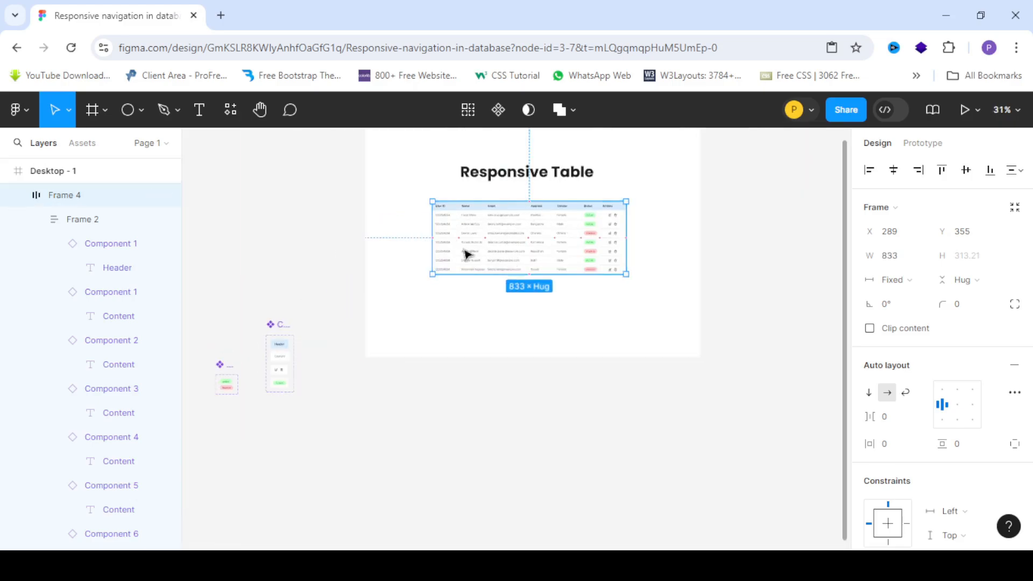
scroll(339, 292, "down", 2)
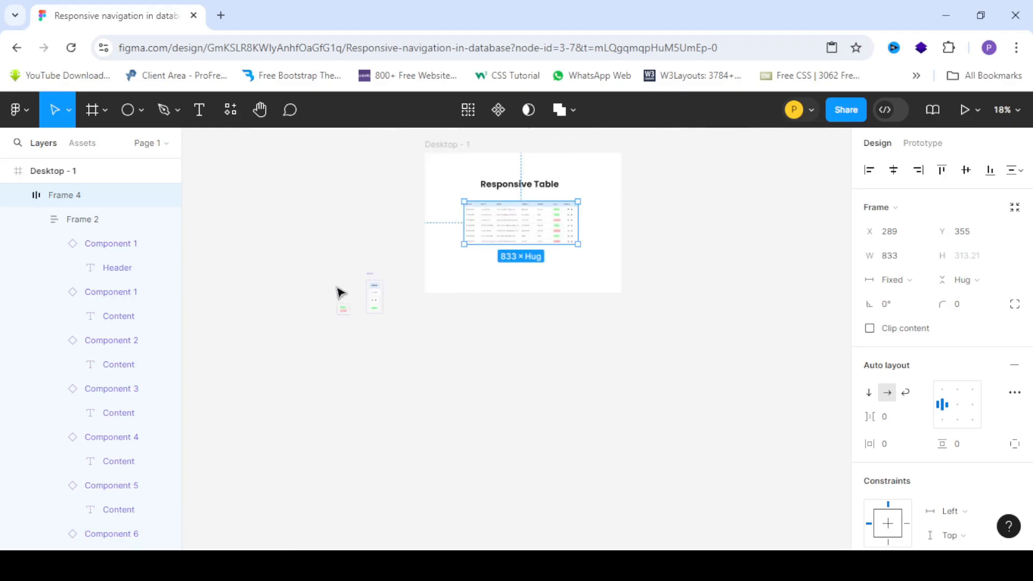
scroll(372, 295, "up", 5)
scroll(422, 320, "up", 3)
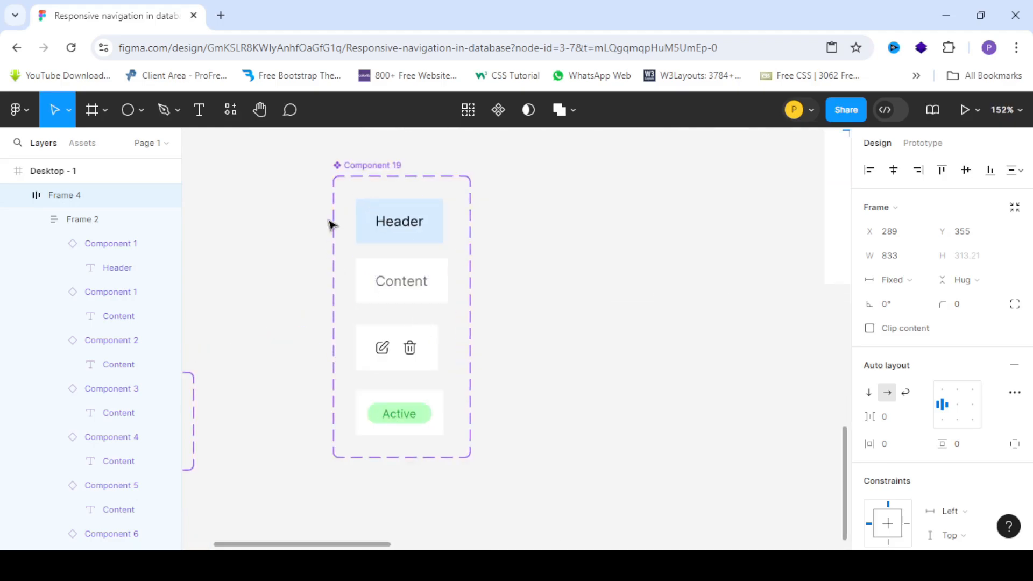
scroll(409, 404, "down", 2)
scroll(414, 389, "up", 2)
scroll(415, 389, "down", 4)
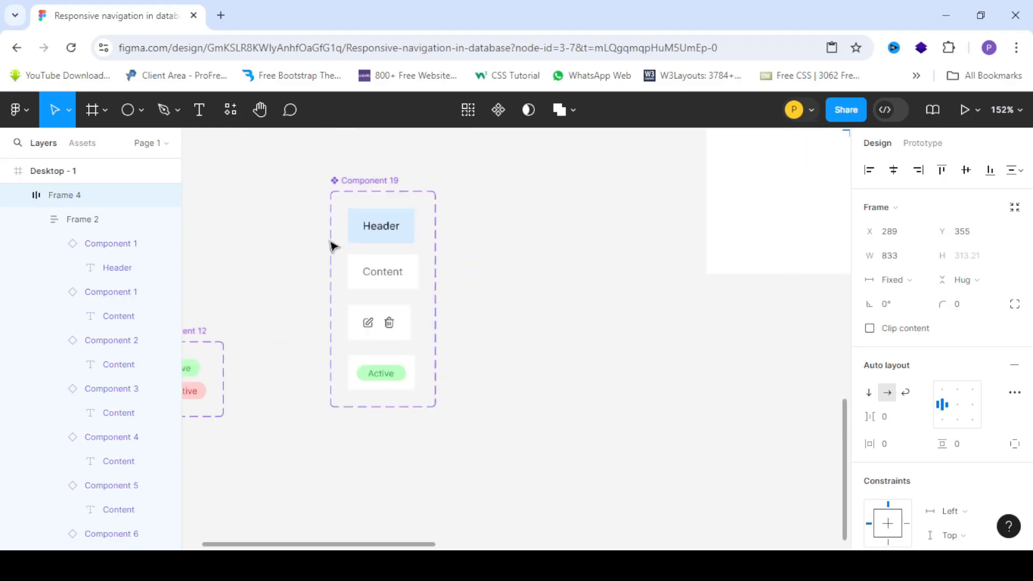
- Move the Active/Inactive status component set closer to Component 19
scroll(353, 258, "up", 2)
scroll(376, 258, "down", 3)
left_click(262, 279)
left_click_drag(262, 272, 280, 270)
- Add a text layer reading "Header" on the empty canvas to the right of Component 19
scroll(360, 232, "up", 5)
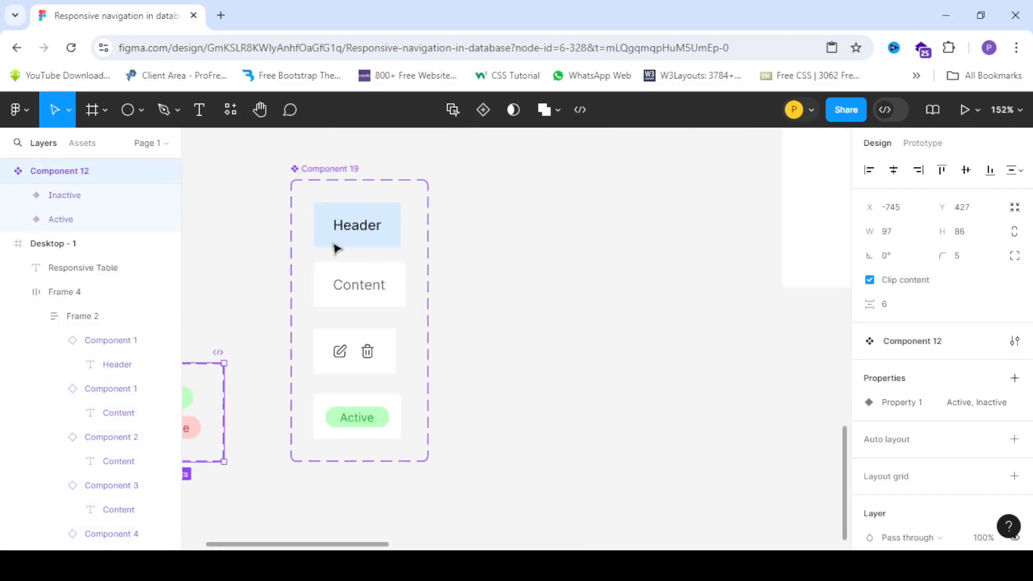
scroll(259, 248, "down", 3)
scroll(269, 247, "up", 2)
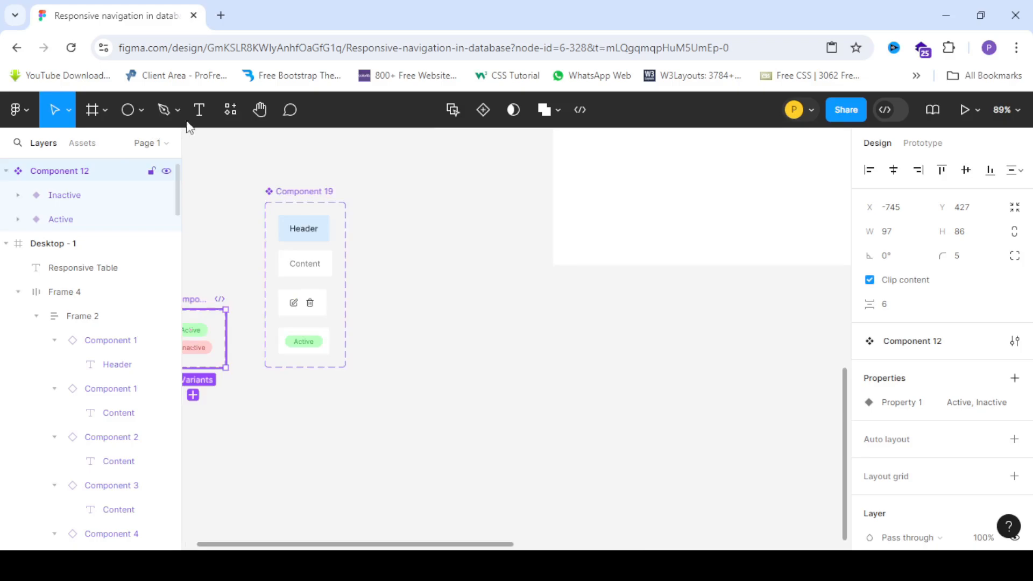
left_click(203, 113)
scroll(302, 241, "up", 4)
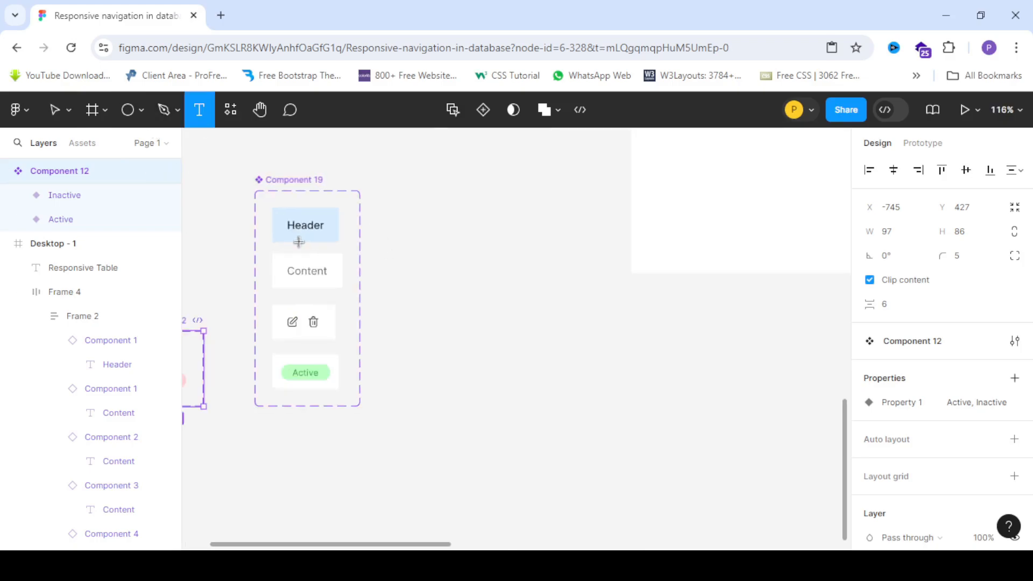
left_click(425, 224)
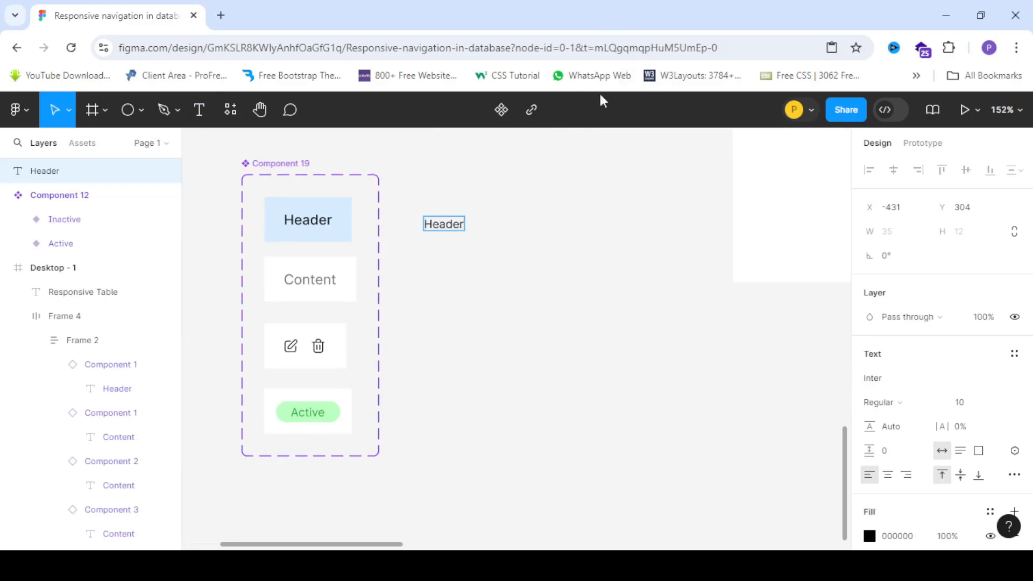
key("Escape")
scroll(454, 246, "up", 2)
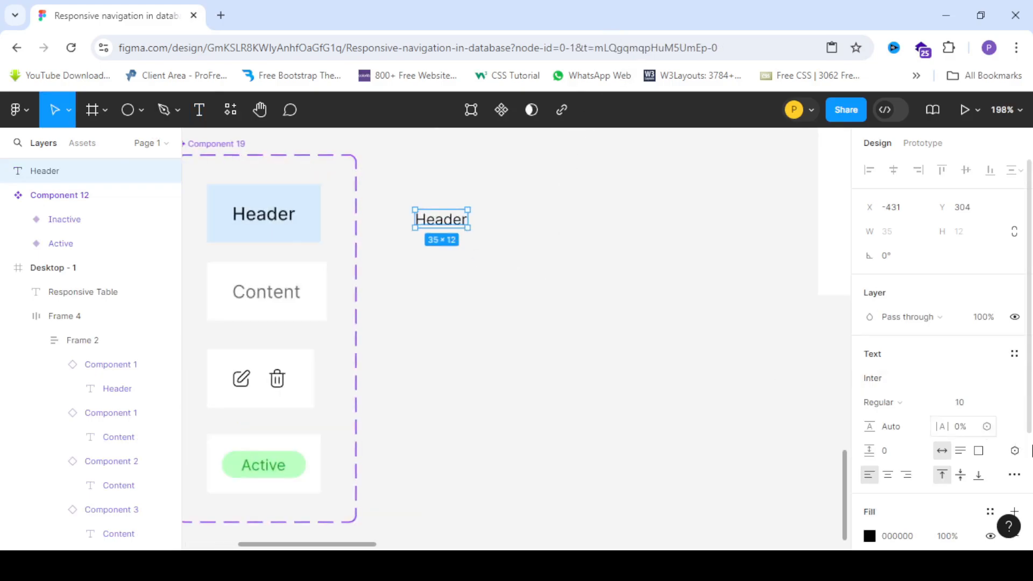
- Set the new Header text to font size 12 and Medium weight
left_click(1002, 402)
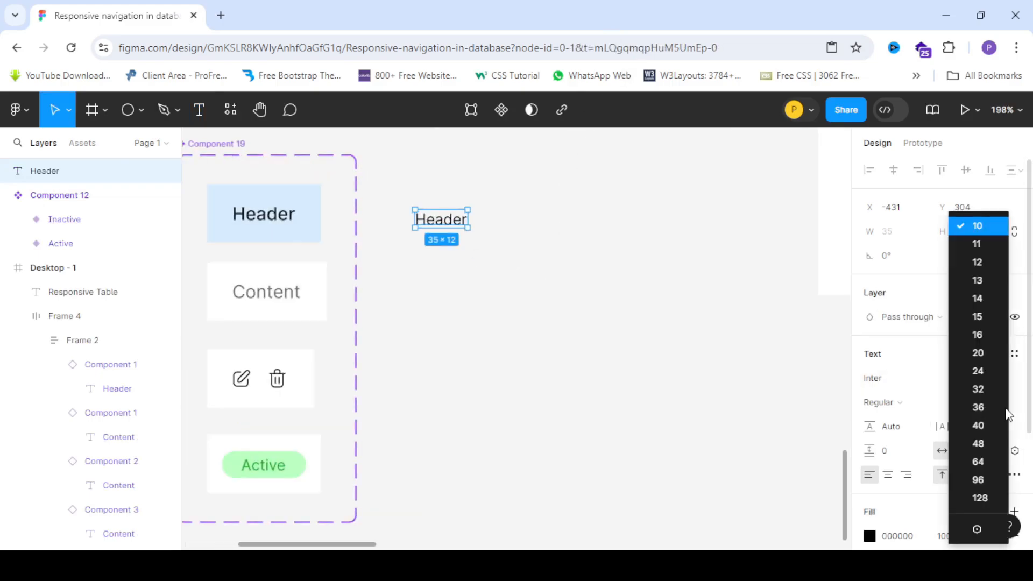
left_click(976, 261)
scroll(429, 199, "down", 3)
scroll(430, 203, "up", 3)
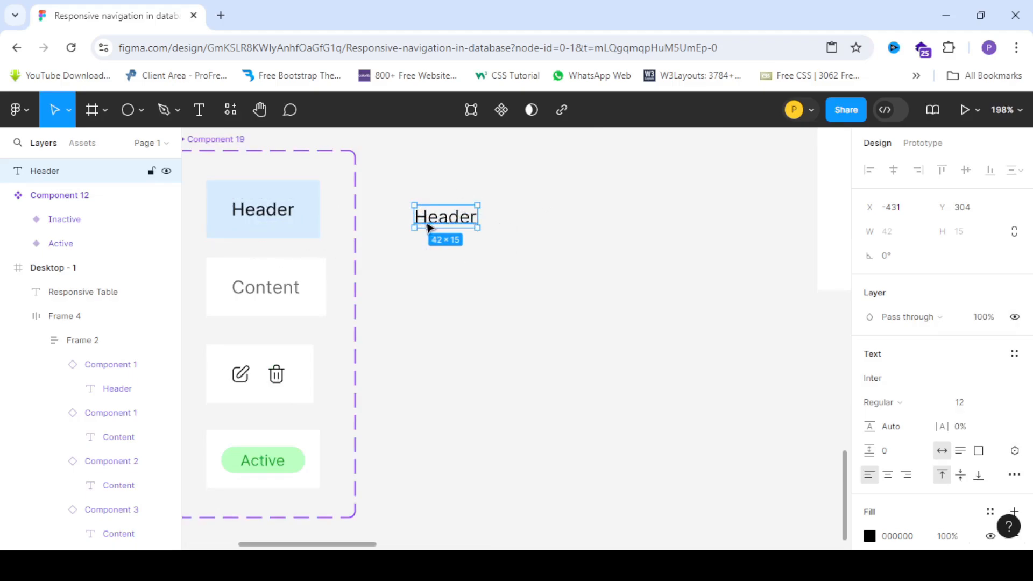
scroll(474, 318, "up", 2)
scroll(478, 327, "down", 2)
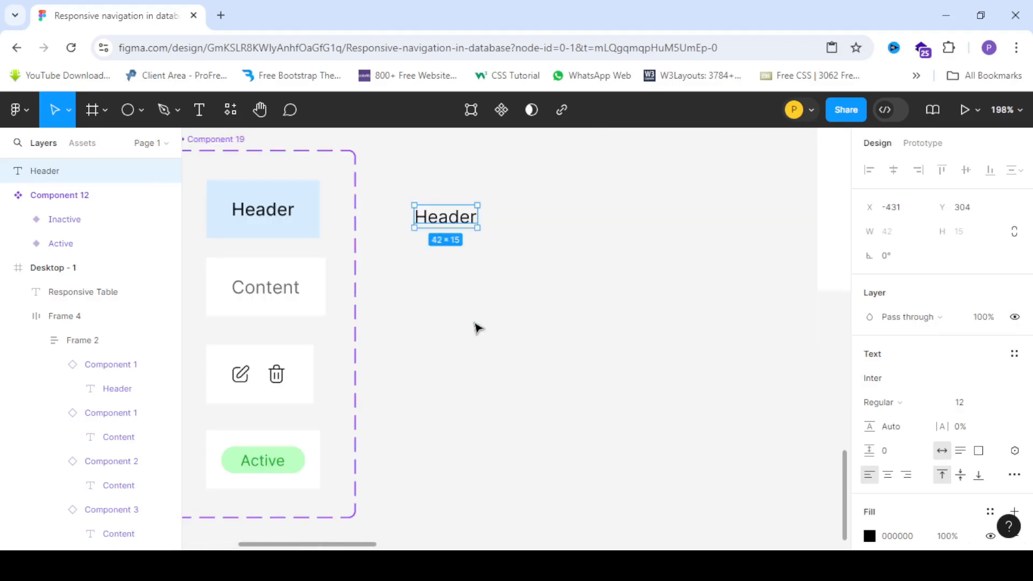
left_click(893, 403)
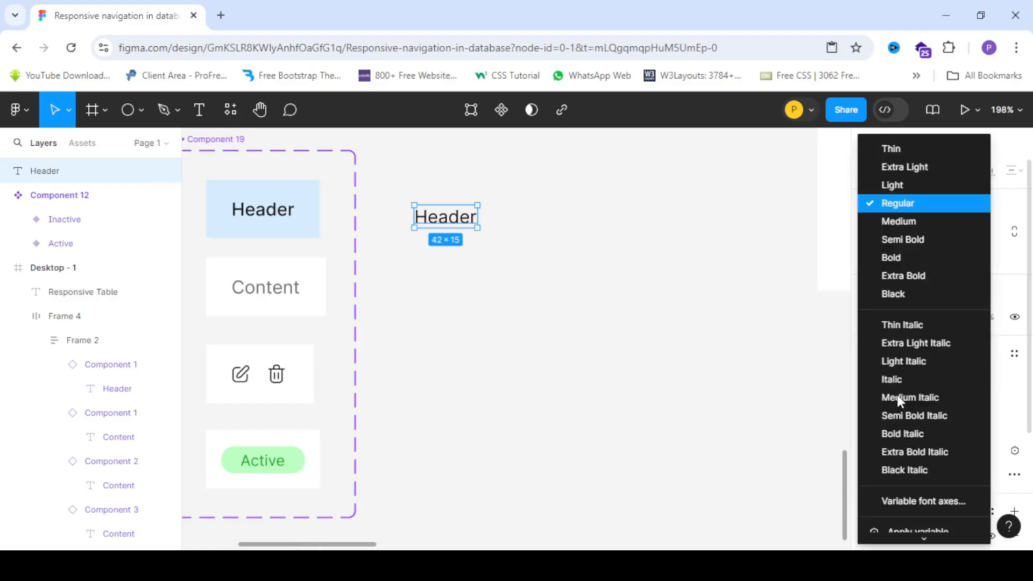
left_click(901, 228)
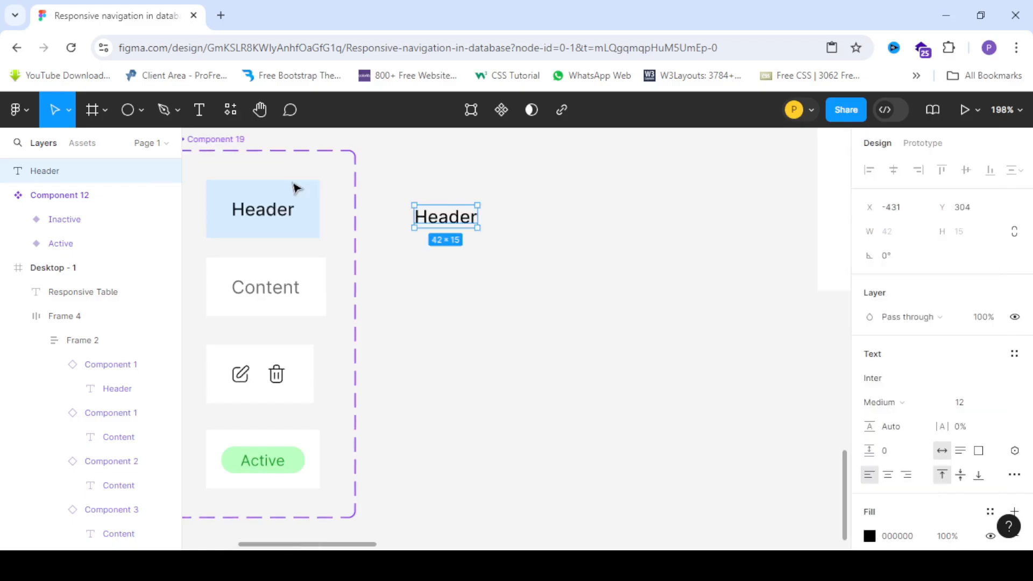
- Wrap the new Header text in an auto layout frame
left_click(615, 278)
left_click(442, 217)
key("shift+a")
left_click(477, 259)
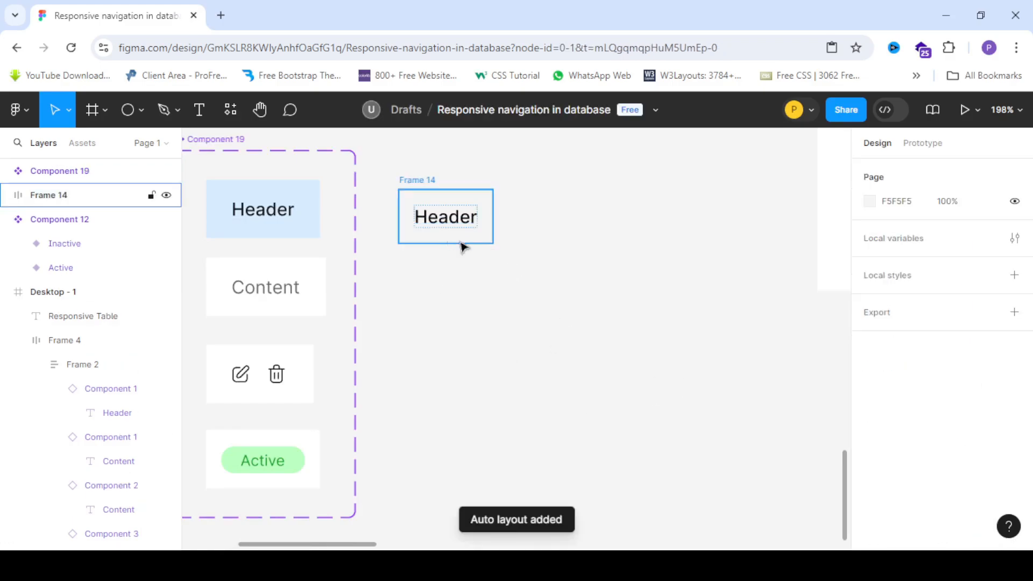
- Set the new Header frame's horizontal padding to 13
scroll(437, 190, "down", 2, "ctrl")
left_click(437, 190)
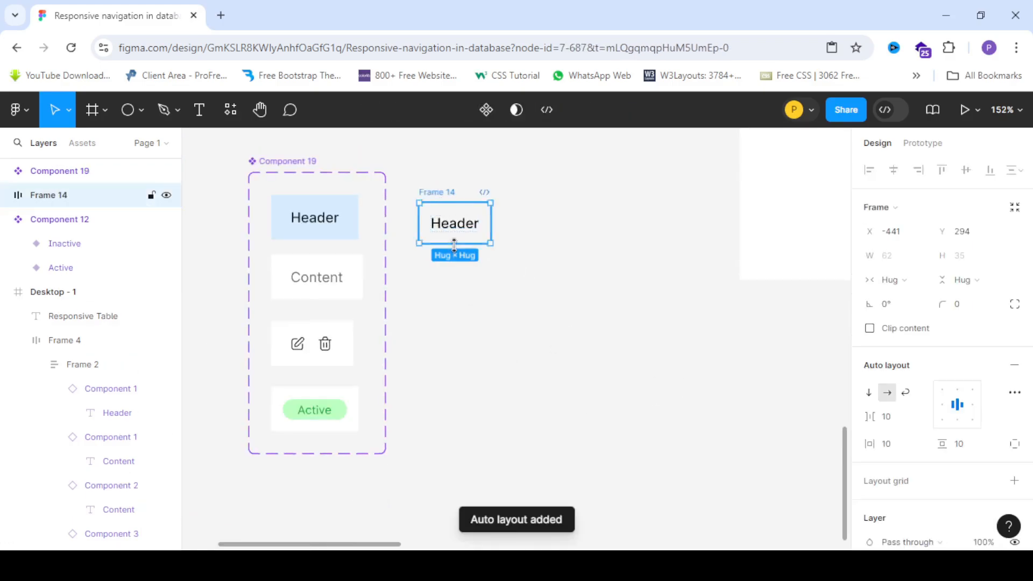
scroll(455, 244, "up", 2, "ctrl")
scroll(464, 248, "up", 2, "ctrl")
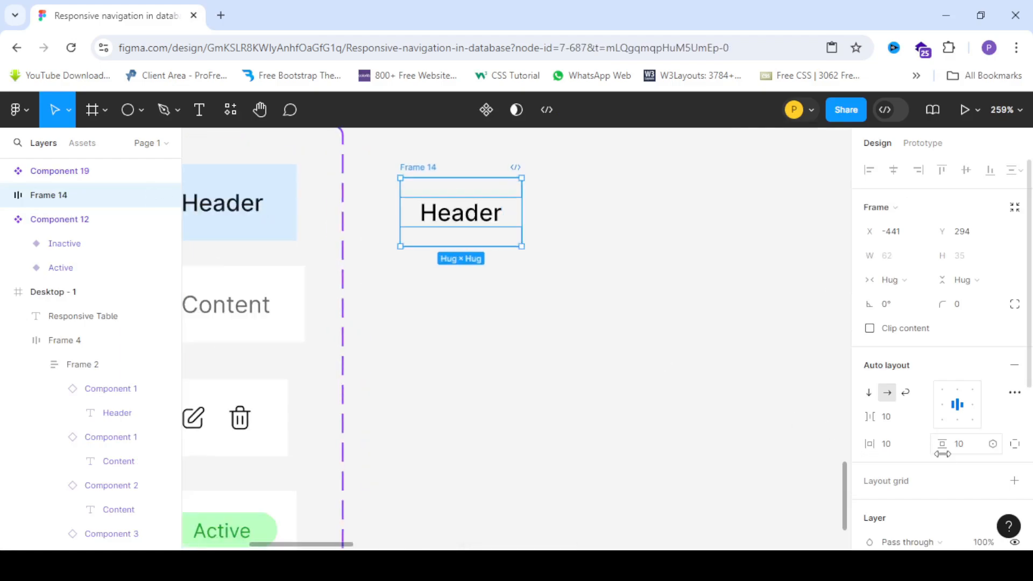
left_click_drag(945, 446, 949, 446)
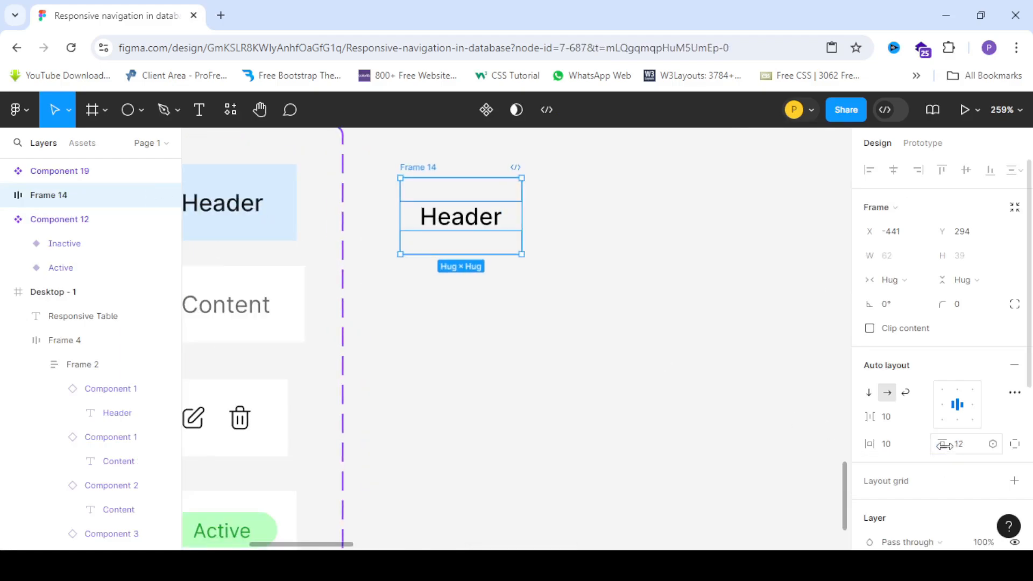
key("ctrl+z")
left_click_drag(870, 445, 871, 446)
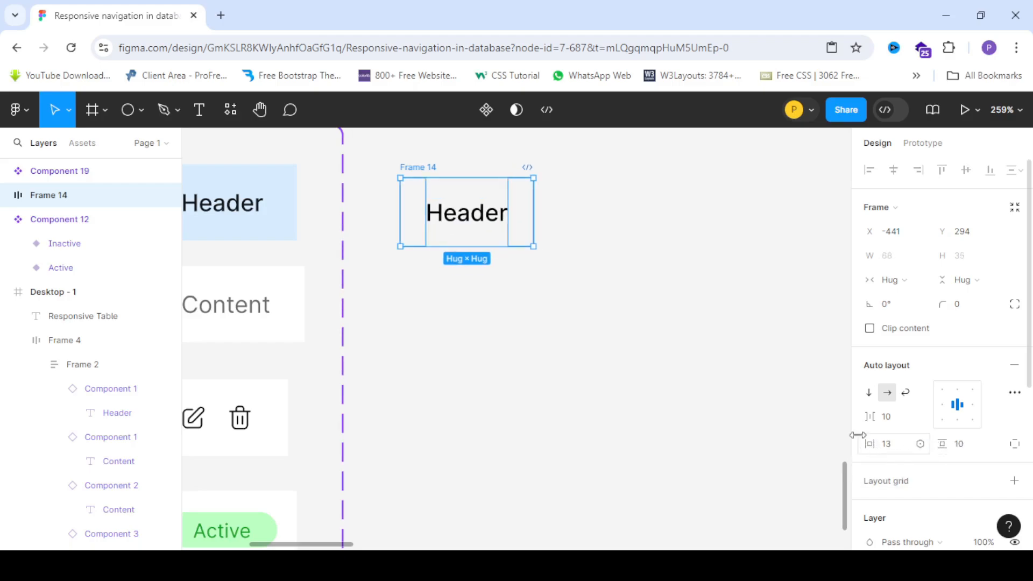
left_click(643, 262)
- Add a fill to the new Header frame and color it light blue D7ECFF, sampled from the existing Header cell
scroll(365, 222, "down", 3)
scroll(364, 223, "up", 3)
scroll(470, 211, "down", 3)
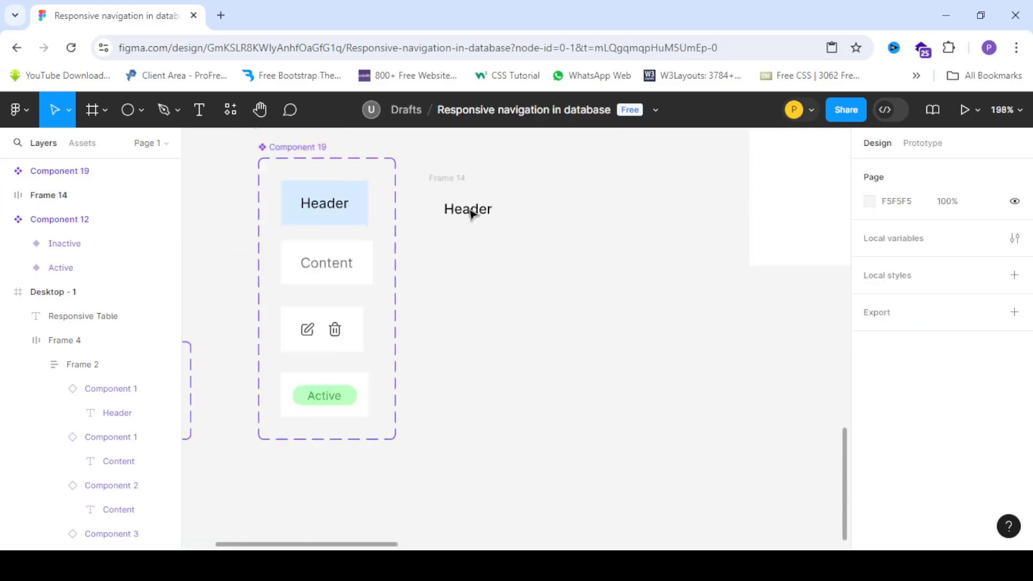
scroll(458, 217, "up", 3)
left_click(443, 173)
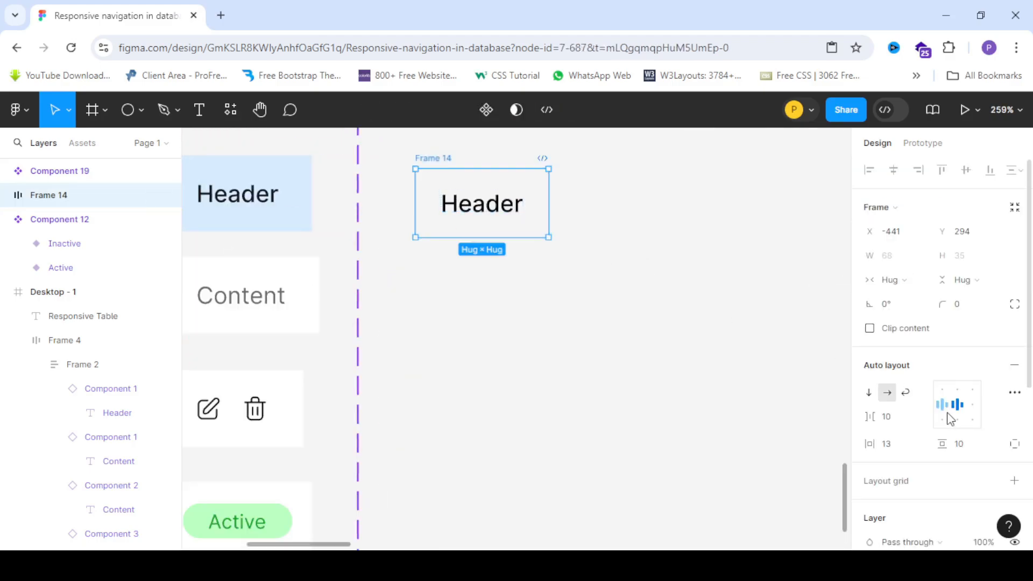
scroll(915, 409, "down", 3)
left_click(871, 328)
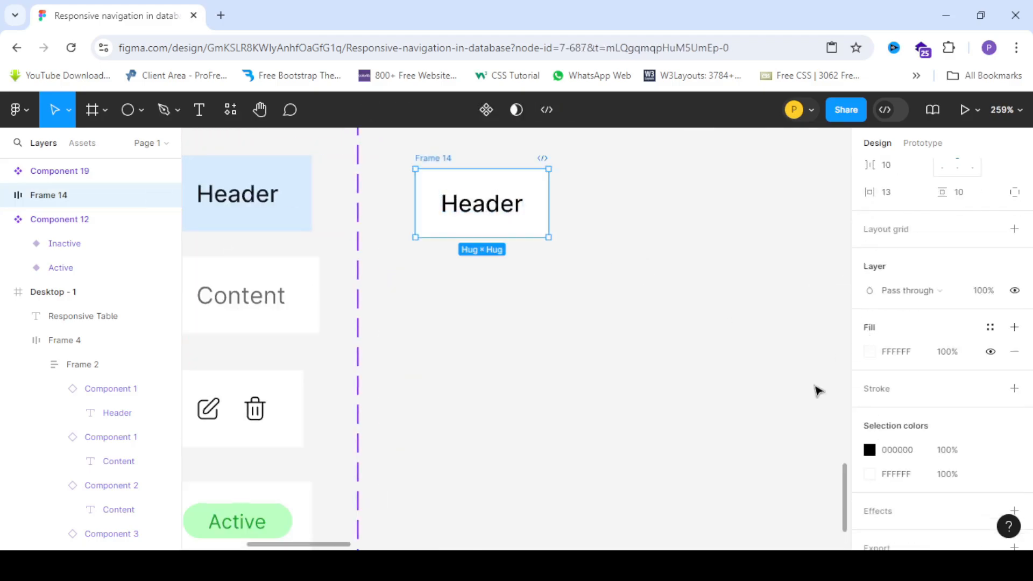
left_click(869, 353)
left_click(693, 399)
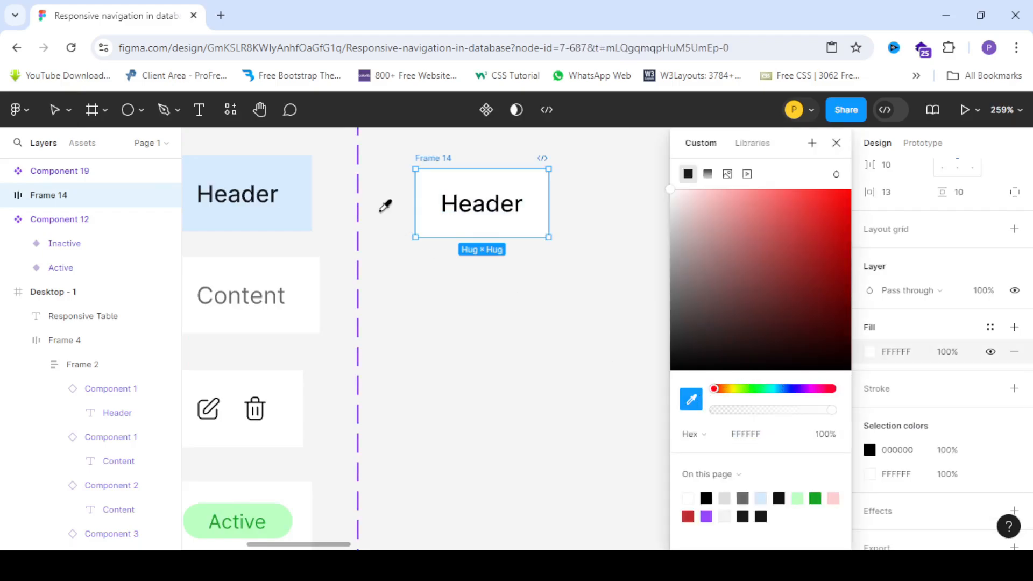
left_click(299, 184)
left_click(512, 307)
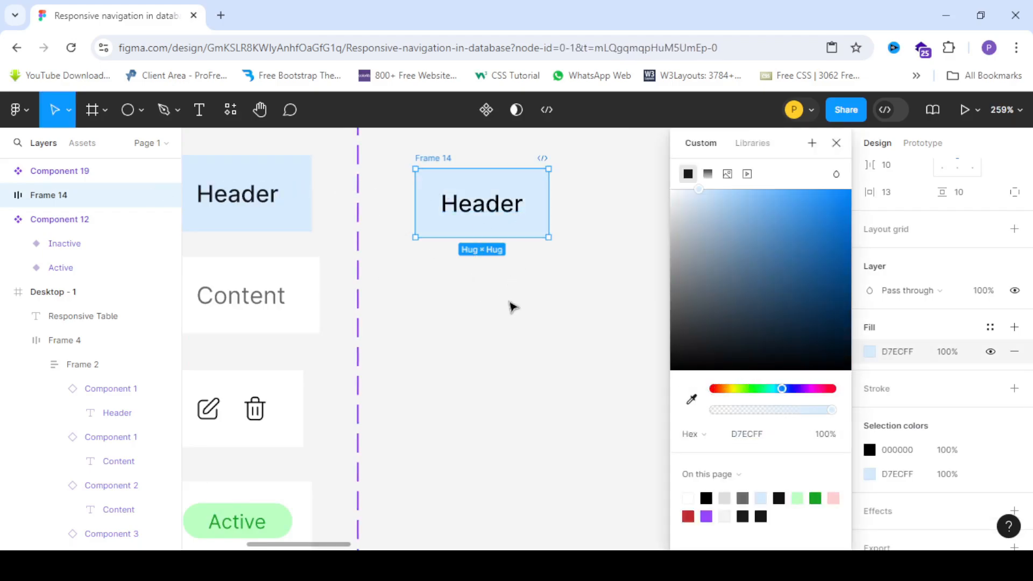
- Duplicate the blue Header frame and place the copy directly below the original
scroll(436, 195, "down", 5, "ctrl")
scroll(435, 195, "up", 4, "ctrl")
left_click(460, 214)
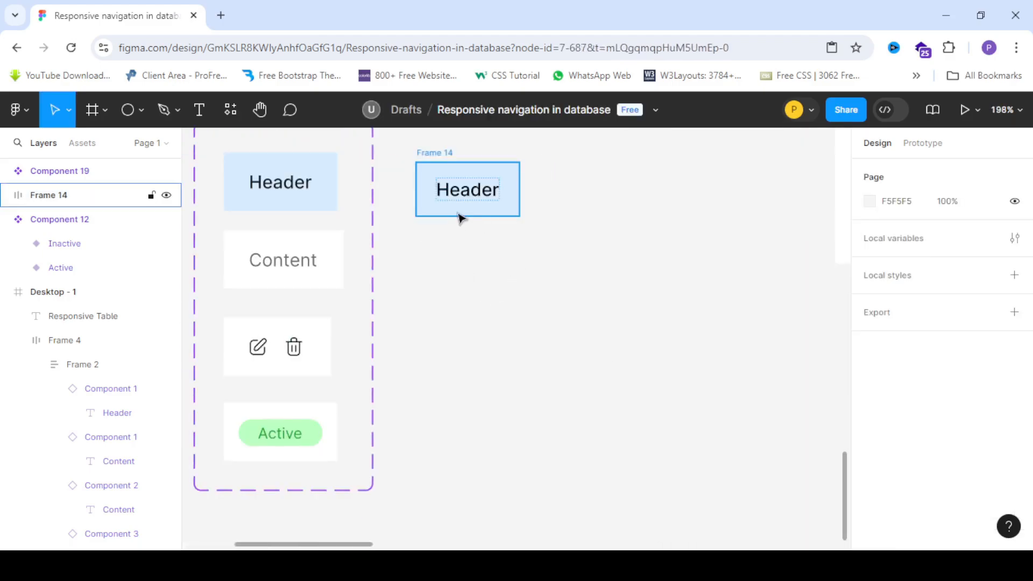
left_click_drag(479, 210, 471, 274, "alt")
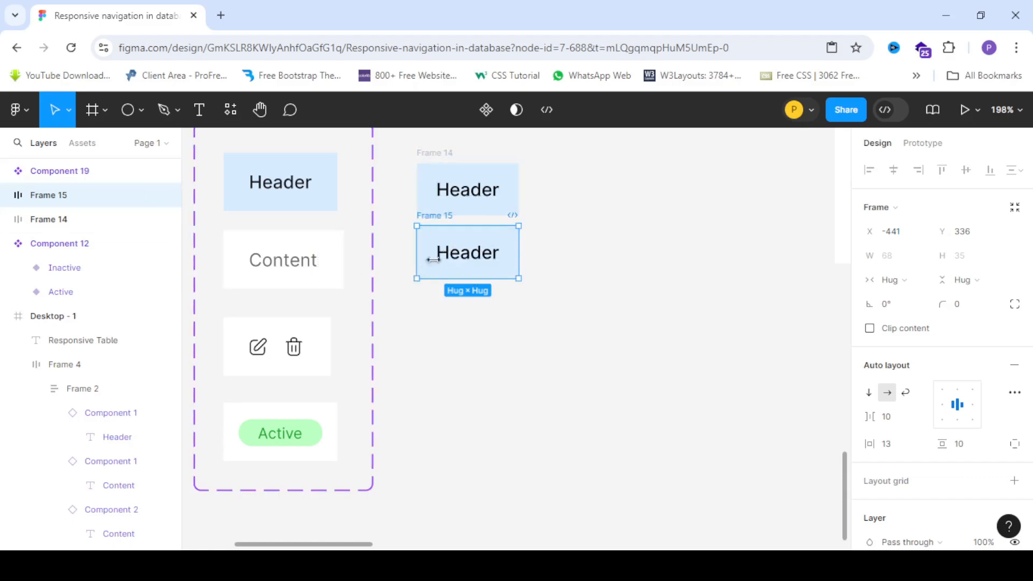
- Change the duplicate frame's fill to white FFFFFF, sampled from the existing Content cell
double_click(467, 257)
double_click(467, 254)
left_click(607, 300)
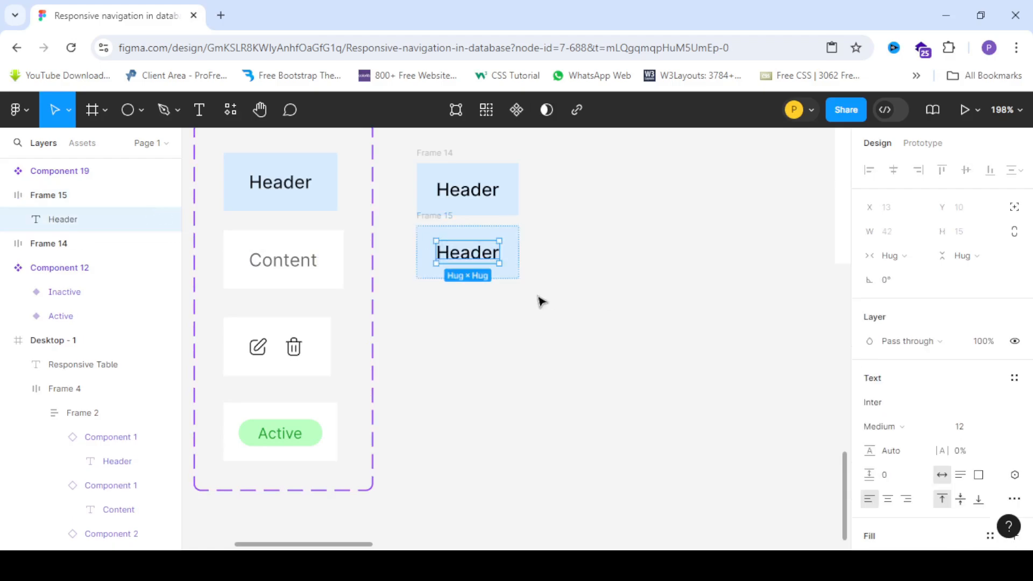
key("Escape")
scroll(985, 433, "down", 5)
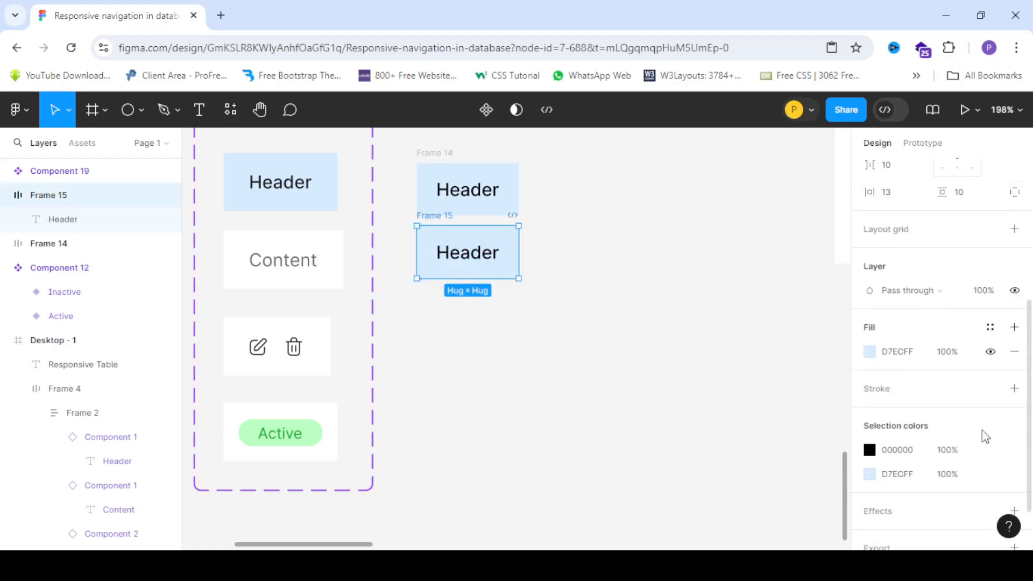
left_click(870, 352)
left_click(692, 399)
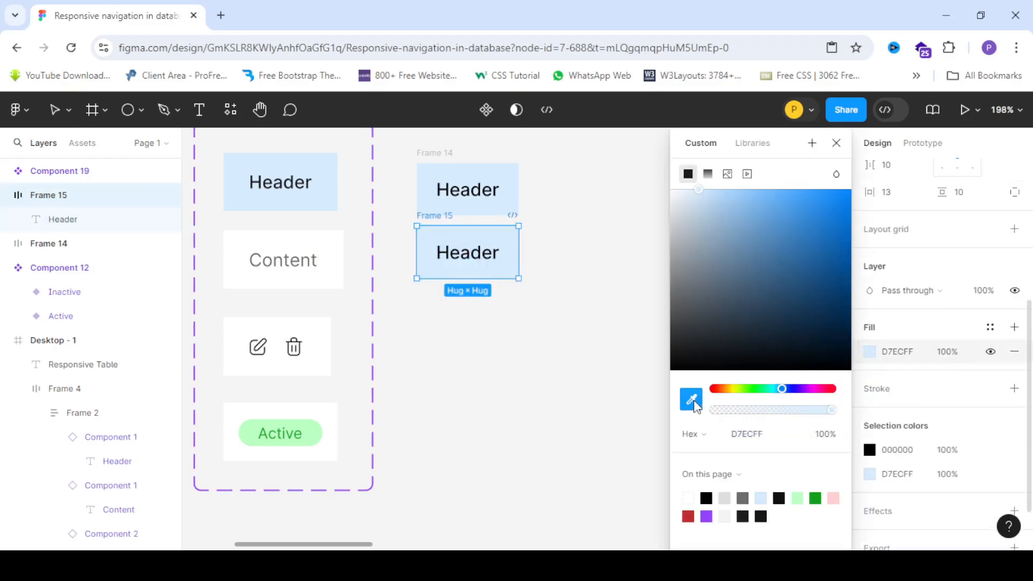
left_click(336, 262)
- Set the text in the white duplicate frame to Regular weight
left_click(491, 270)
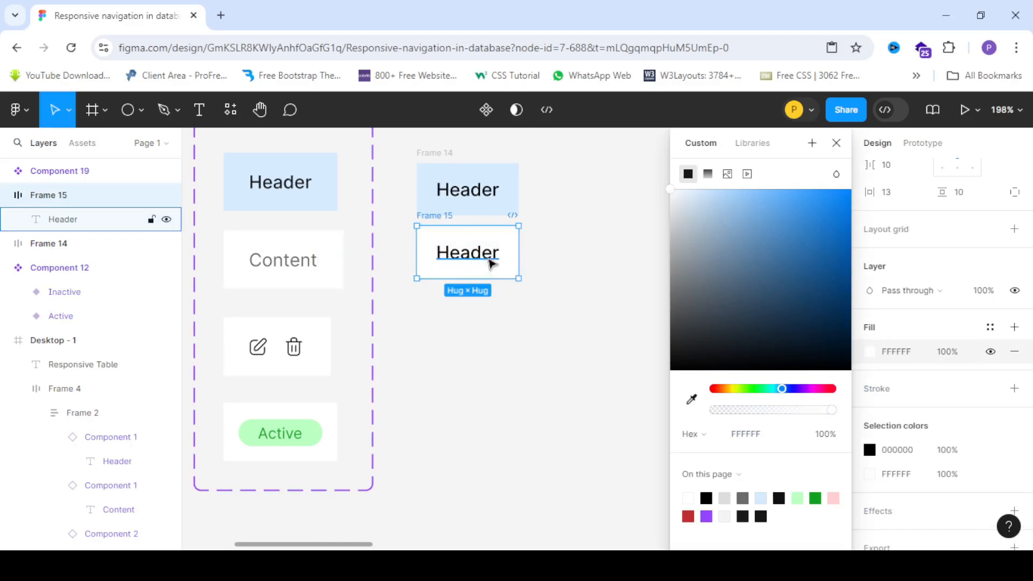
left_click(915, 383)
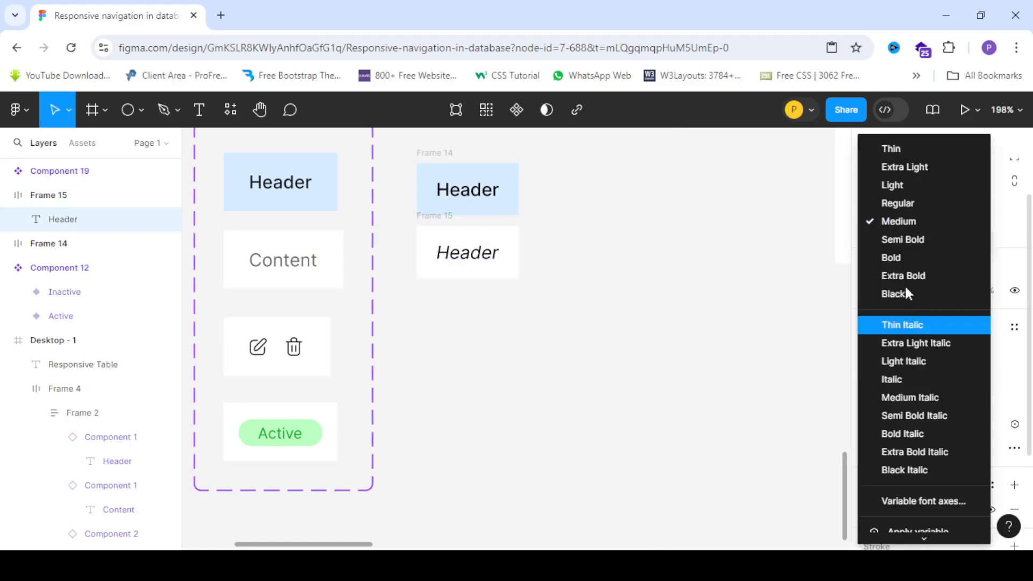
left_click(903, 202)
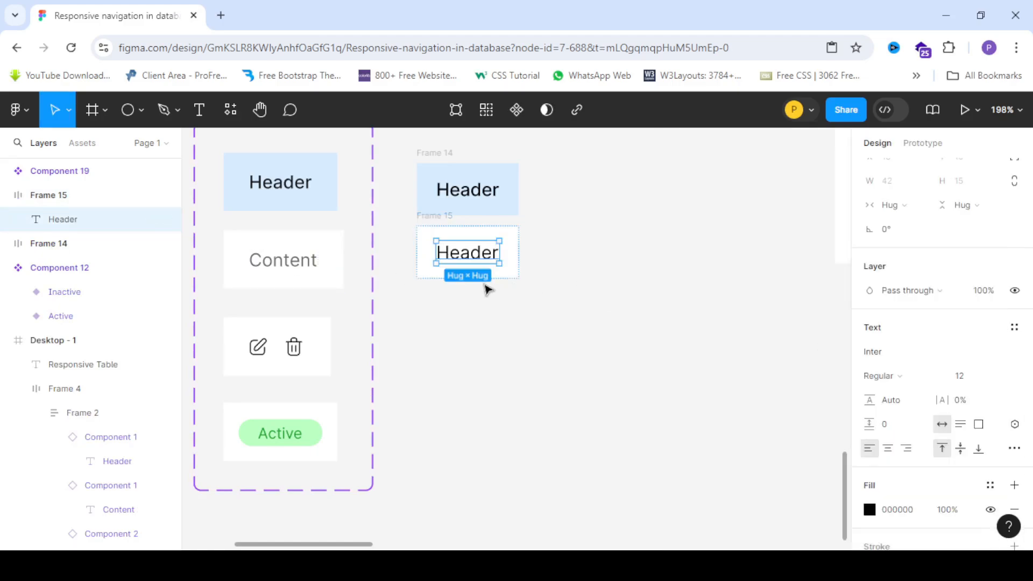
- Color the text in the white duplicate frame gray 6A6A6A, sampled from the existing Content cell's text
left_click(871, 510)
left_click(692, 399)
scroll(318, 264, "up", 5)
scroll(339, 268, "up", 4)
left_click(309, 292)
scroll(301, 294, "down", 6)
scroll(302, 295, "down", 5)
scroll(387, 286, "up", 4)
- Replace the text in the white duplicate frame with "Content"
double_click(376, 282)
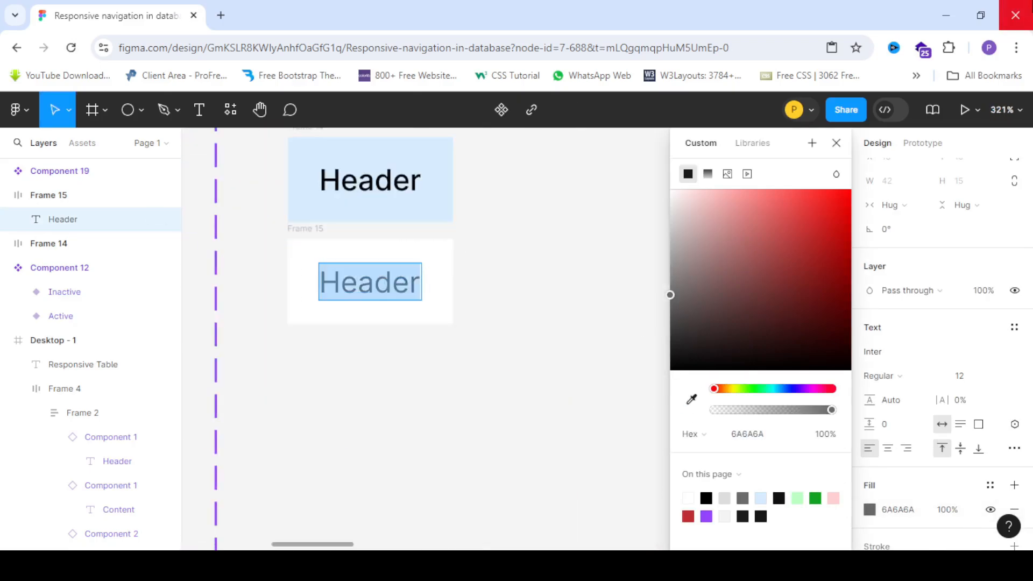
type("Content")
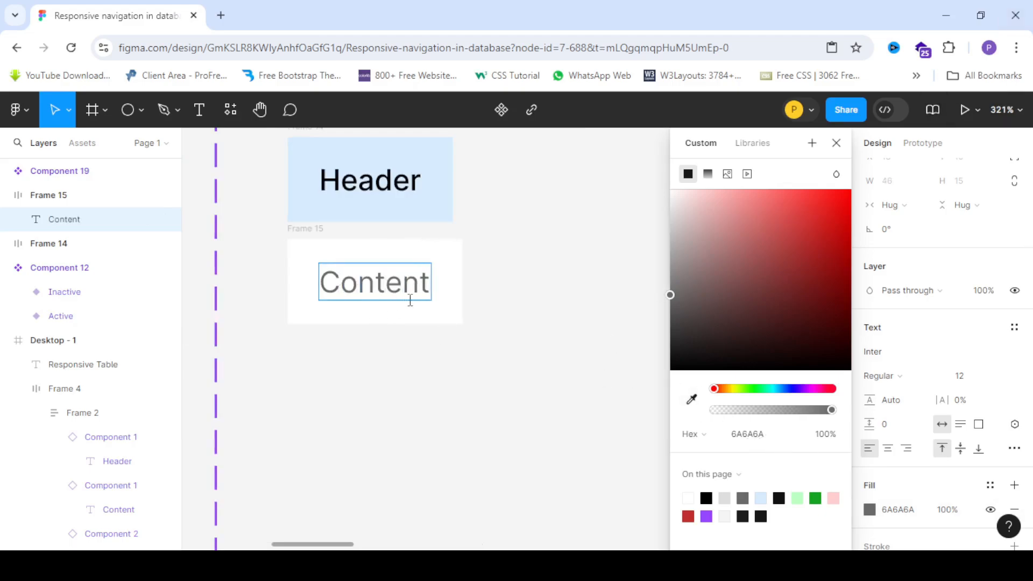
key("Escape")
left_click(492, 290)
- Widen the blue Header frame to 72 so it matches the width of the Content frame below
scroll(488, 290, "down", 3)
scroll(425, 281, "up", 3)
left_click(446, 218)
scroll(458, 243, "up", 2)
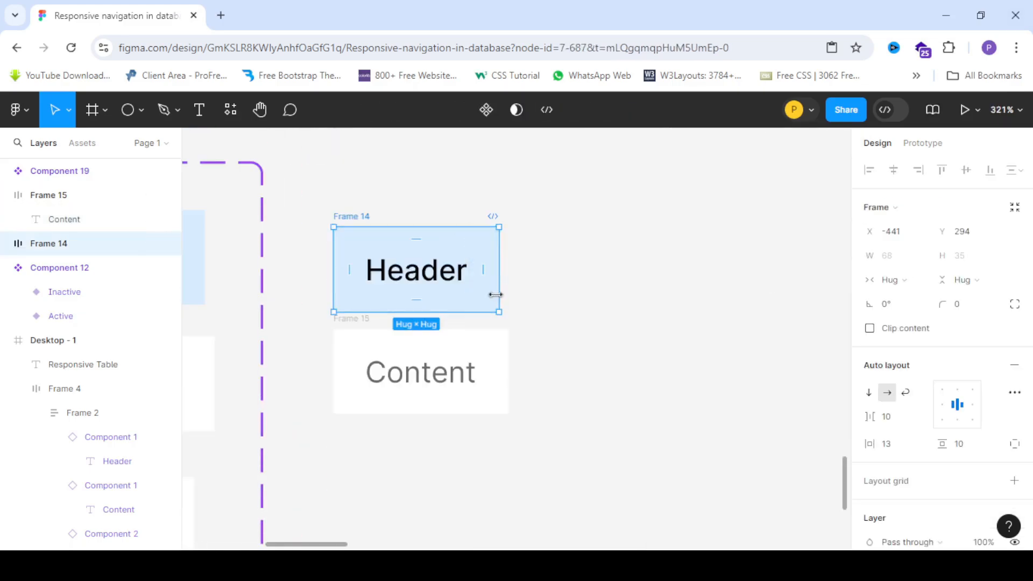
left_click_drag(502, 295, 506, 294)
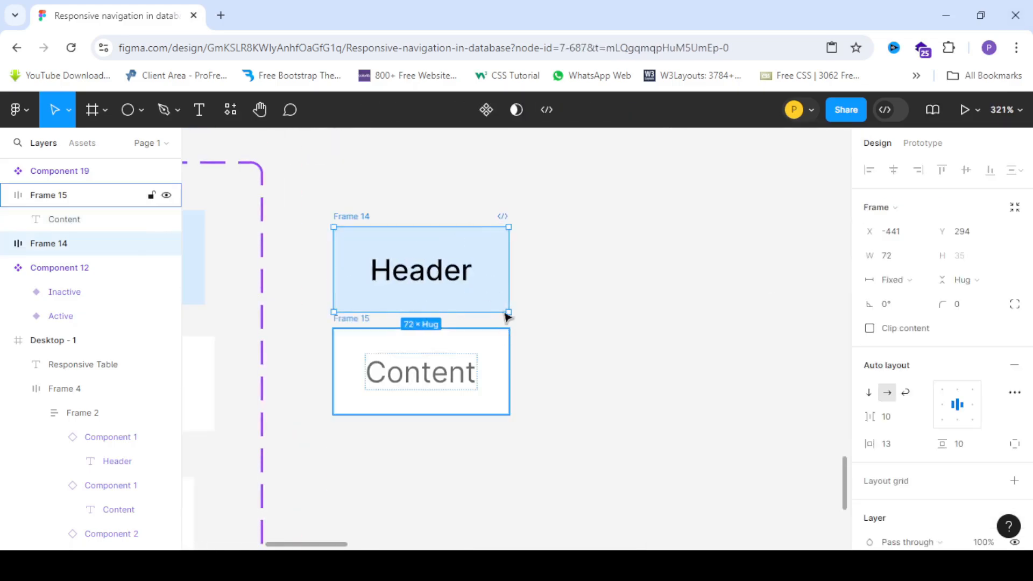
scroll(415, 208, "down", 3)
left_click(457, 257)
- Duplicate the white Content frame and place the copy directly below it
scroll(457, 257, "down", 4)
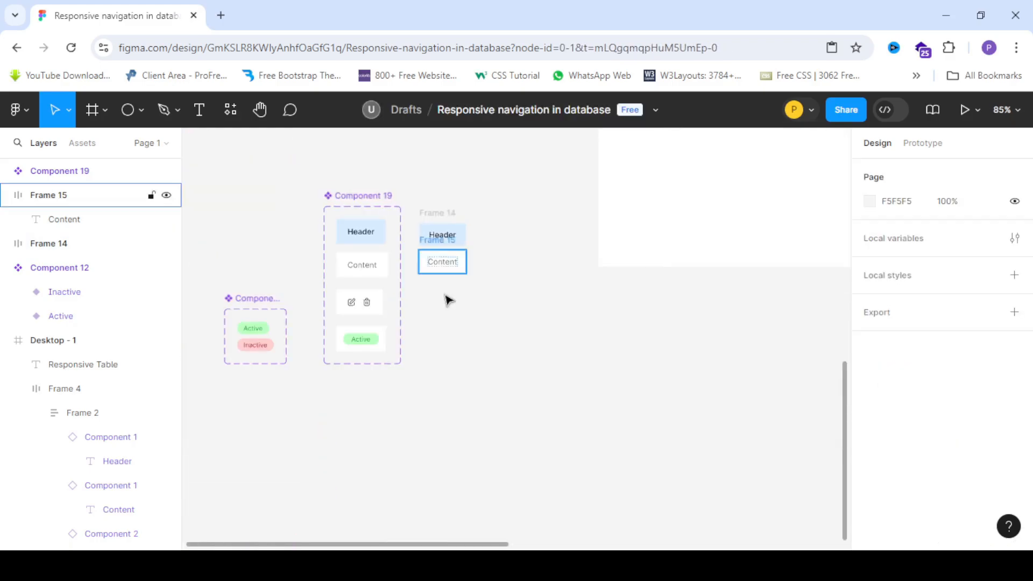
scroll(441, 297, "up", 2)
left_click(433, 251)
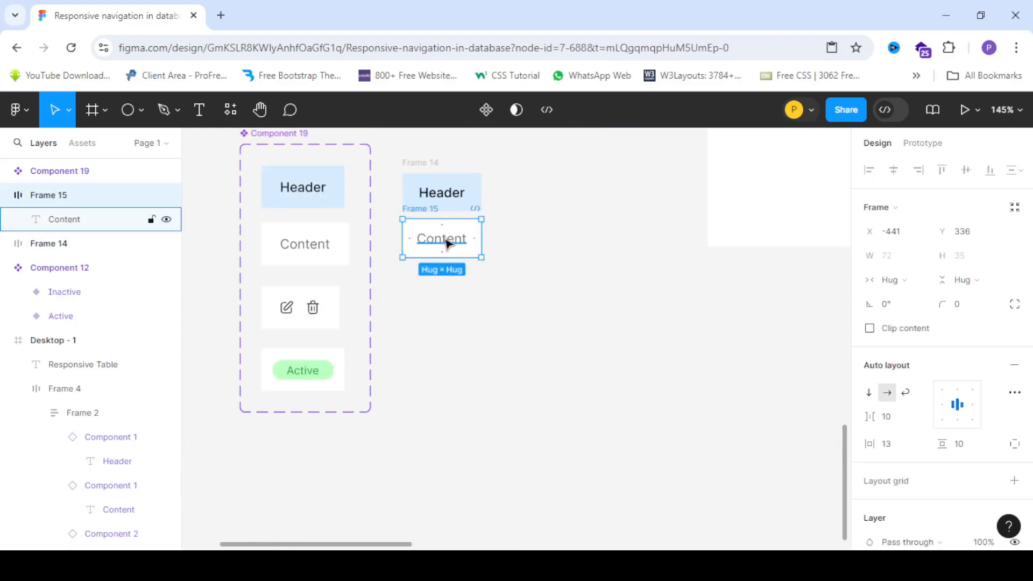
left_click_drag(445, 282, 444, 297)
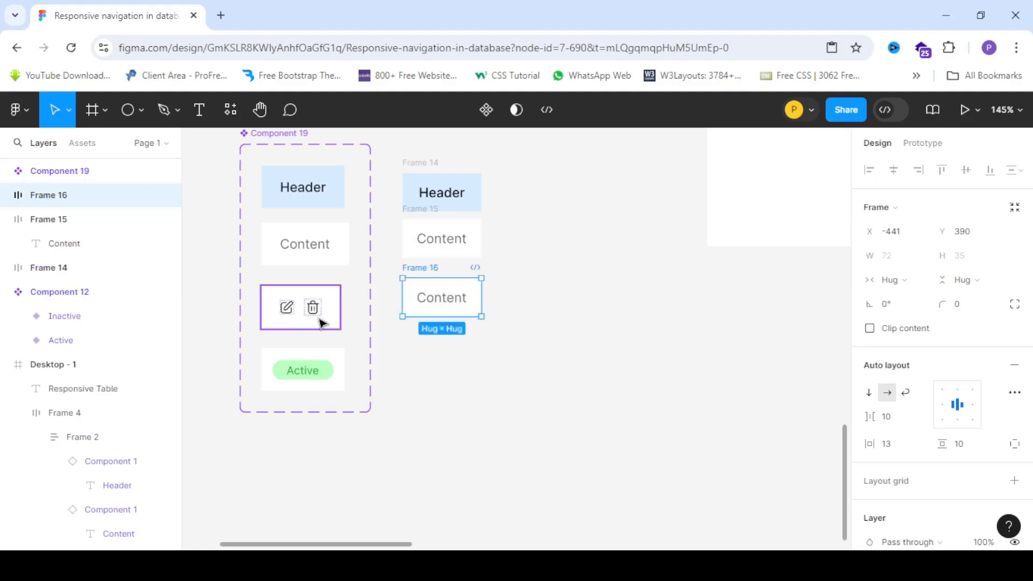
- Copy the edit and delete icons from the existing Actions cell and paste them below the new duplicate Content frame
left_click(281, 313)
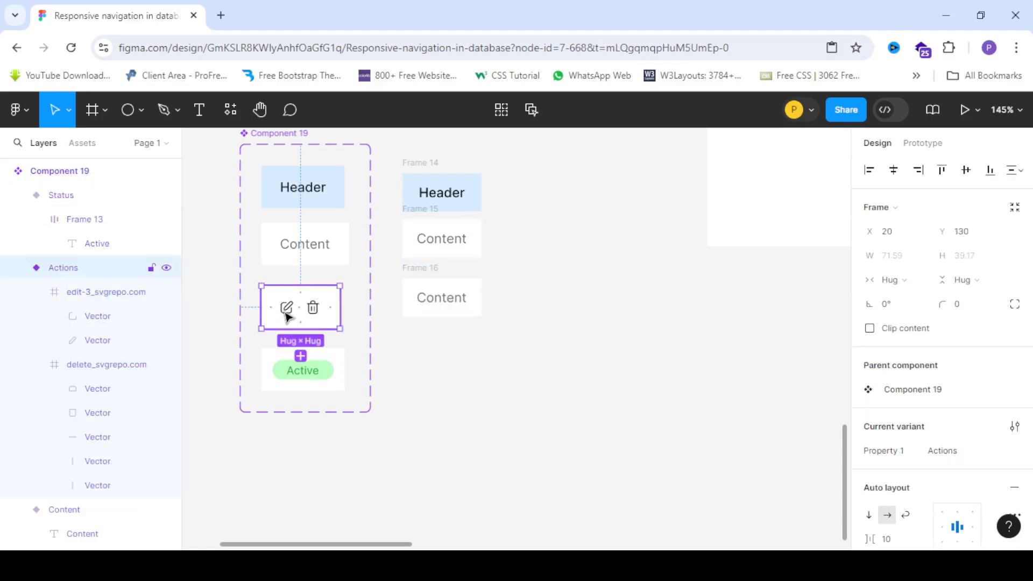
left_click(286, 315)
left_click(312, 312, "shift")
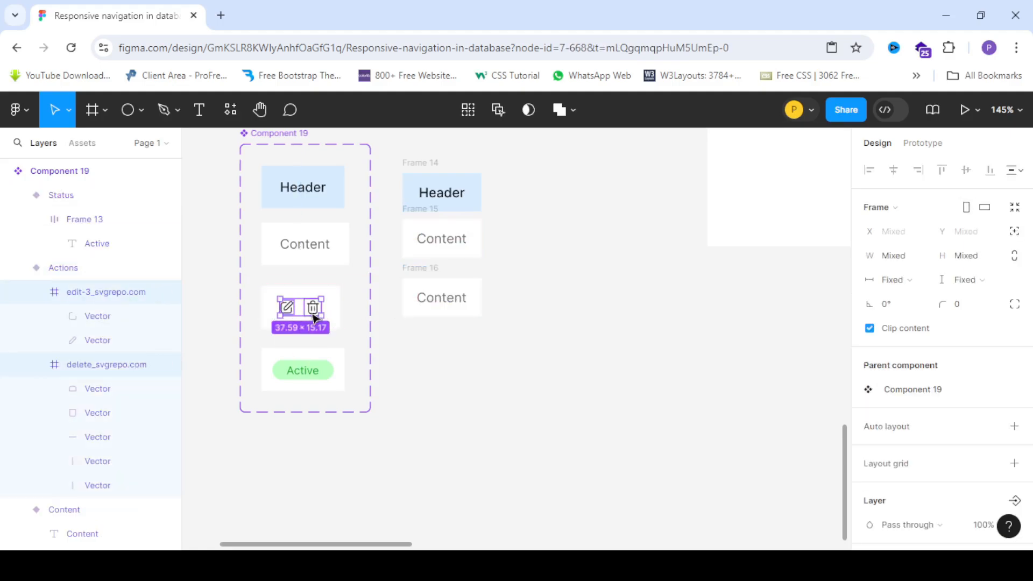
key("ctrl+c")
key("ctrl+v")
left_click_drag(482, 355, 461, 332)
- Move the copied edit and delete icons into the lowest Content frame, side by side ahead of its text
scroll(458, 335, "up", 4)
left_click(455, 362)
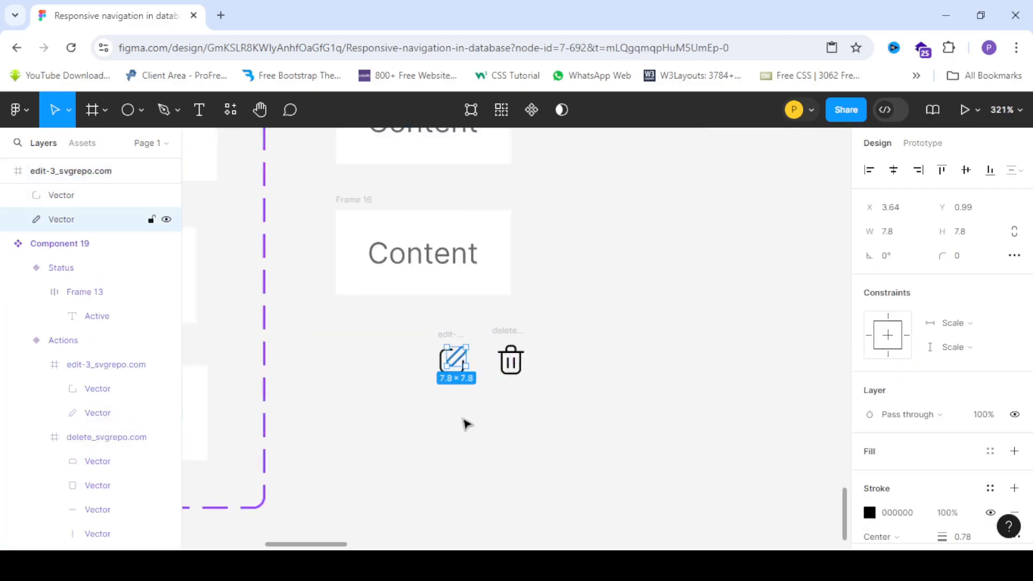
left_click(448, 410)
left_click(451, 333)
left_click_drag(453, 371, 390, 283)
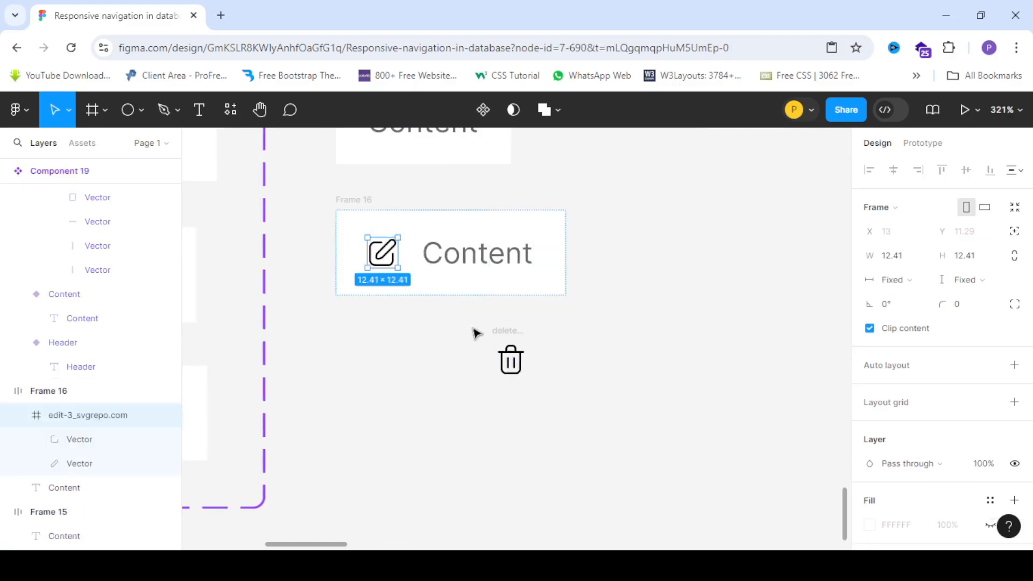
left_click(508, 331)
left_click_drag(493, 343, 422, 263)
- Delete the Content text from the frame holding the edit and delete icons
left_click(560, 261)
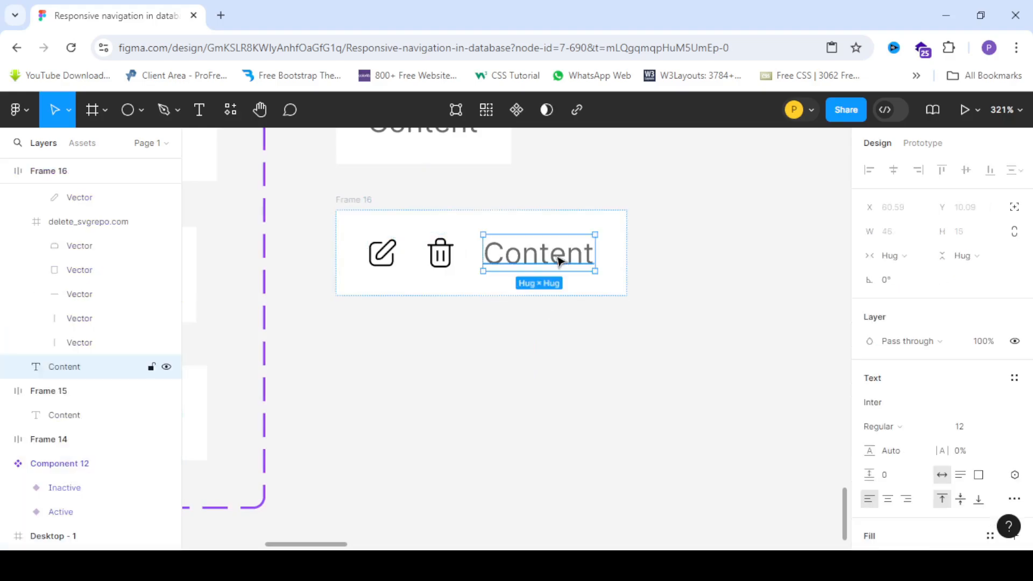
key("Delete")
scroll(408, 357, "down", 5)
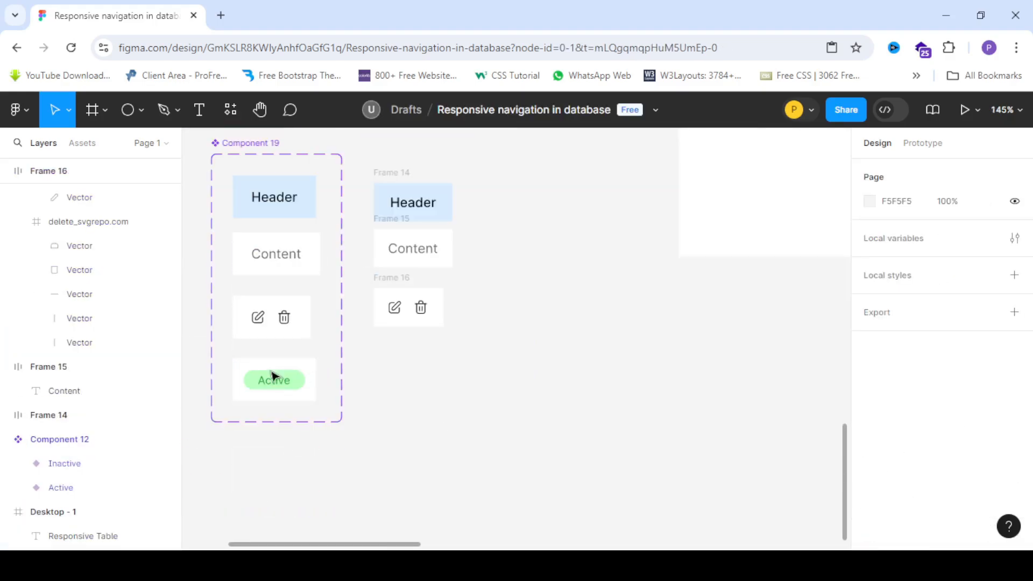
- Add the text "Active" on the canvas below the frame with the edit and delete icons
scroll(265, 410, "up", 5)
scroll(234, 362, "down", 2)
scroll(233, 362, "down", 3)
scroll(364, 344, "up", 2)
left_click(199, 110)
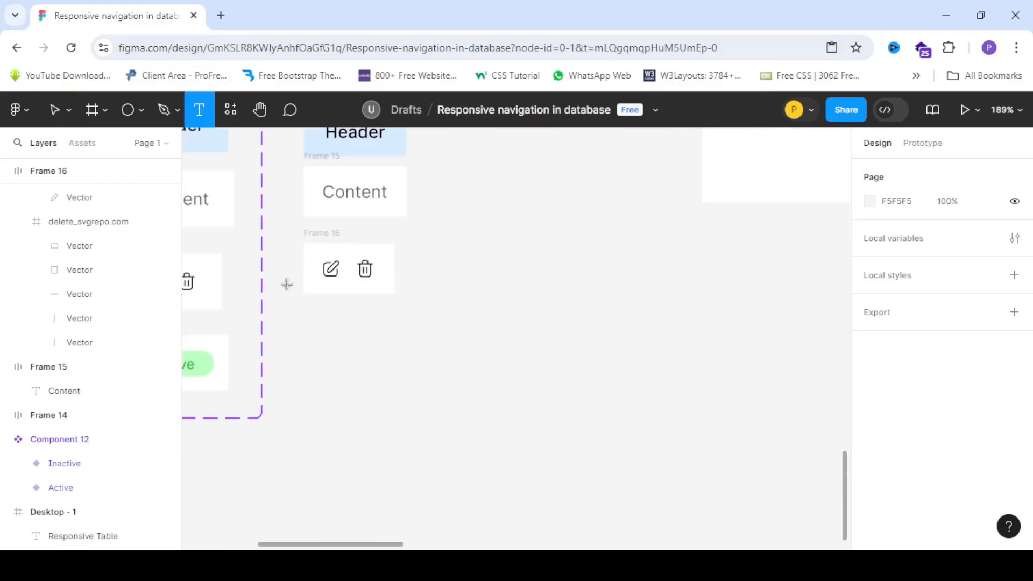
scroll(268, 291, "up", 2)
left_click(451, 329)
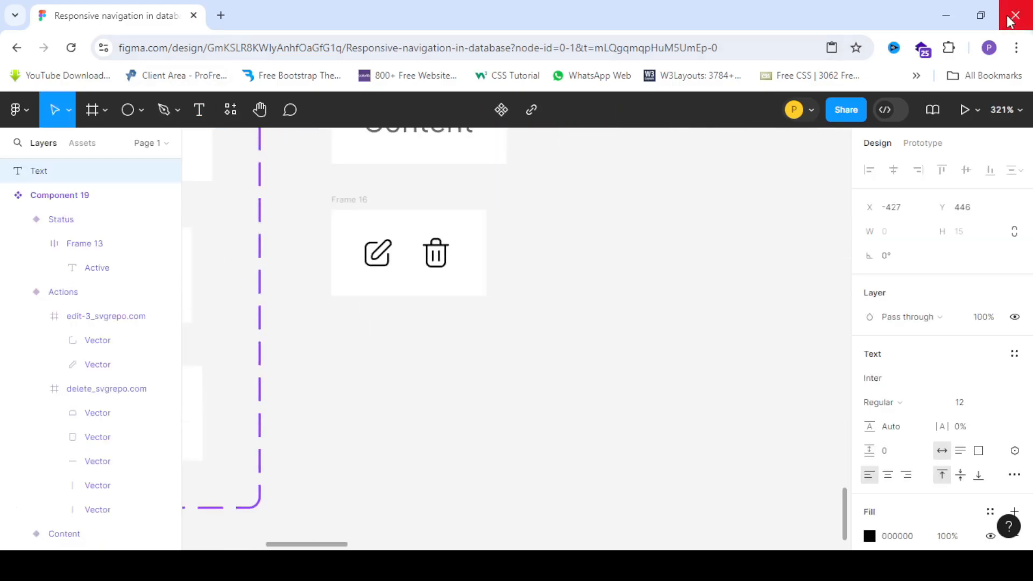
type("Active")
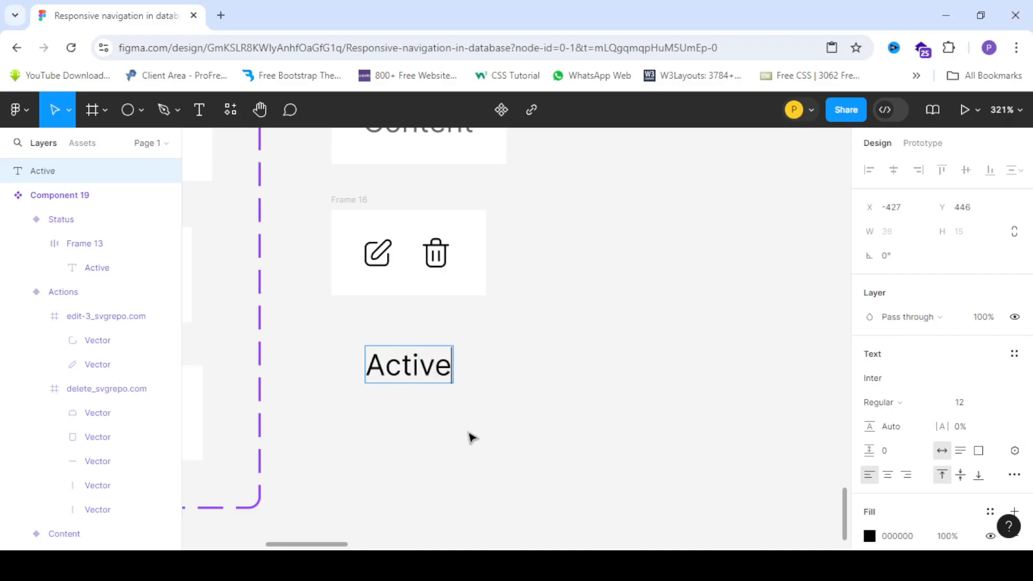
key("Escape")
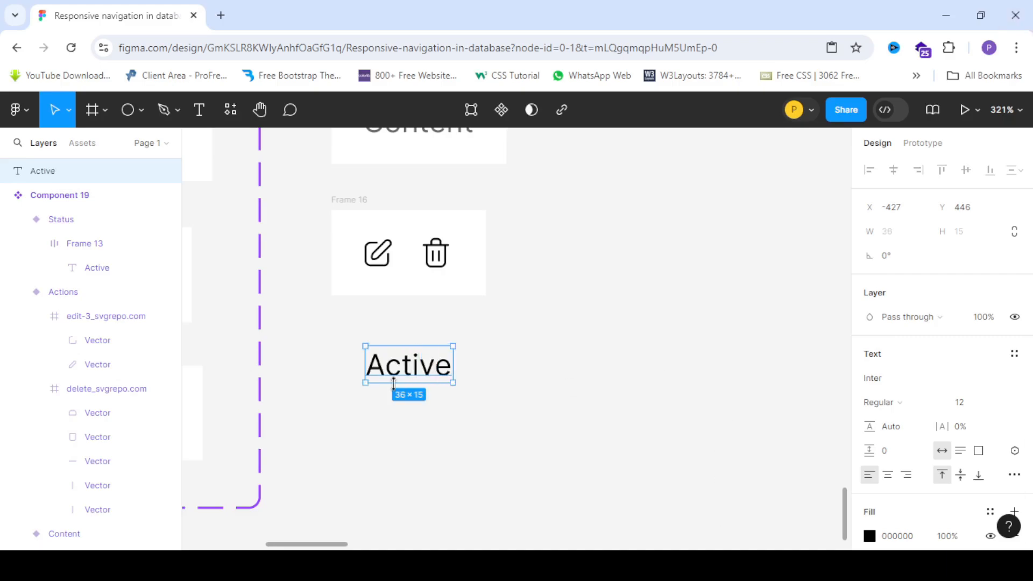
- Set the font size of the new Active text to 10 and nudge the text slightly below the icon frame
left_click(1002, 405)
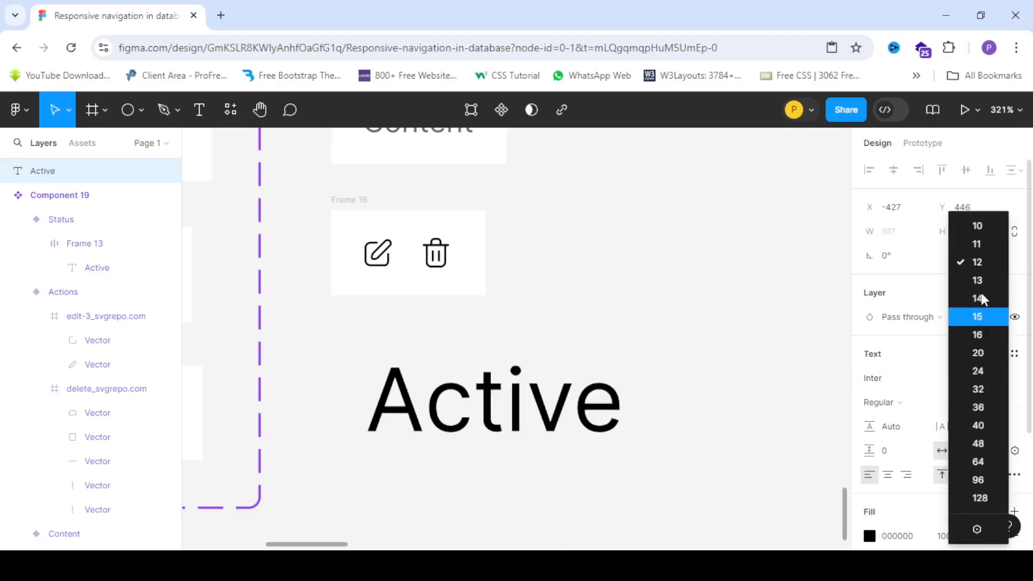
left_click(999, 235)
scroll(409, 336, "down", 4)
scroll(425, 350, "up", 4)
left_click_drag(429, 355, 432, 374)
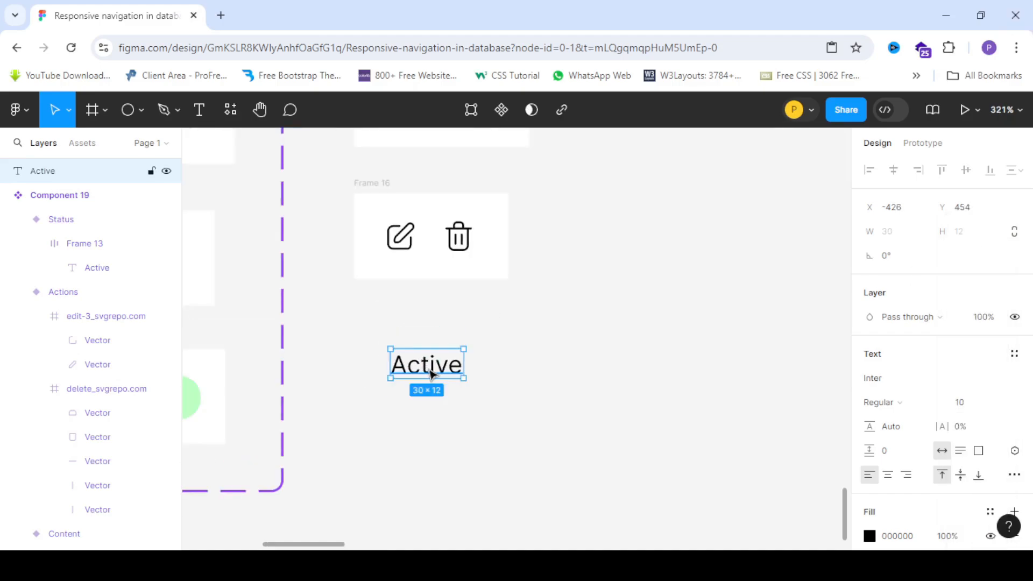
- Wrap the new Active text in an auto layout frame with horizontal padding 10 and vertical padding 3
key("shift+a")
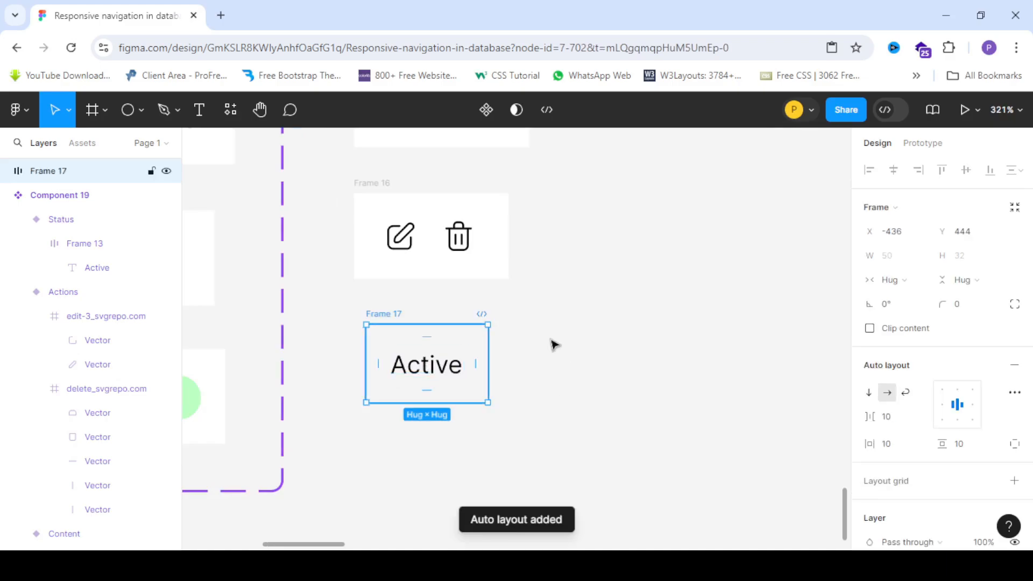
left_click_drag(948, 445, 932, 446)
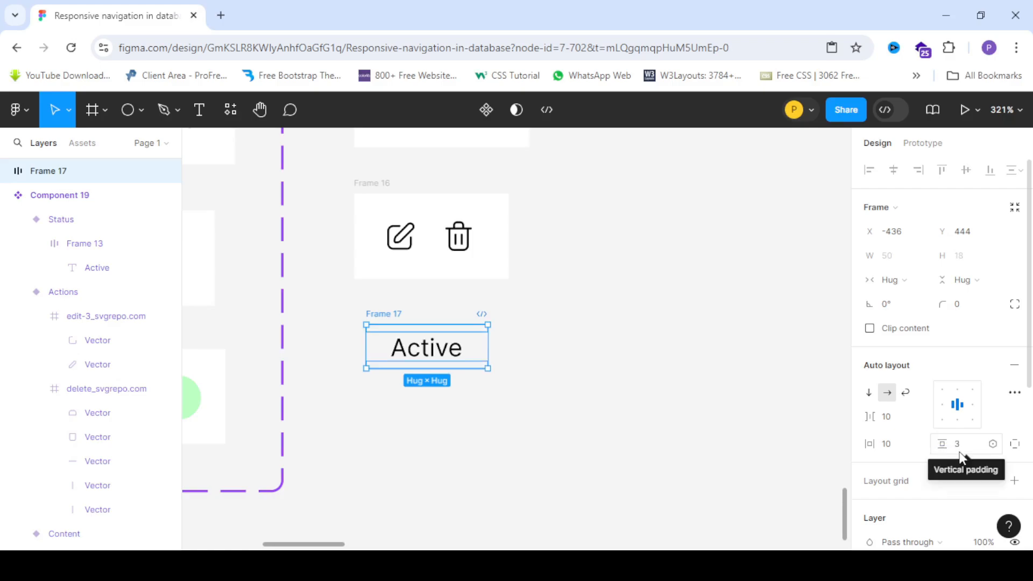
left_click_drag(867, 450, 872, 445)
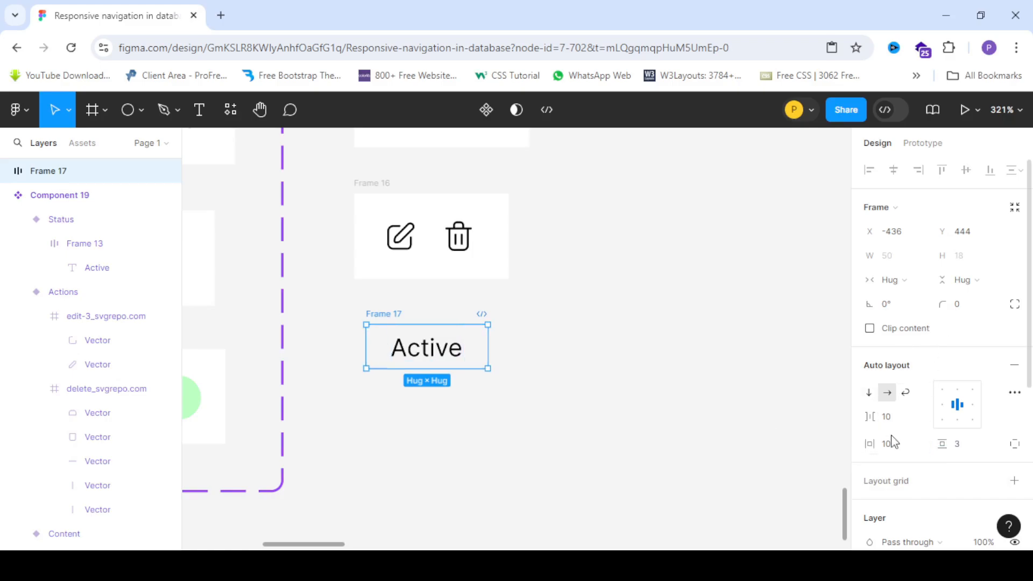
- Add a white FFFFFF fill to the new Active frame and set its corner radius to 11
scroll(892, 441, "down", 5)
left_click(879, 328)
scroll(913, 374, "up", 1)
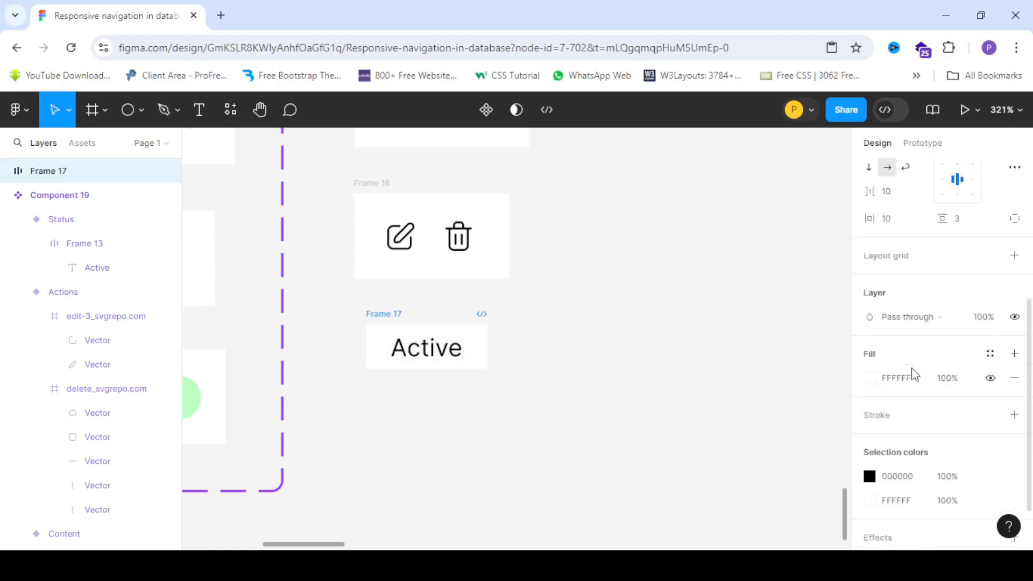
scroll(915, 374, "up", 4)
left_click(961, 304)
type("7")
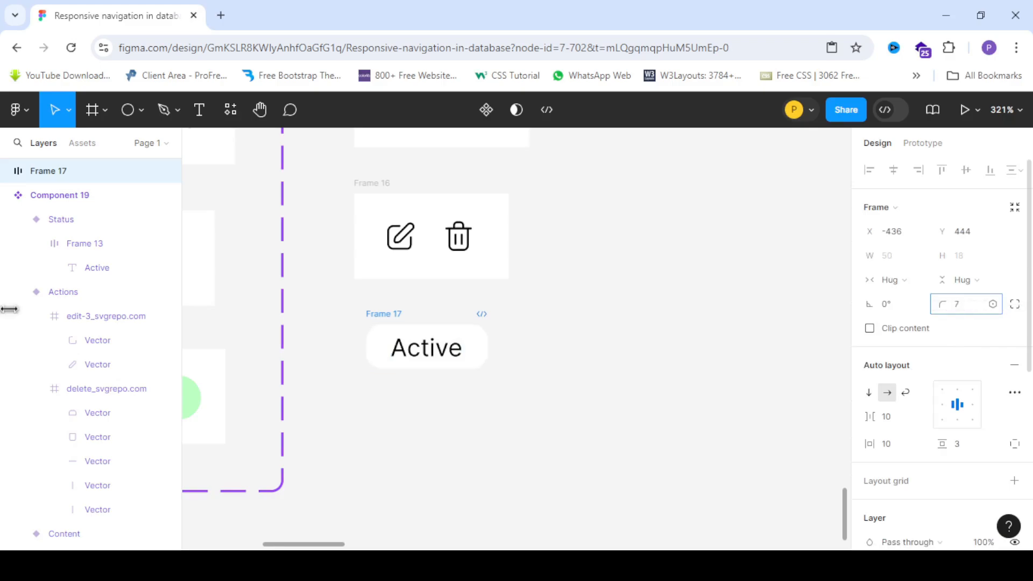
scroll(455, 370, "up", 5)
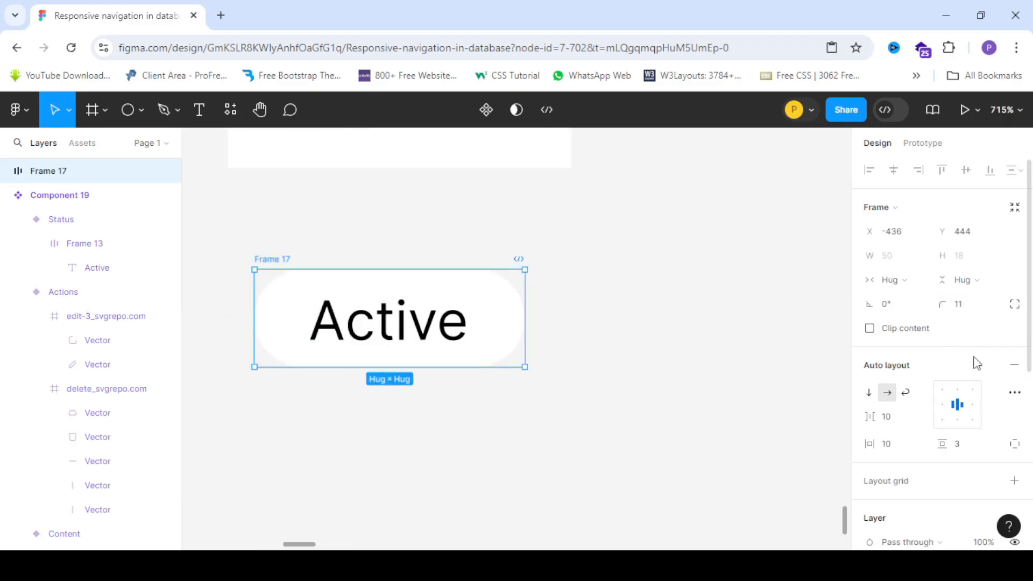
- Change the new Active frame's fill to light green BBFFC2, sampled from the existing Active badge
scroll(963, 382, "down", 5)
left_click(870, 298)
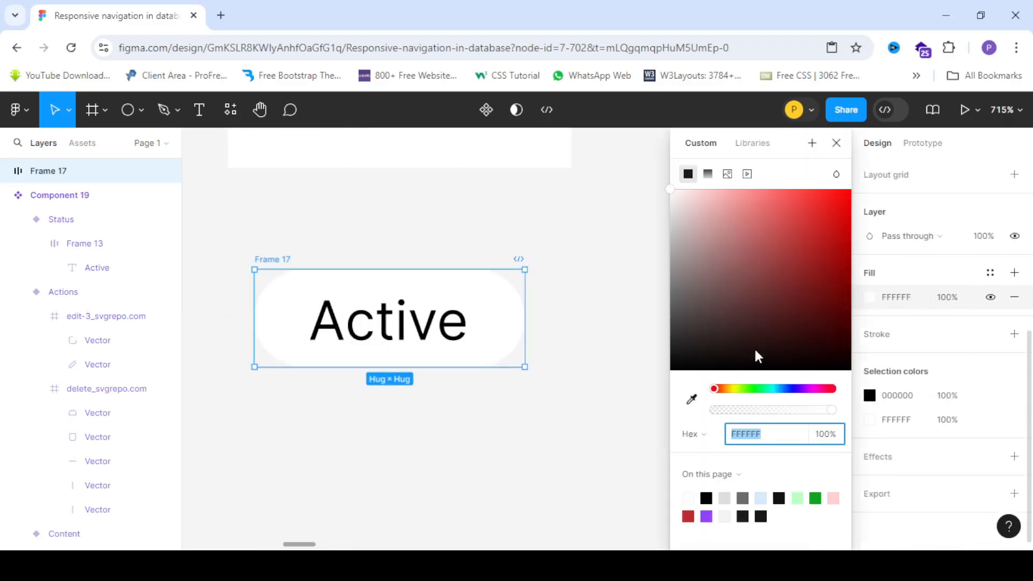
left_click(691, 399)
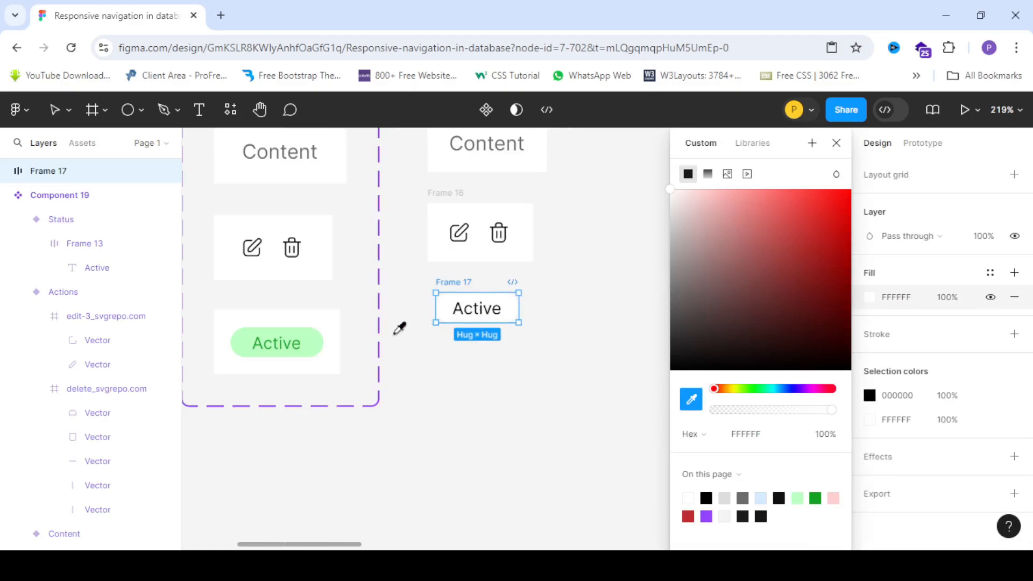
left_click(304, 336)
scroll(506, 282, "up", 3)
- Color the text in the new Active badge green 12A421, sampled from the existing badge's text, and select the badge frame
double_click(500, 336)
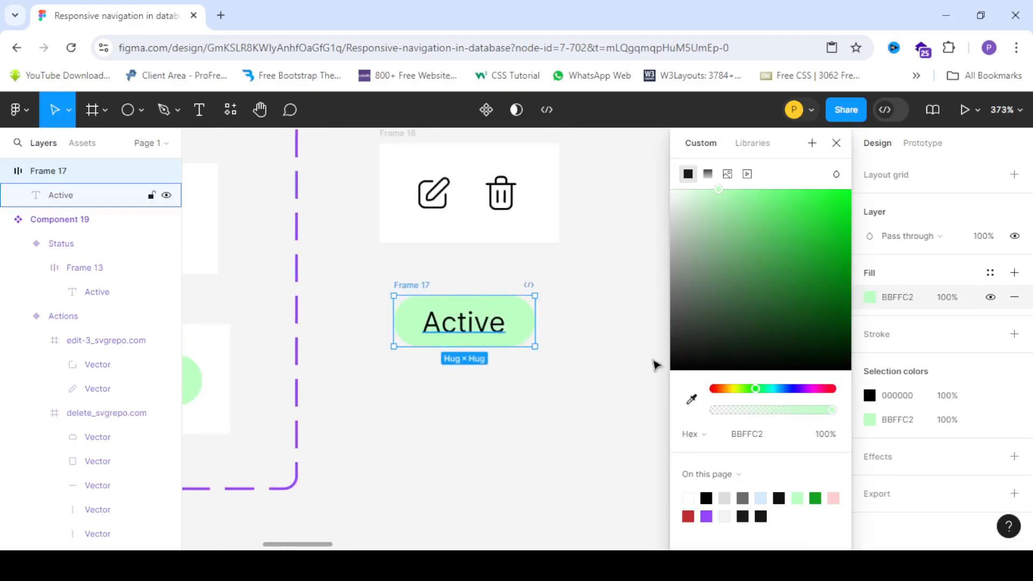
left_click(870, 455)
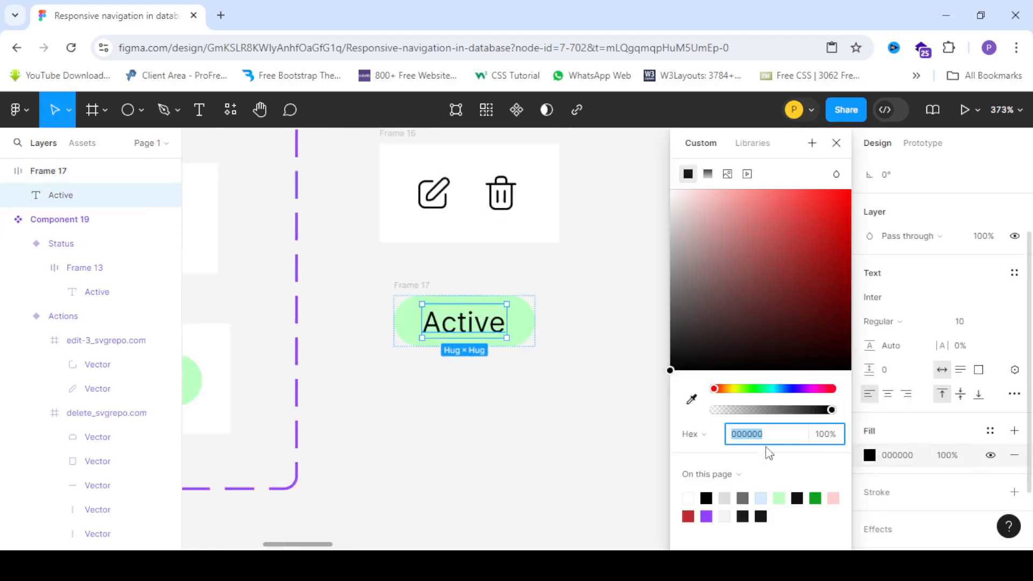
left_click(691, 399)
scroll(418, 351, "down", 3)
scroll(342, 360, "up", 2)
scroll(342, 360, "up", 5)
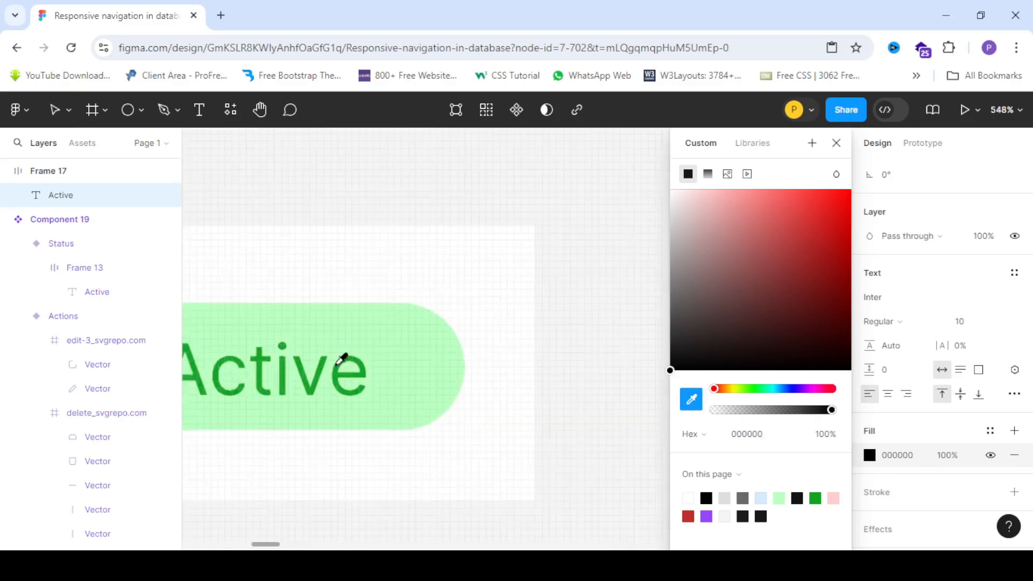
left_click(317, 359)
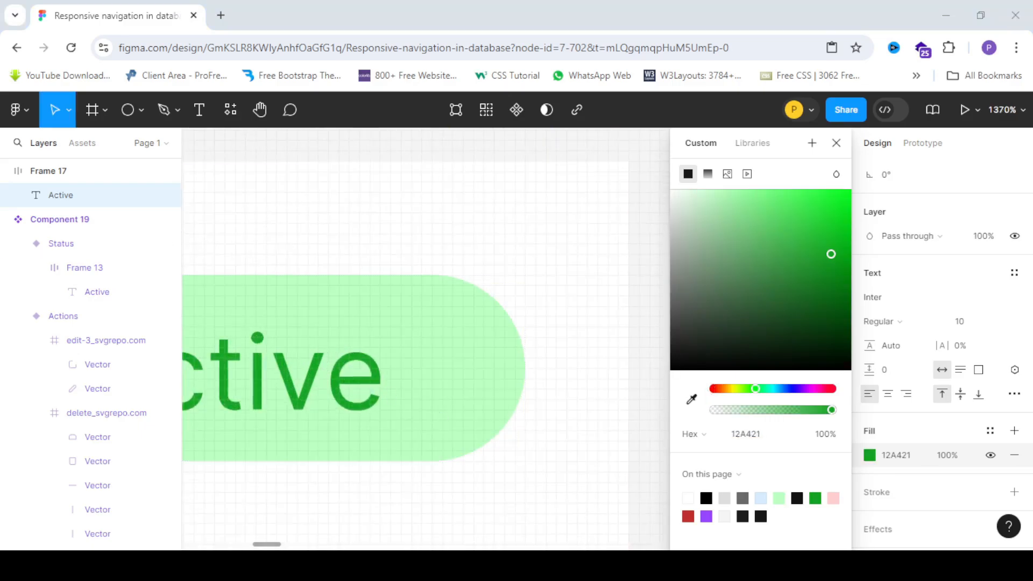
scroll(479, 301, "down", 3)
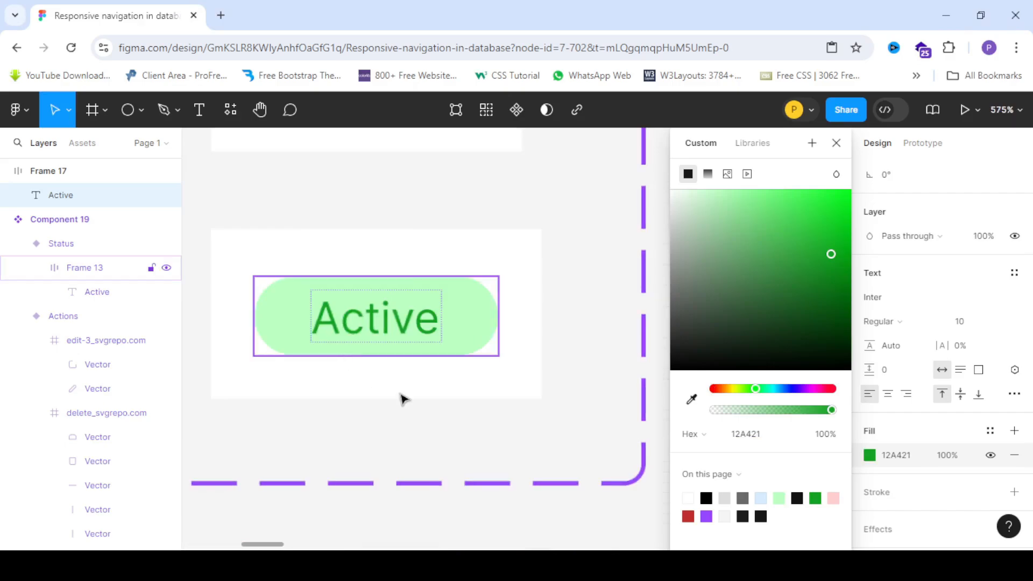
scroll(317, 291, "down", 5)
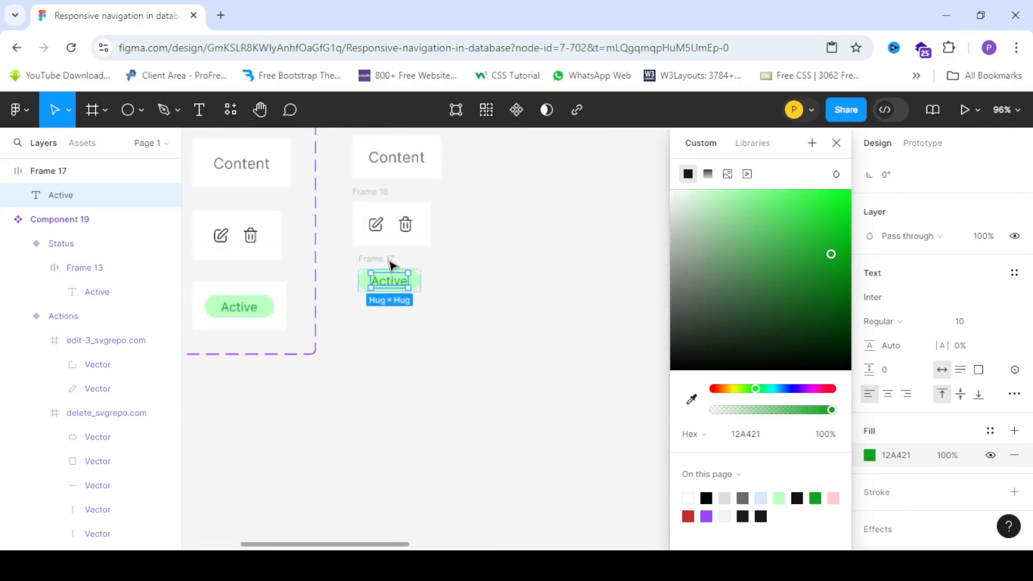
scroll(355, 306, "up", 3)
left_click(478, 349)
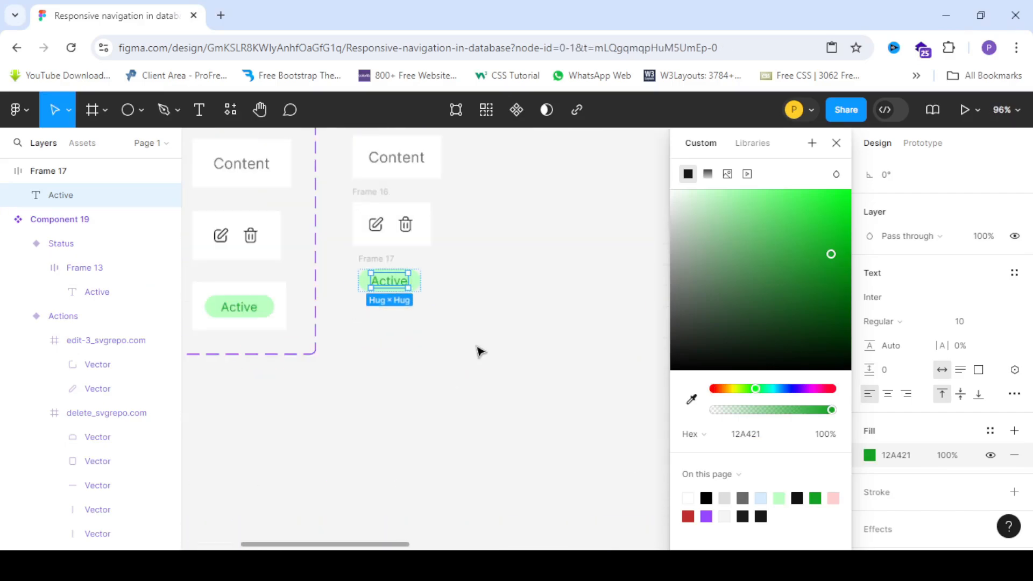
left_click(356, 257)
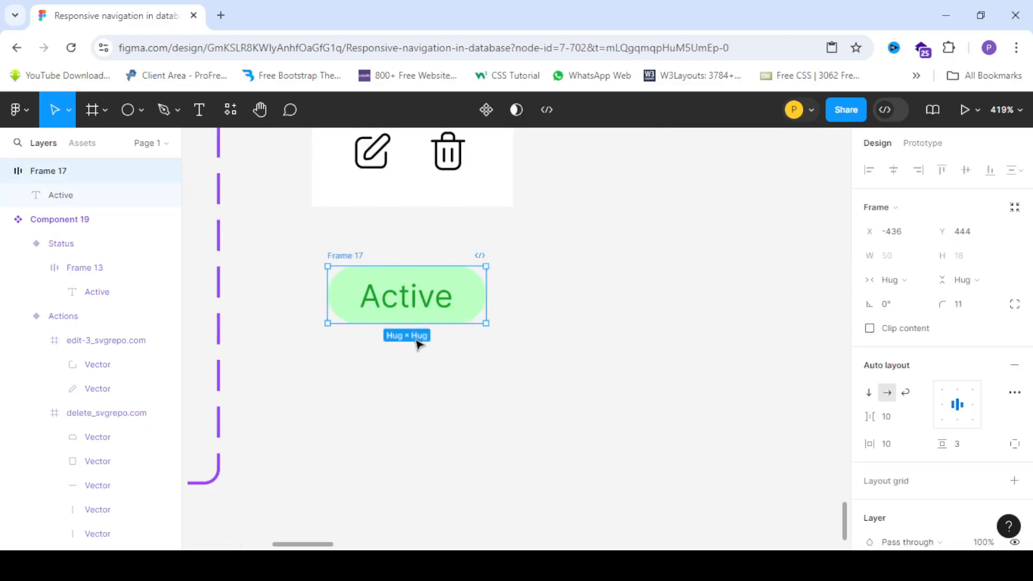
- Wrap the new Active badge in an outer auto layout frame with padding 10 and place it beside the actions cell
key("shift+a")
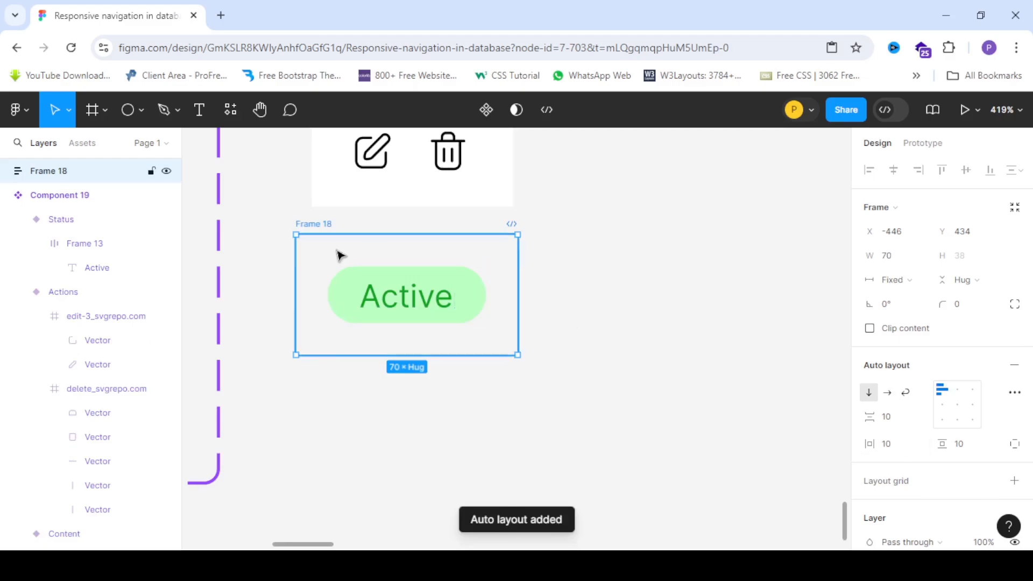
scroll(316, 272, "down", 5)
left_click_drag(344, 283, 460, 221)
scroll(472, 326, "up", 1)
scroll(440, 352, "up", 3)
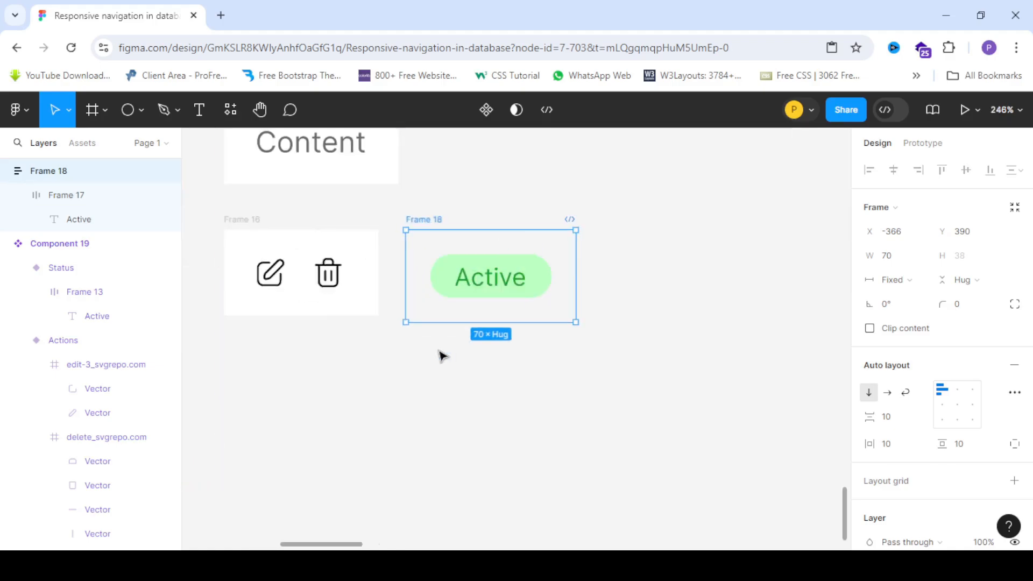
- Resize the outer frame around the Active badge to a fixed height of 35
scroll(433, 267, "up", 2)
scroll(479, 273, "up", 2)
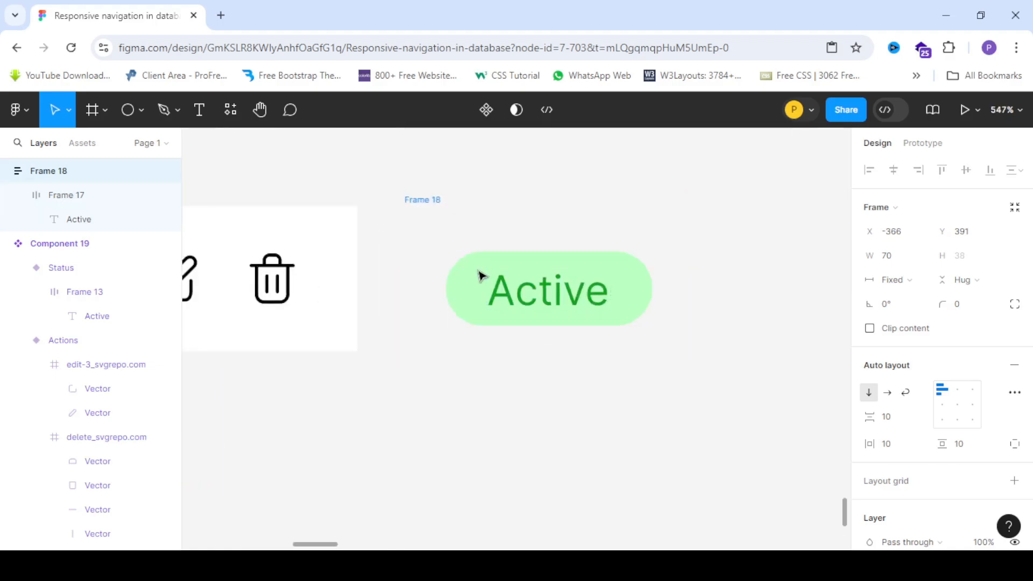
left_click_drag(481, 270, 479, 267)
left_click_drag(459, 360, 460, 351)
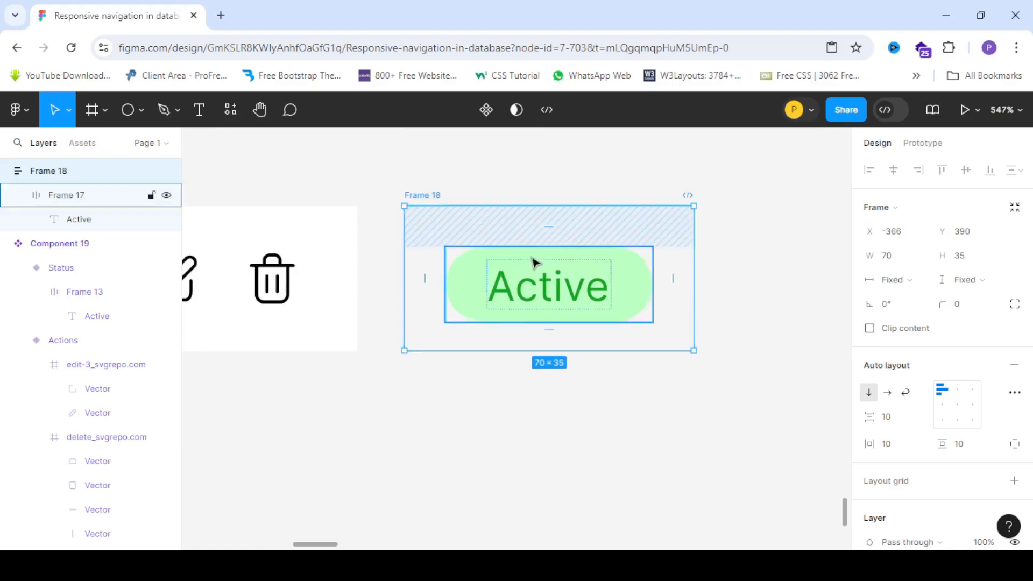
- Place the Active badge cell below the actions cell and give it a white FFFFFF fill
scroll(533, 261, "down", 4)
left_click_drag(535, 261, 388, 377)
scroll(1020, 393, "down", 5)
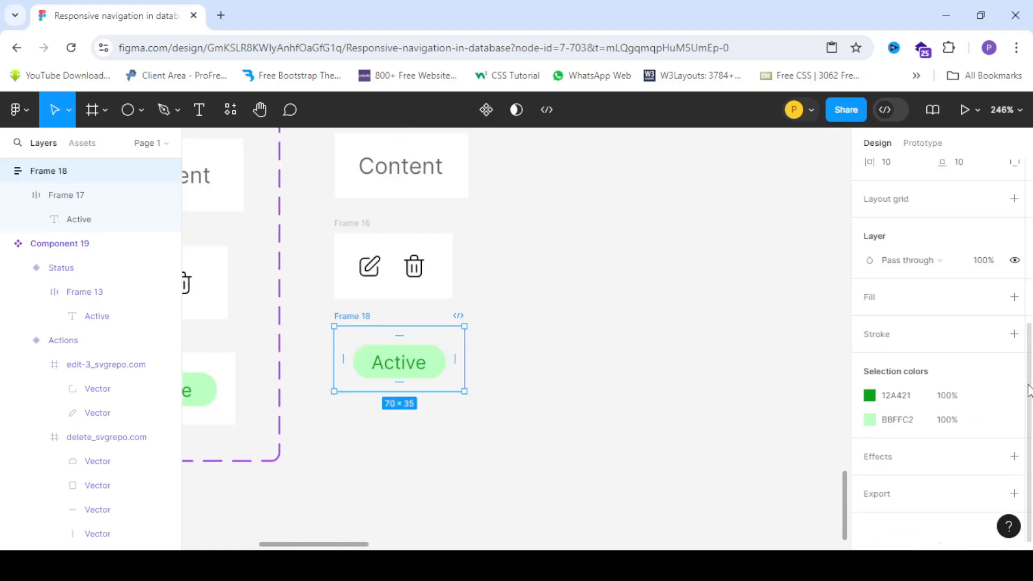
left_click(870, 299)
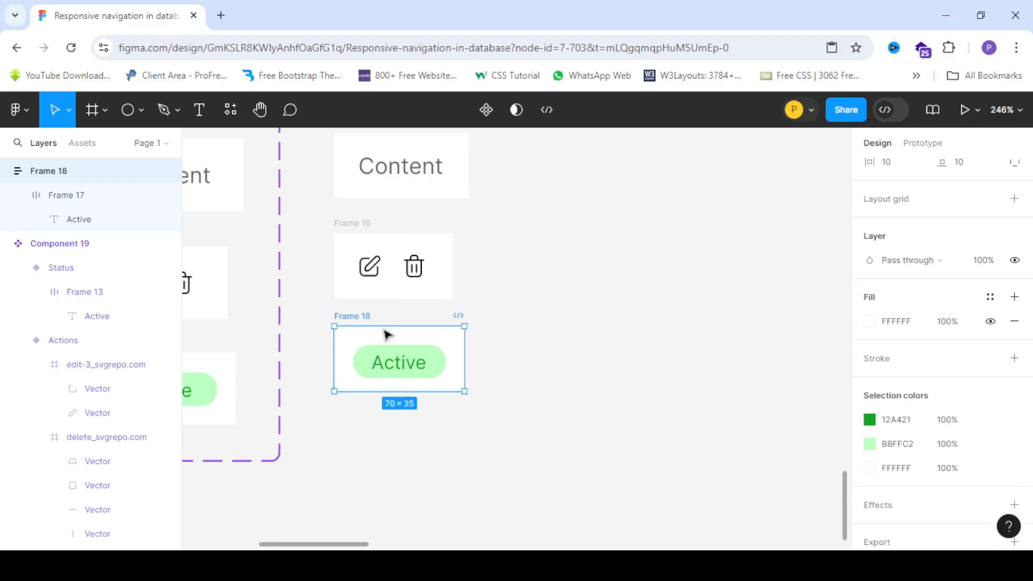
scroll(350, 292, "down", 5)
left_click(517, 329)
- Rename the new header cell frame as Header and the content cell frame as Content
scroll(346, 205, "up", 3)
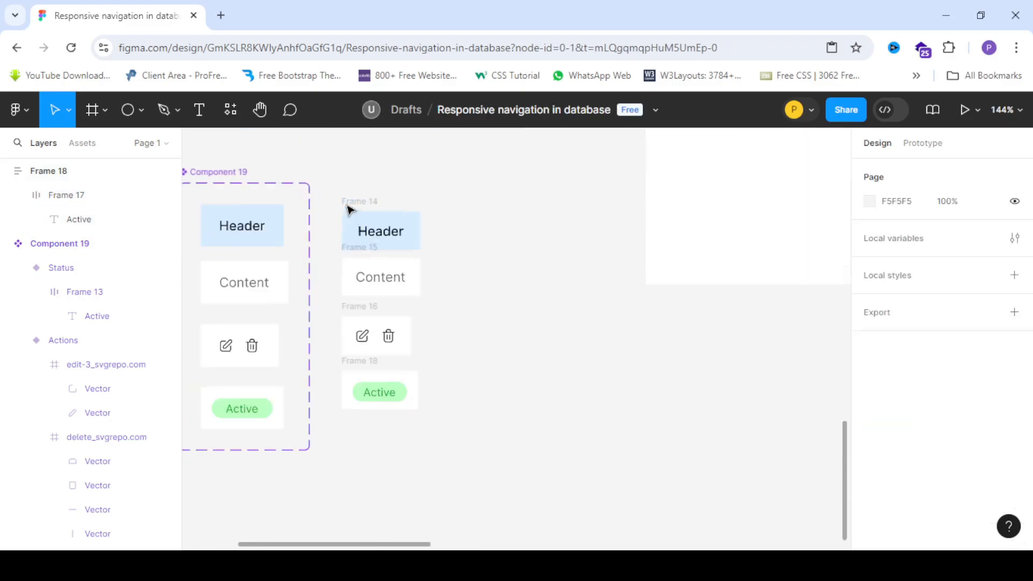
left_click(370, 201)
double_click(361, 201)
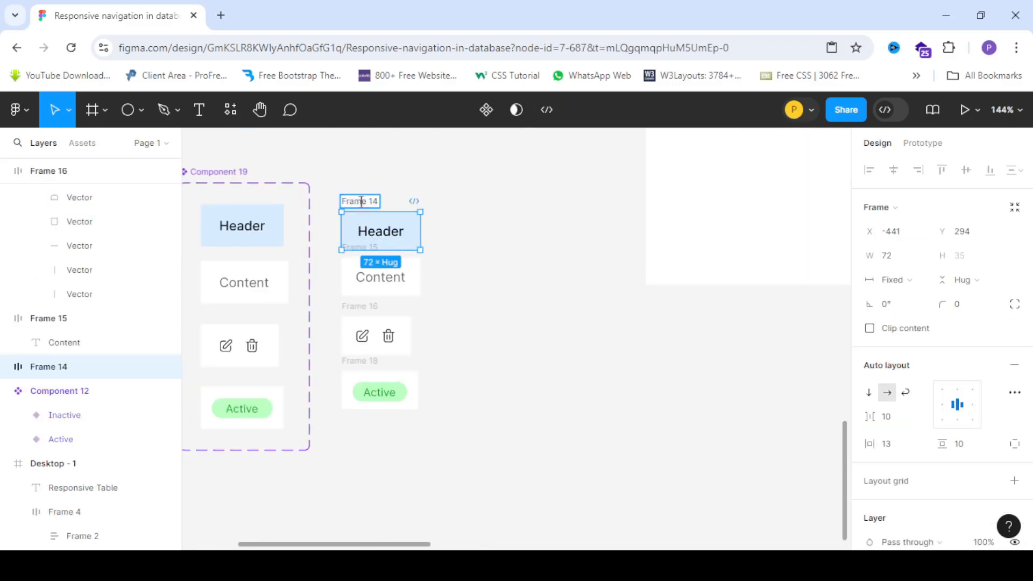
type("Header")
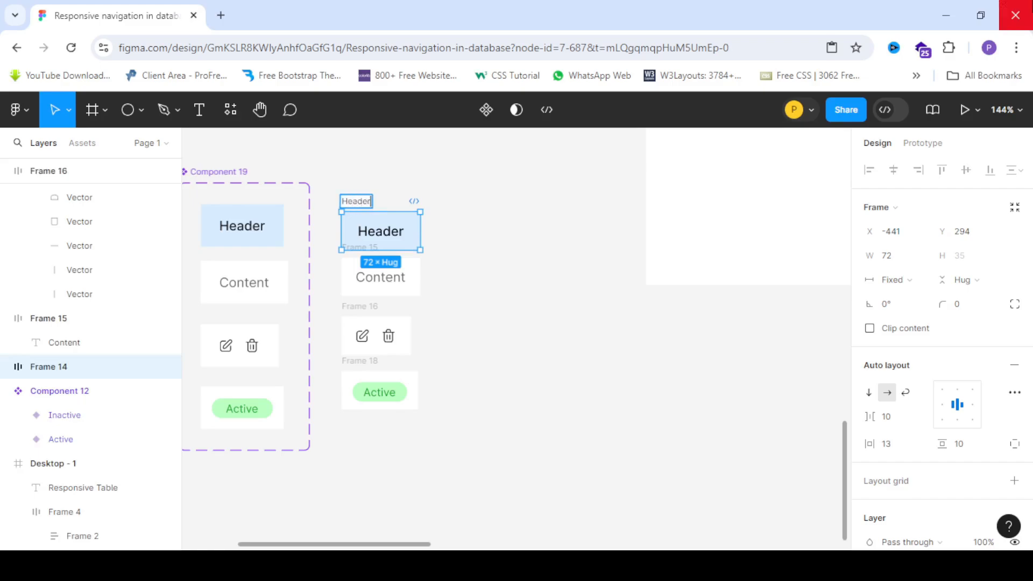
scroll(341, 246, "up", 5)
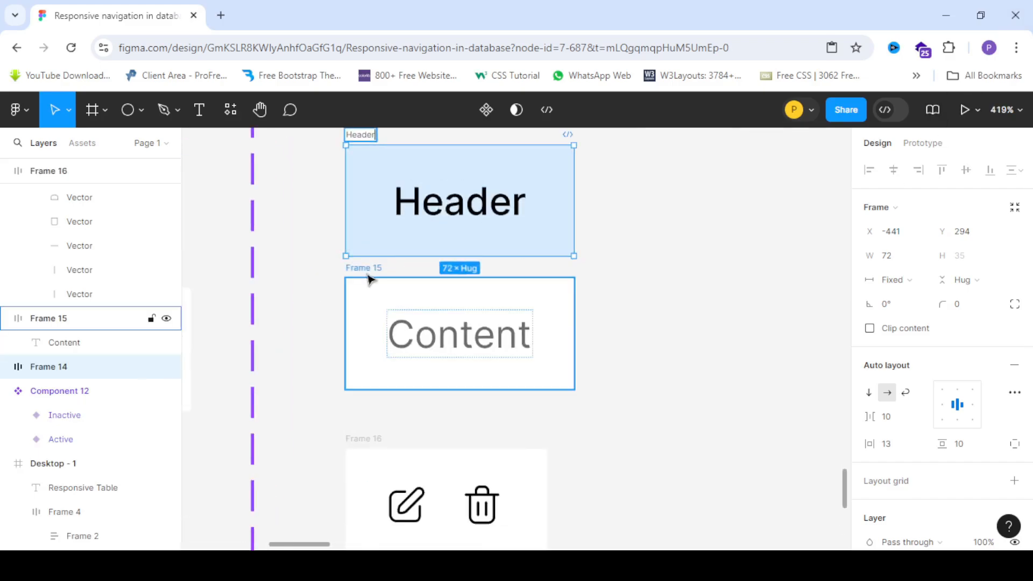
double_click(370, 269)
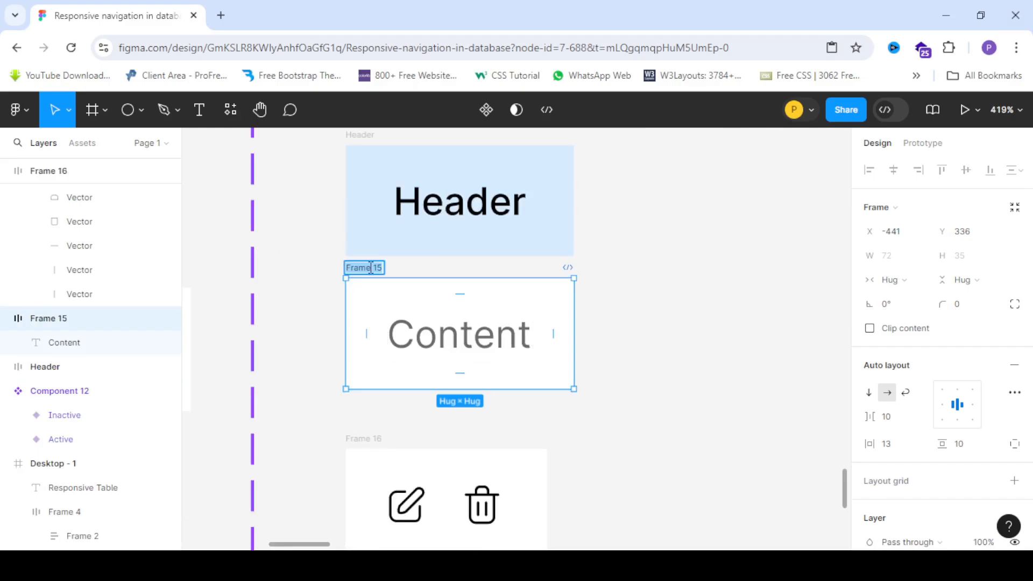
type("X")
- Rename the edit and delete icons frame as Actions and the Active badge cell frame as Status
scroll(371, 403, "up", 2)
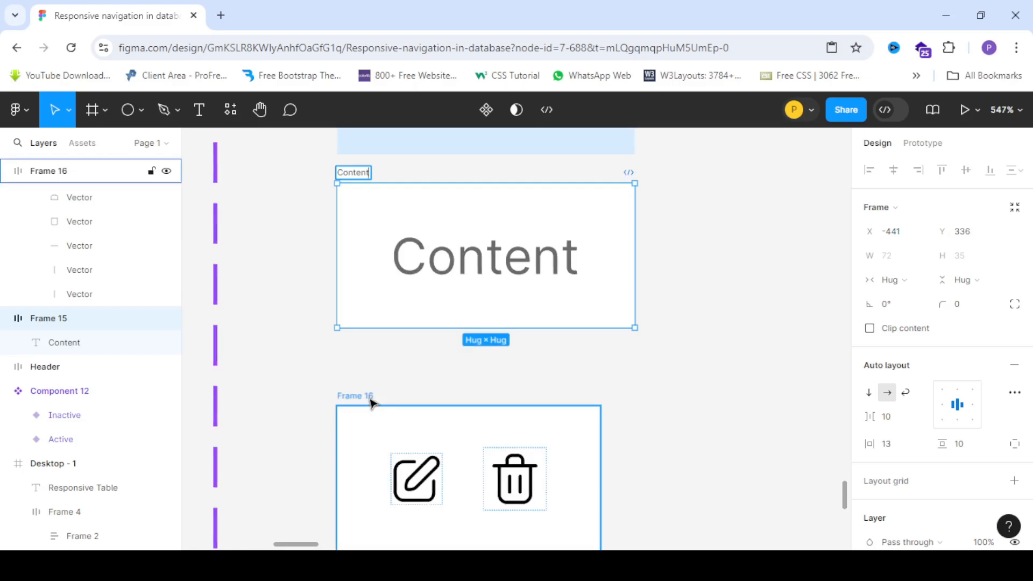
left_click(372, 403)
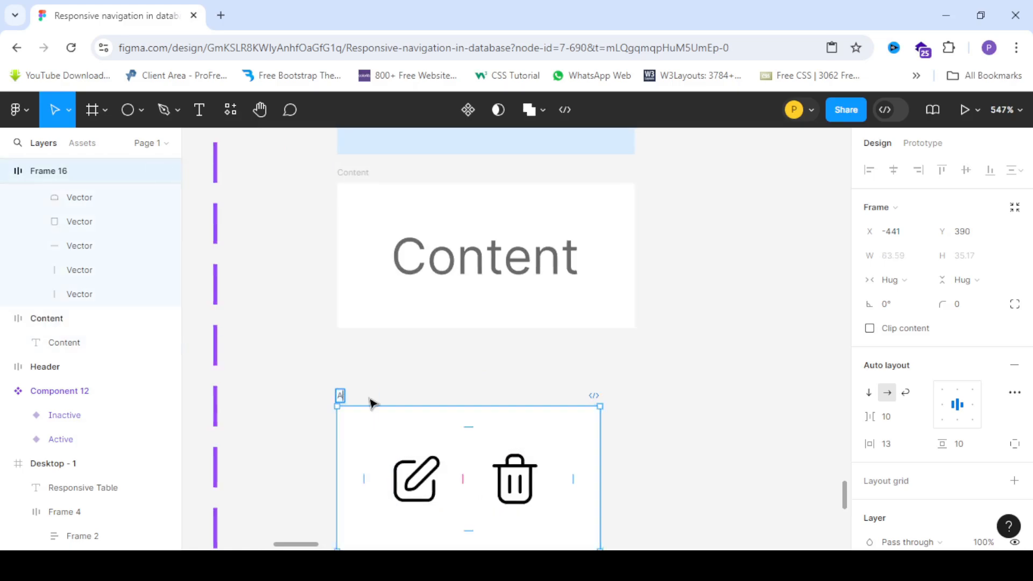
scroll(282, 406, "down", 4)
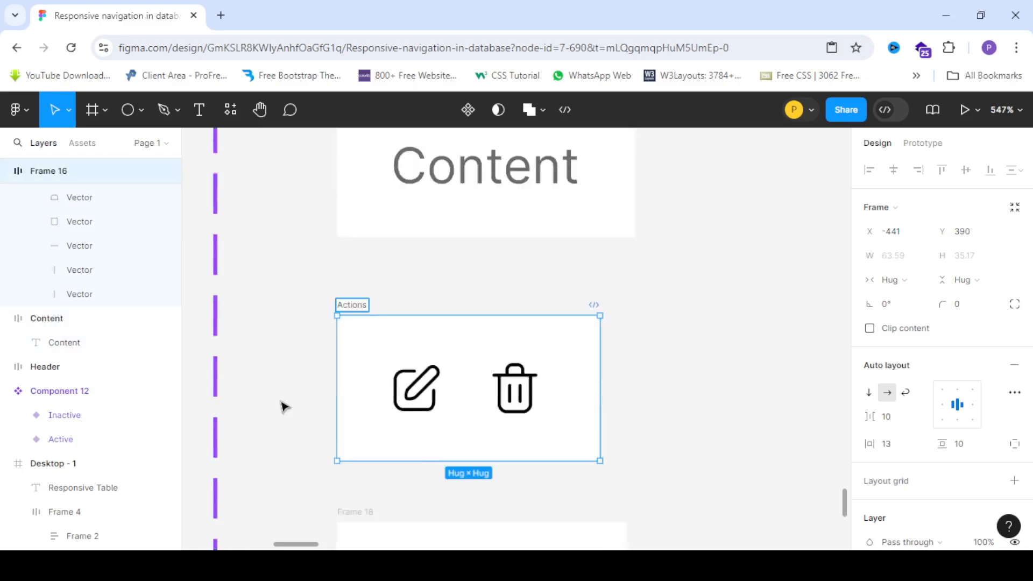
left_click(371, 423)
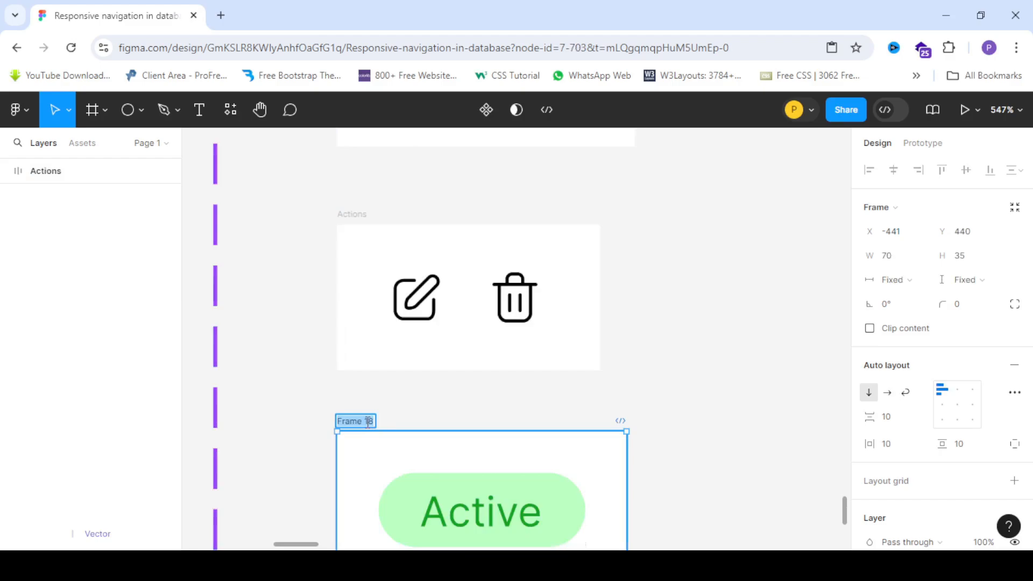
double_click(369, 423)
type("Status")
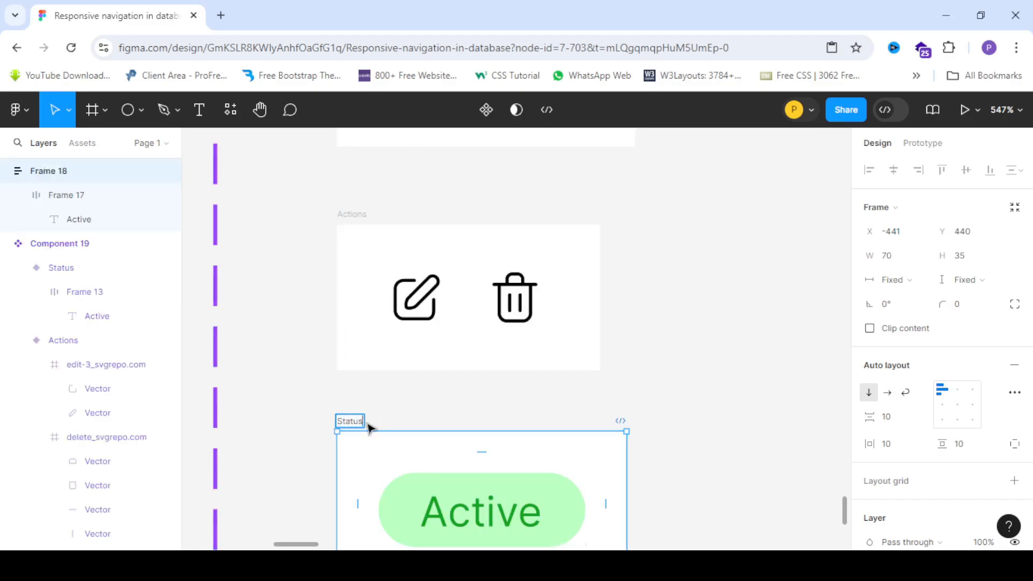
scroll(302, 272, "down", 3)
left_click(457, 284)
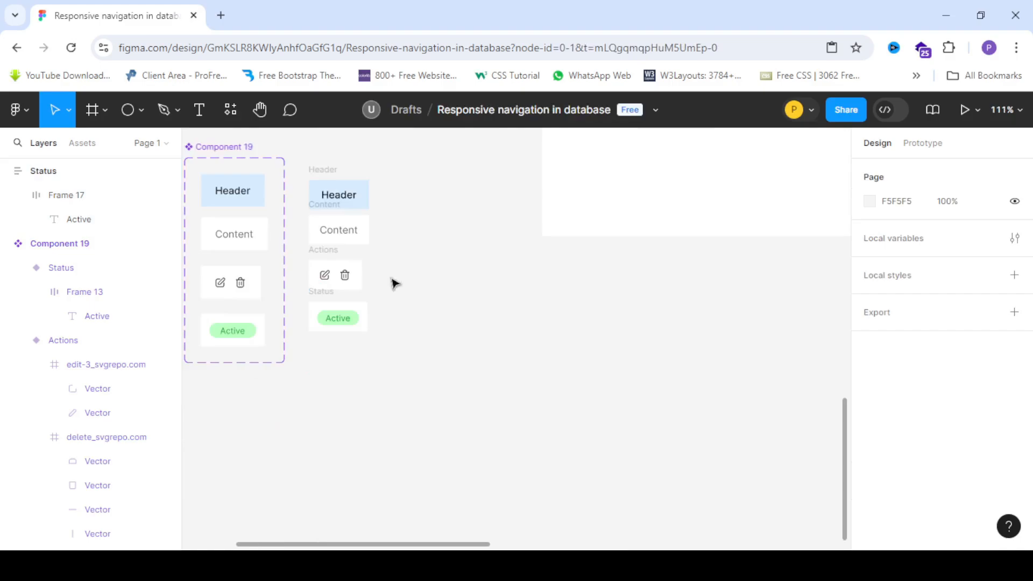
- Combine the new Header, Content, Actions and Status frames into a component set
scroll(316, 253, "down", 3)
scroll(324, 271, "up", 4)
scroll(245, 286, "down", 5)
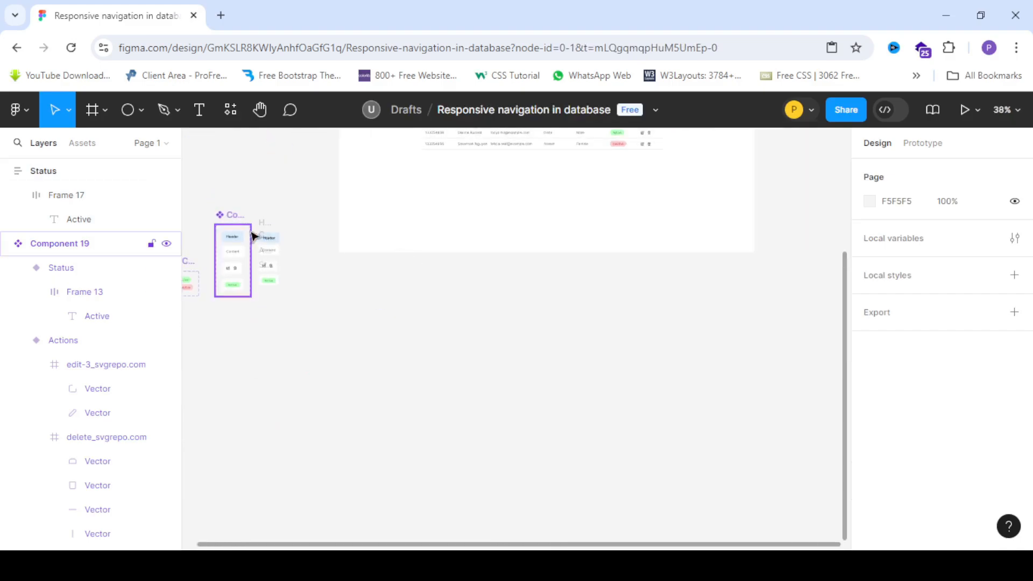
scroll(253, 237, "up", 4)
scroll(254, 236, "up", 2)
left_click_drag(262, 212, 420, 398)
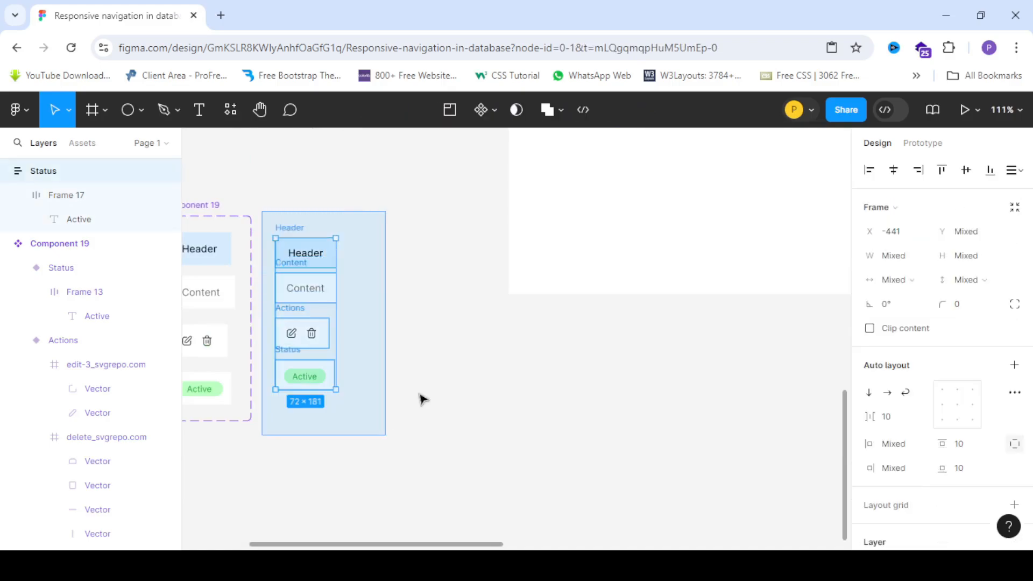
left_click(494, 111)
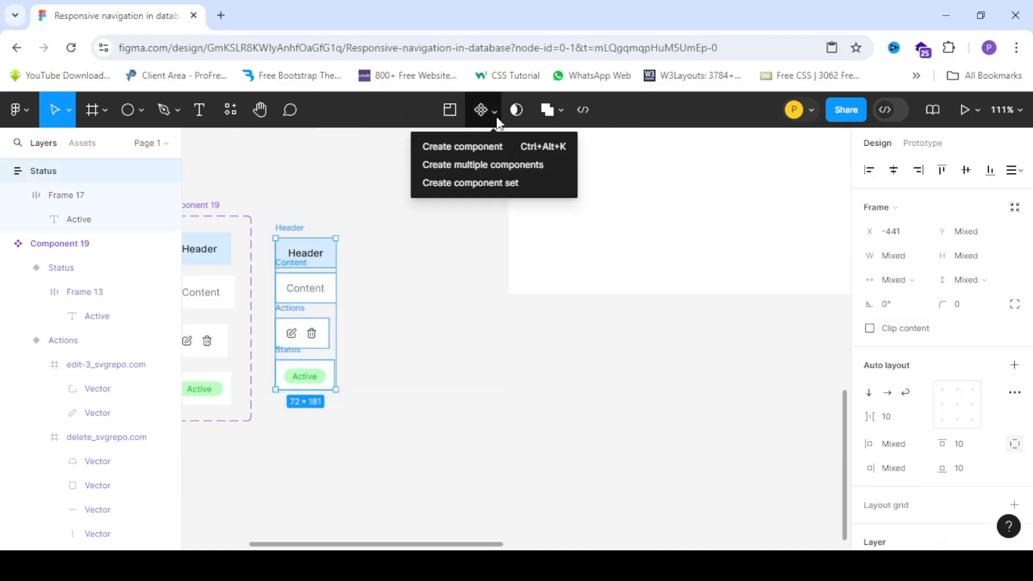
left_click(486, 183)
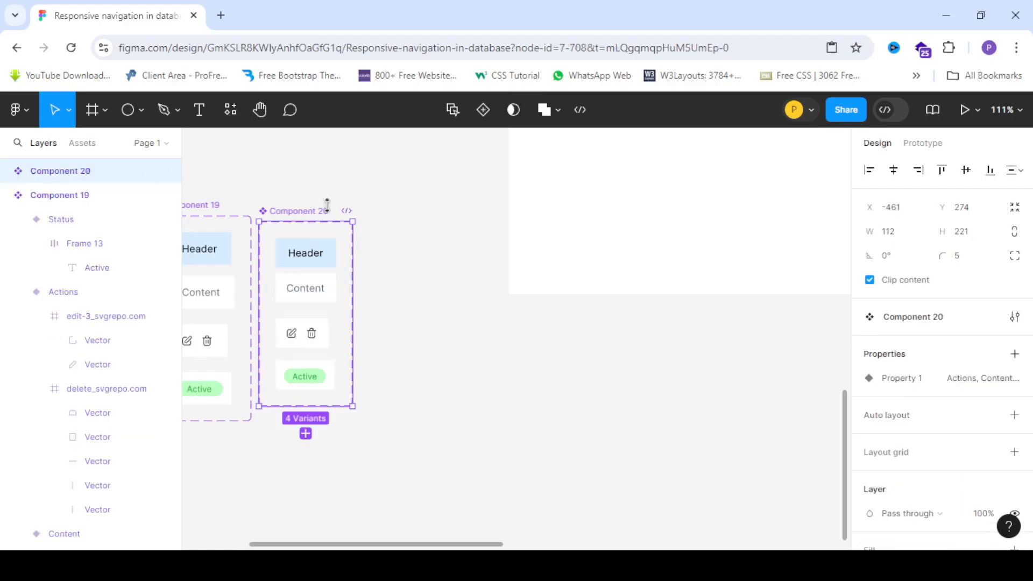
- Delete the older cell component set, Component 19
scroll(327, 205, "down", 3)
left_click_drag(330, 205, 343, 208)
left_click(236, 197)
scroll(486, 188, "down", 2)
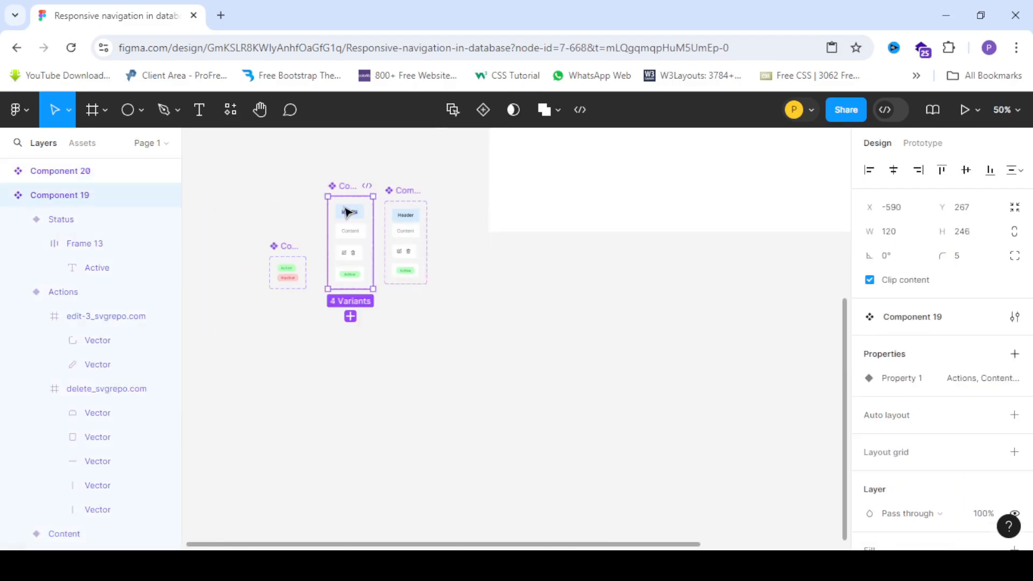
scroll(352, 212, "up", 1)
key("Delete")
- Move the new cell component set next to the Active/Inactive badge component set
scroll(524, 229, "up", 6)
scroll(280, 216, "down", 8)
scroll(275, 215, "up", 1)
left_click_drag(272, 209, 256, 224)
scroll(325, 196, "down", 3)
scroll(368, 189, "up", 2)
scroll(475, 179, "up", 2)
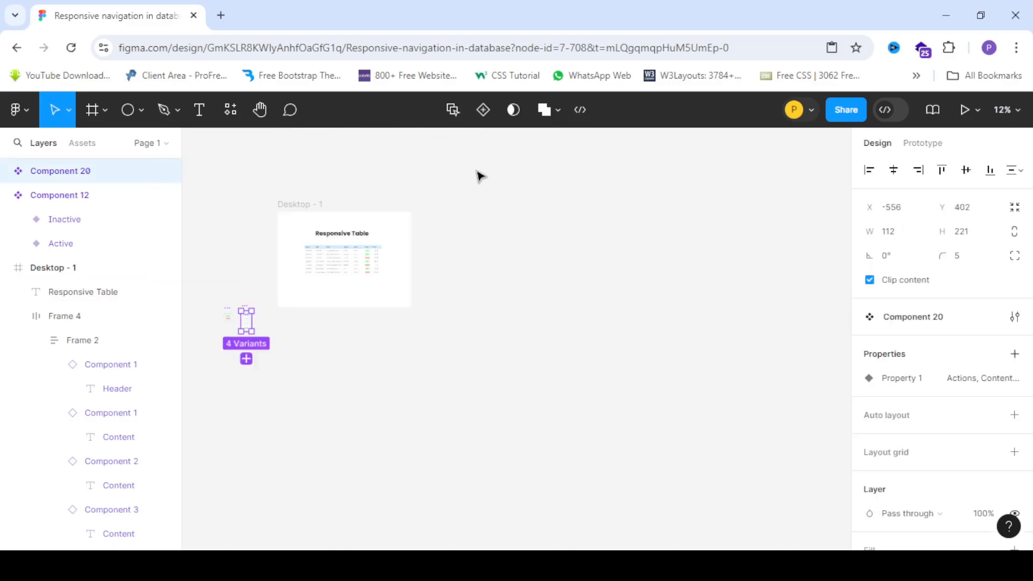
- Add a new 1440 × 1024 Desktop frame beside the existing Responsive Table frame
left_click(93, 109)
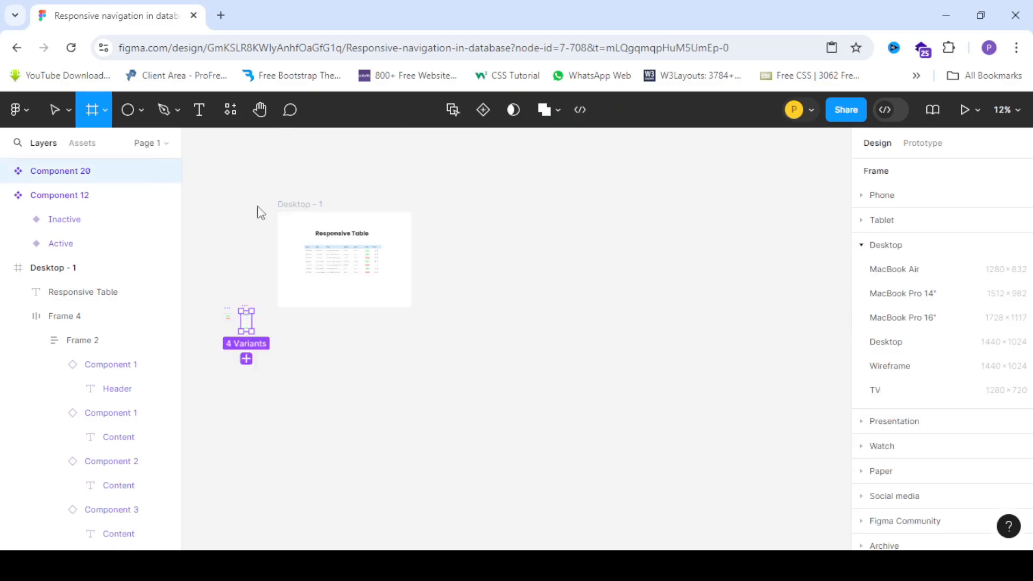
left_click(904, 342)
scroll(554, 343, "up", 1)
left_click_drag(517, 345, 491, 243)
scroll(459, 226, "down", 2)
scroll(297, 269, "up", 3)
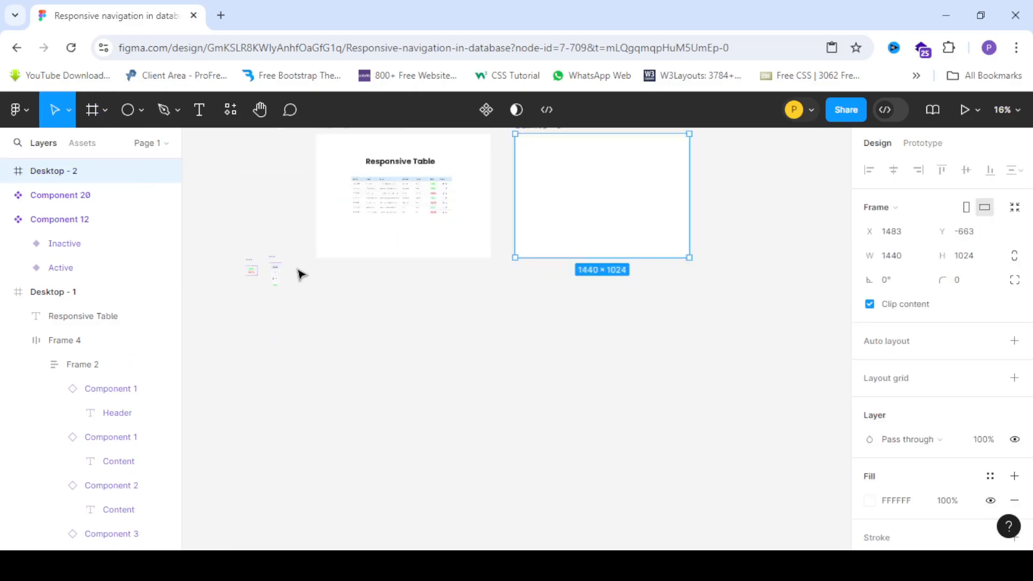
- Place an instance of the Header variant inside the empty Desktop - 2 frame, in its upper-left area
left_click(270, 273)
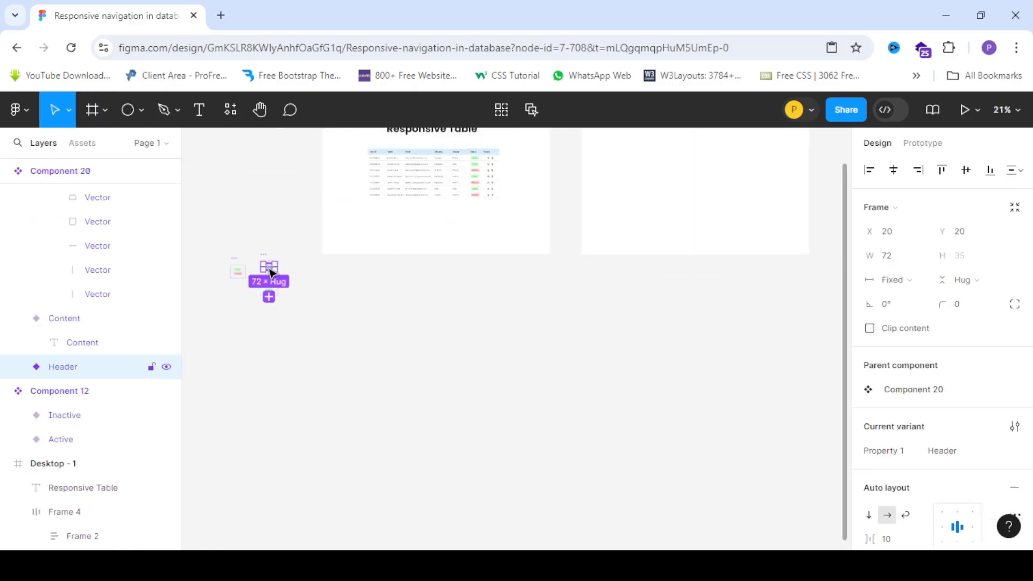
left_click_drag(270, 274, 644, 163)
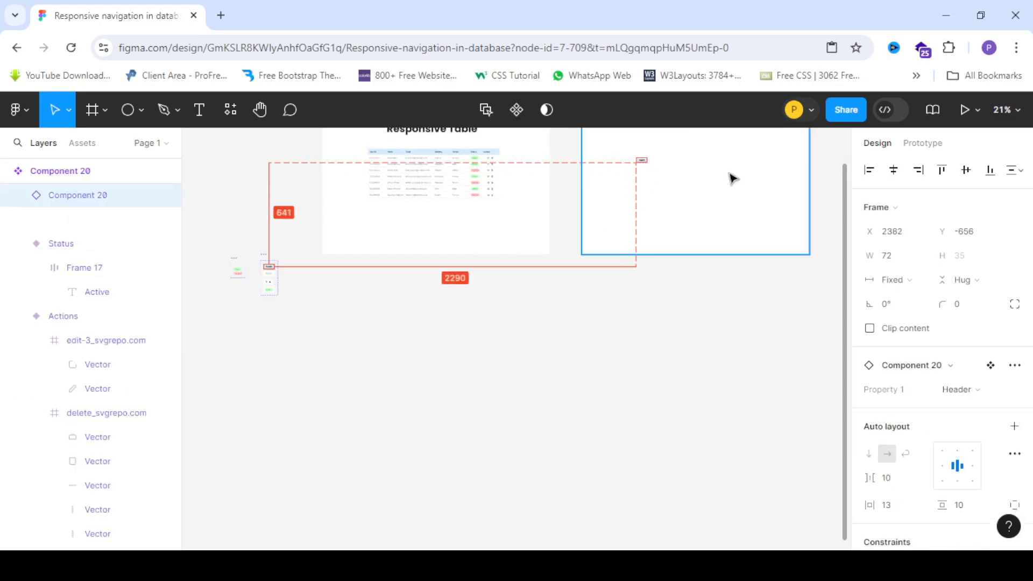
scroll(778, 187, "up", 2)
scroll(758, 198, "up", 3)
scroll(619, 345, "up", 4)
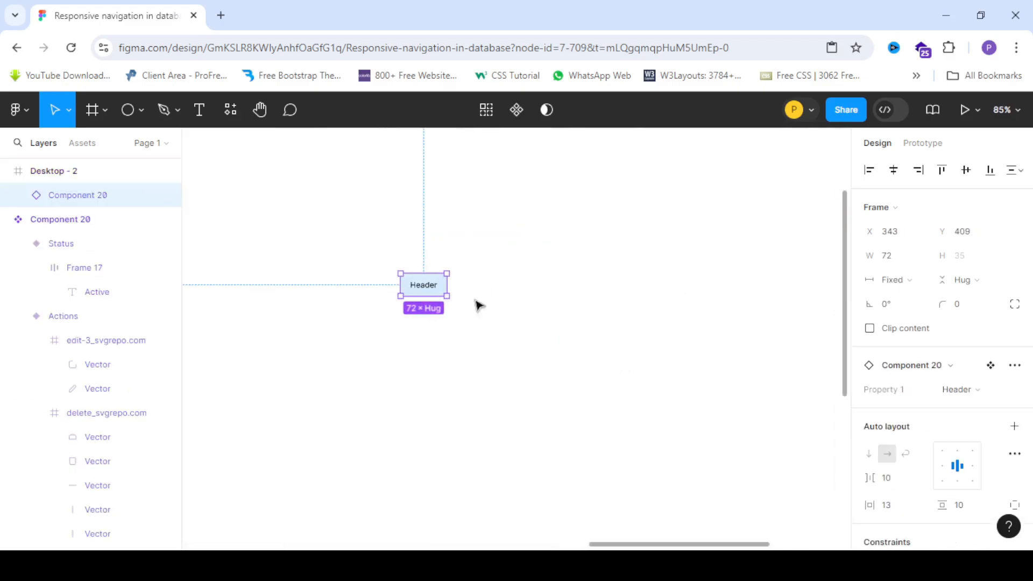
left_click_drag(423, 289, 383, 233)
- Change the text color of the Header variant in the main component set to dark grey 1B1B1B
scroll(936, 370, "down", 4)
scroll(937, 370, "down", 1)
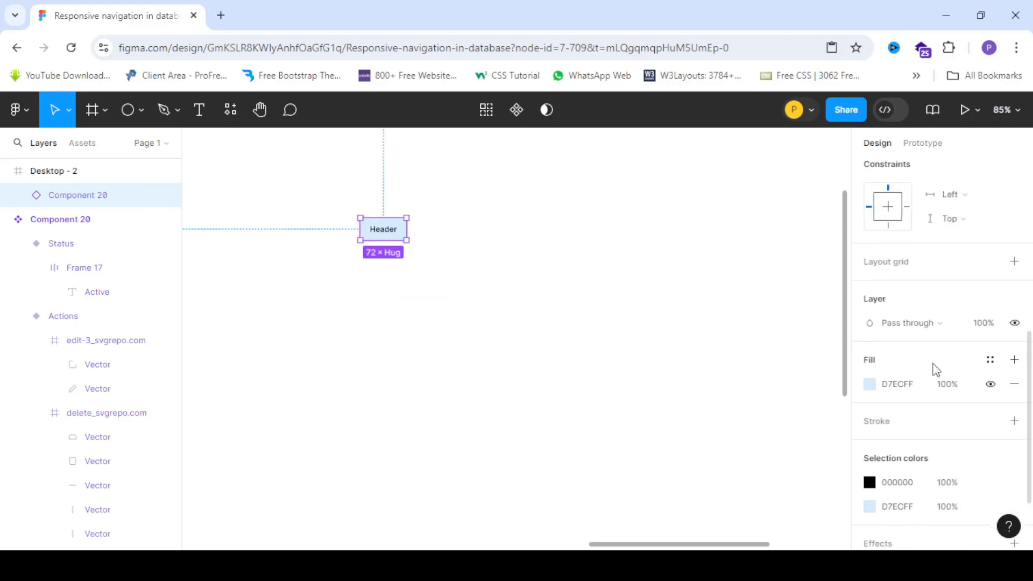
scroll(614, 213, "down", 6)
scroll(352, 291, "up", 2)
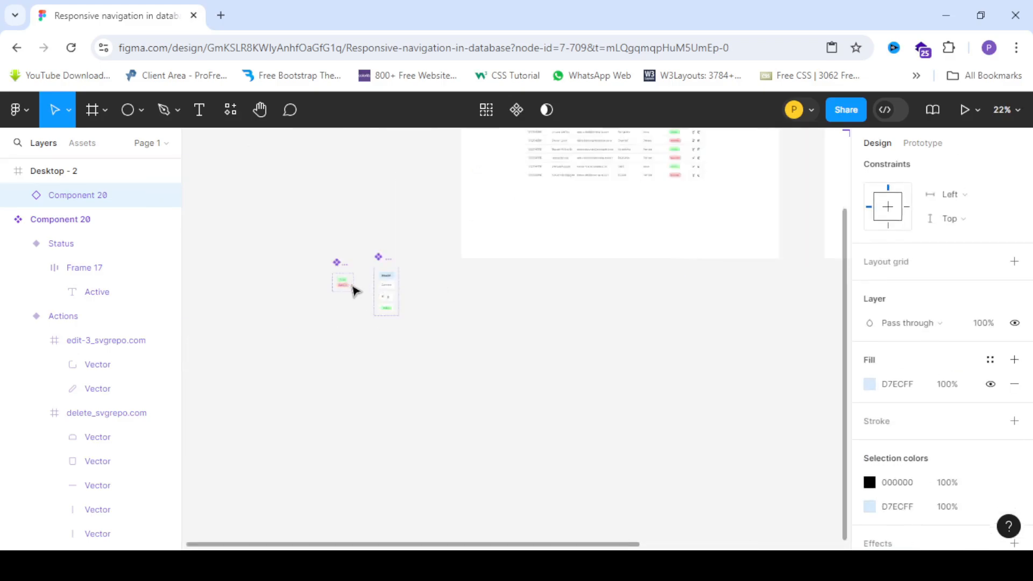
scroll(353, 290, "up", 3)
double_click(412, 261)
scroll(398, 253, "up", 3)
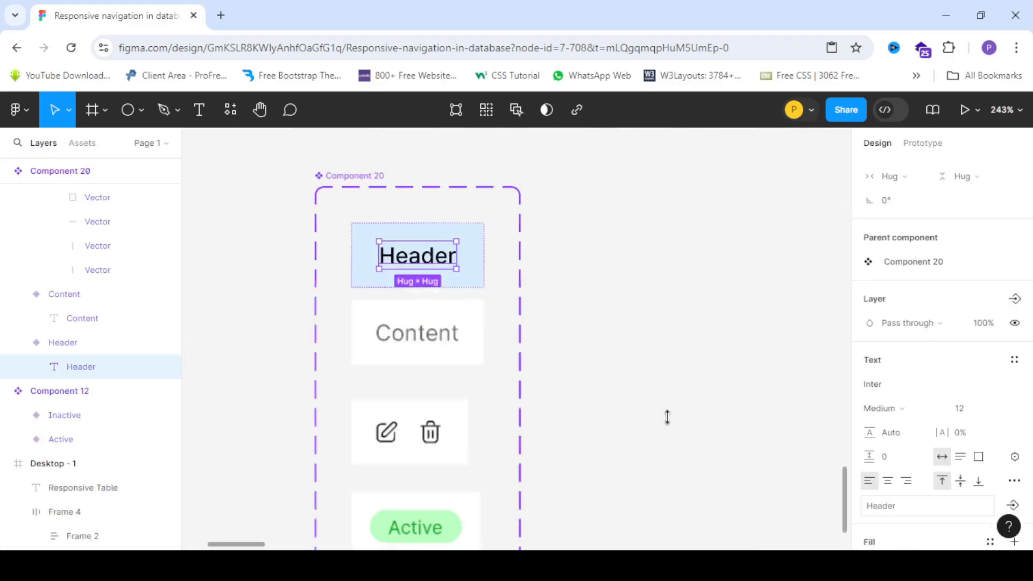
scroll(923, 473, "down", 5)
left_click(871, 383)
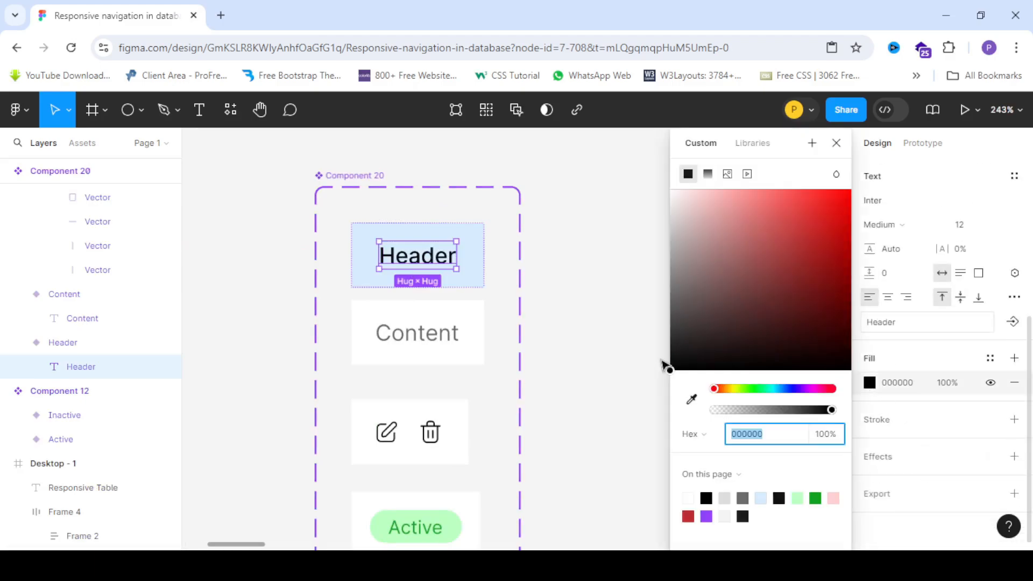
left_click_drag(679, 354, 656, 363)
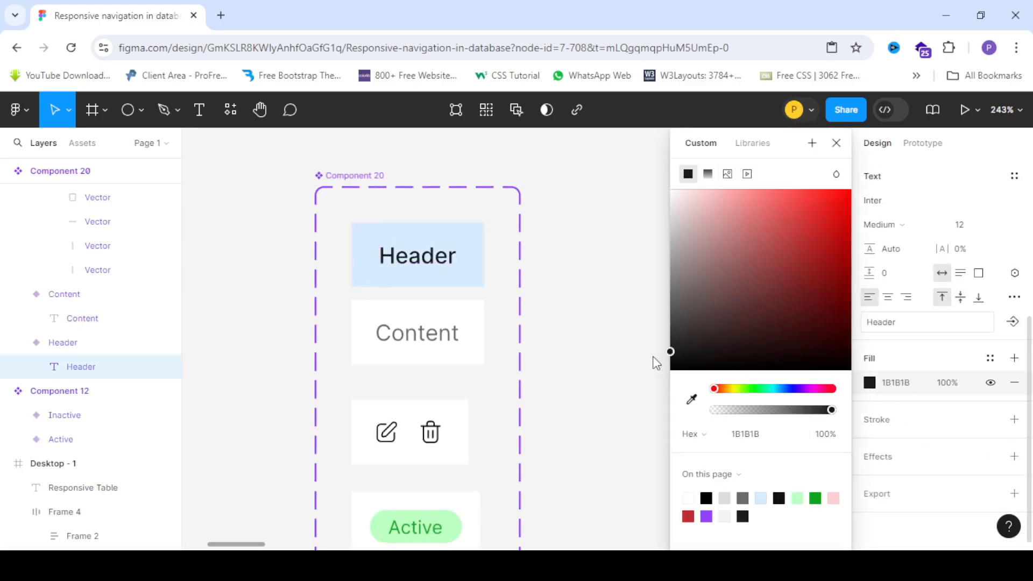
scroll(342, 274, "down", 10)
scroll(332, 269, "down", 3)
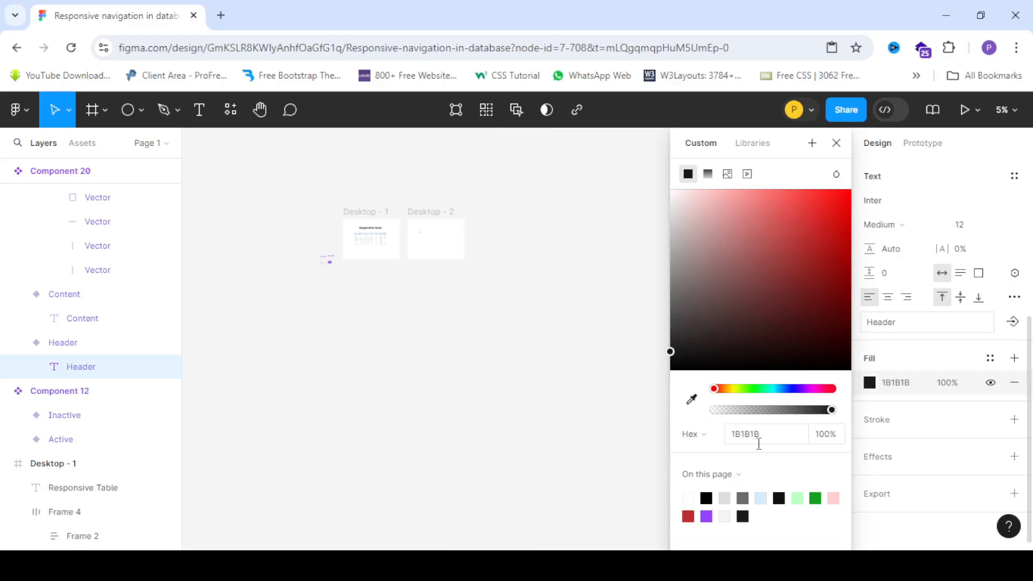
scroll(436, 233, "up", 3)
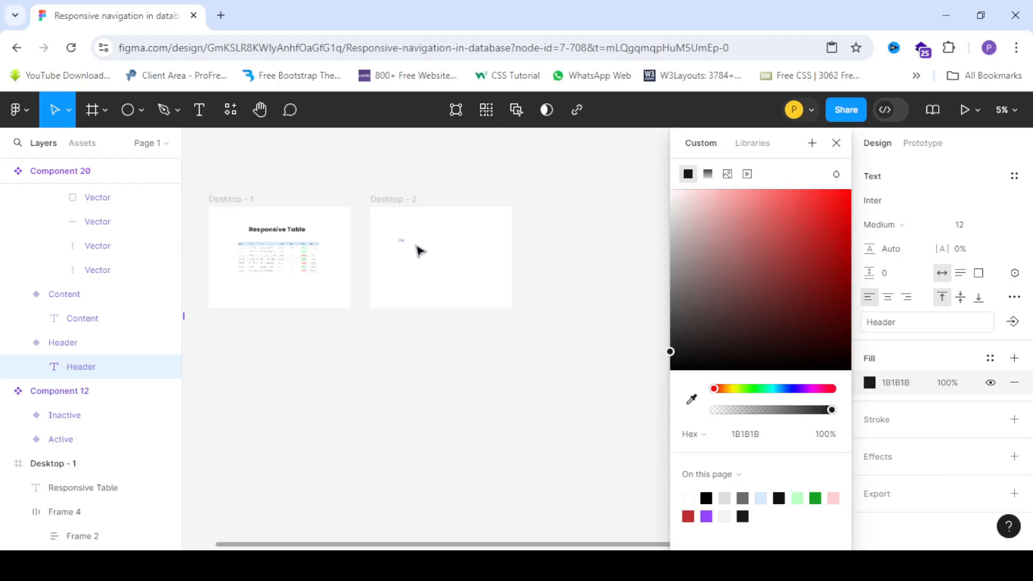
- Duplicate the Header instance in the Desktop - 2 frame and place the copy directly beneath the original
scroll(420, 249, "up", 4)
left_click(431, 286)
scroll(430, 286, "up", 3)
left_click(385, 249)
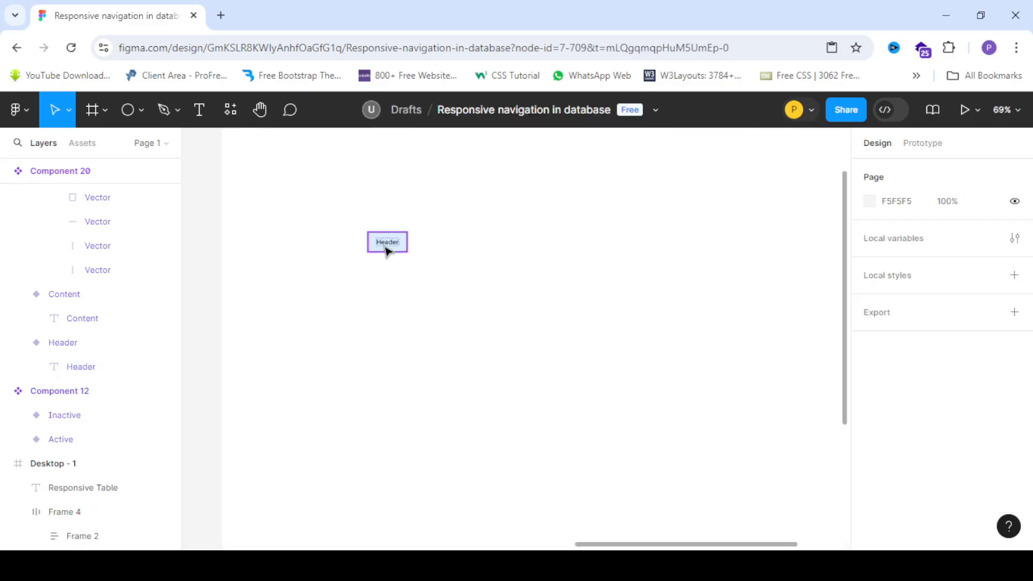
scroll(386, 250, "up", 3)
left_click(386, 250)
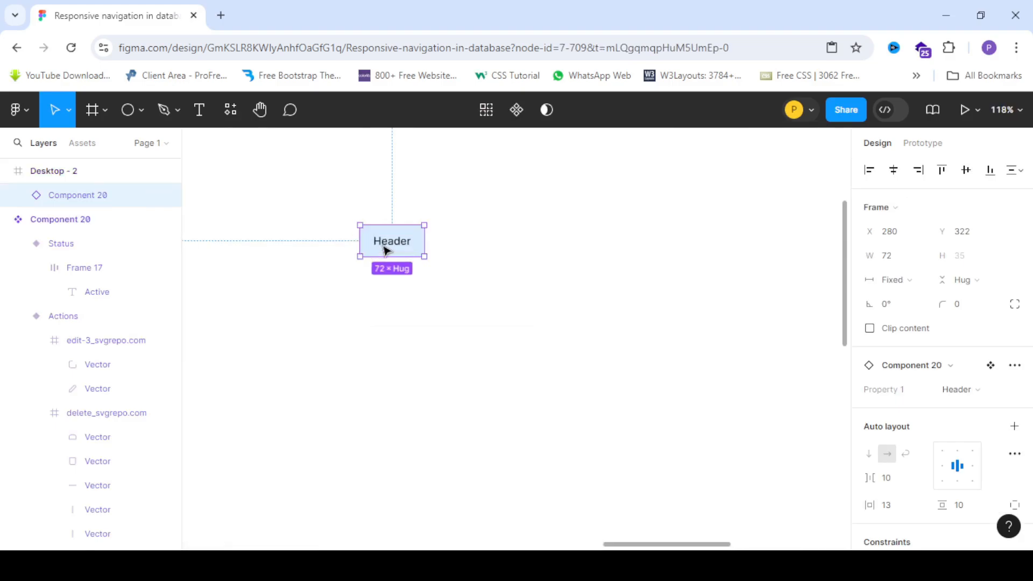
key("ctrl+d")
left_click_drag(388, 258, 393, 279)
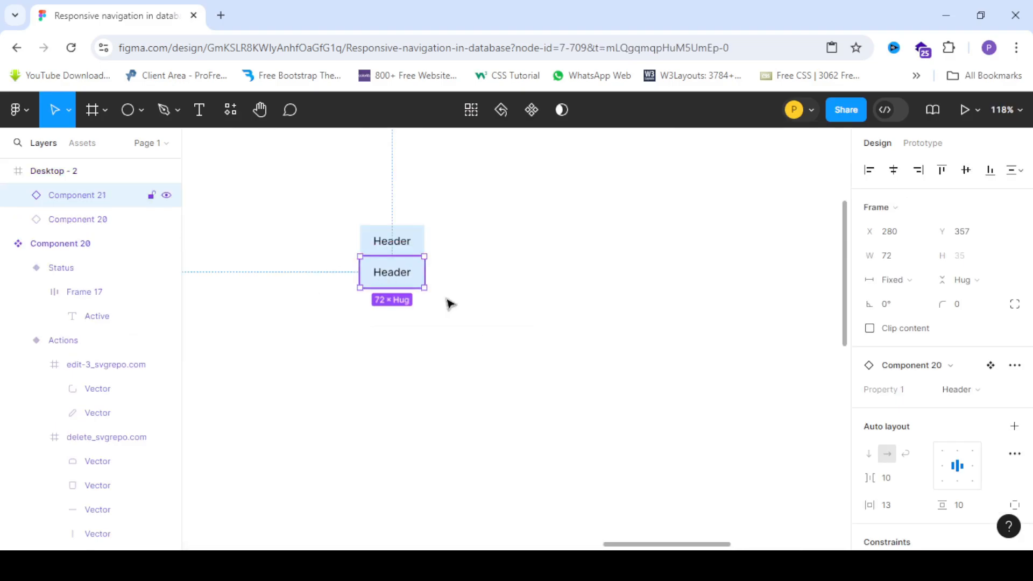
- Switch the lower header copy's Property 1 variant to Content
scroll(884, 284, "down", 3)
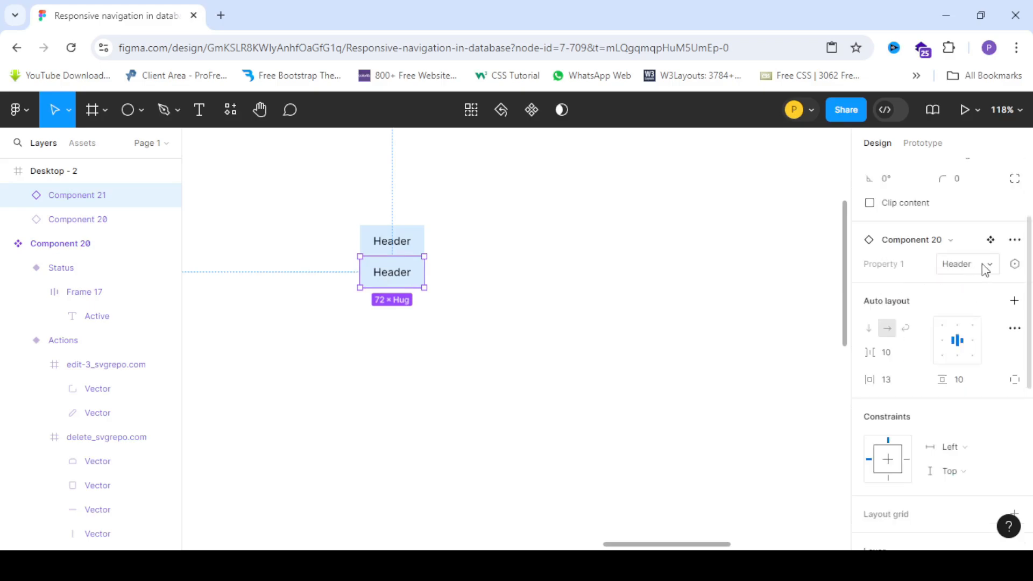
left_click(995, 274)
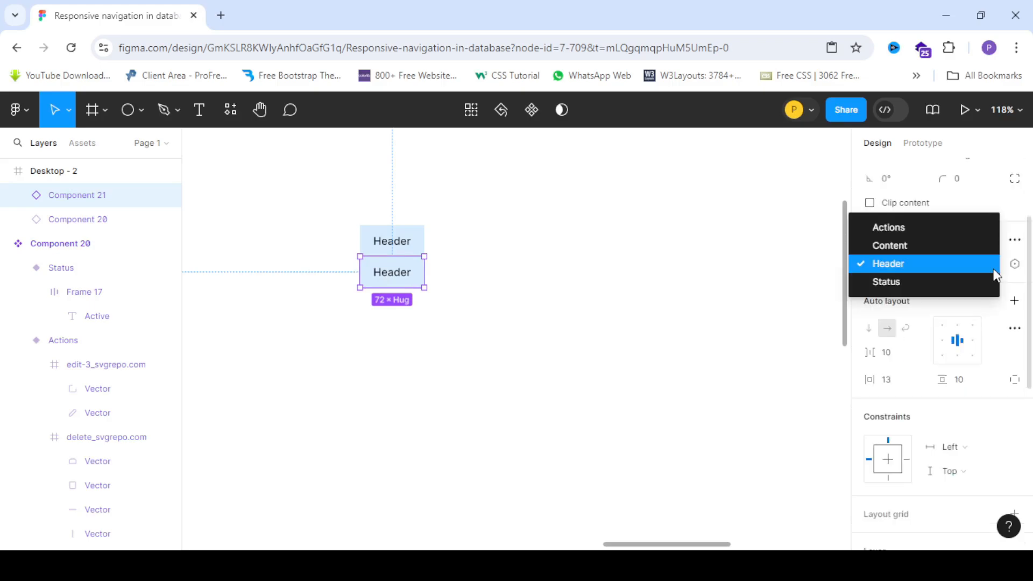
left_click(925, 247)
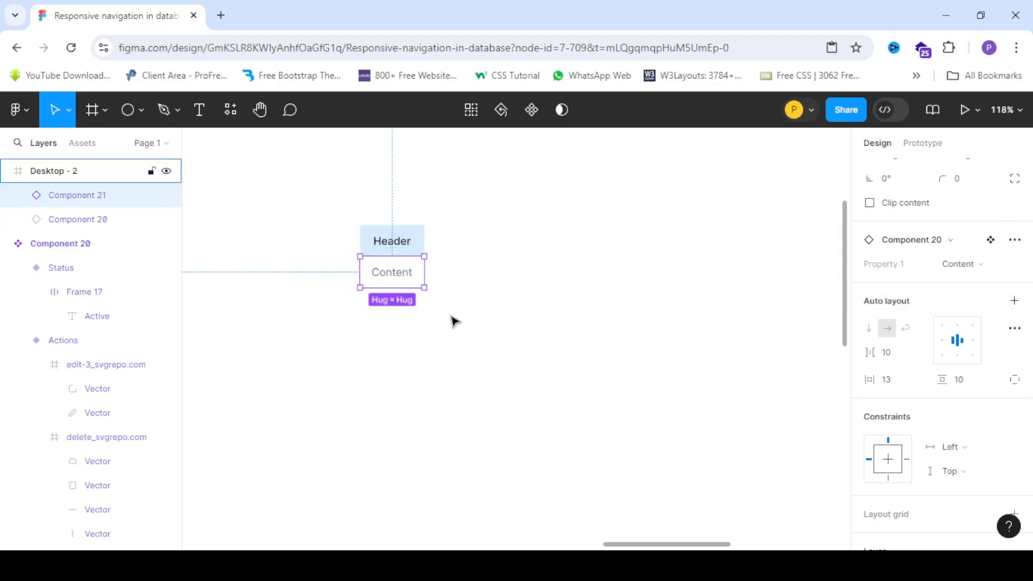
- Duplicate the Content cell seven times downward to form a column of eight content cells under the header
key("ctrl+d")
key("ctrl+d")
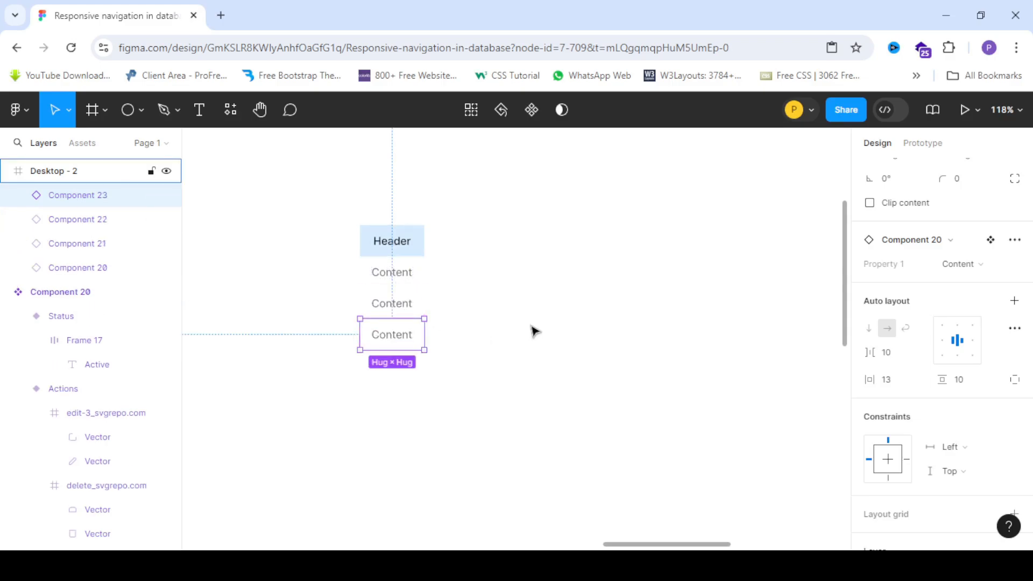
key("ctrl+d")
scroll(491, 316, "down", 3)
key("ctrl+d")
key("ctrl+d")
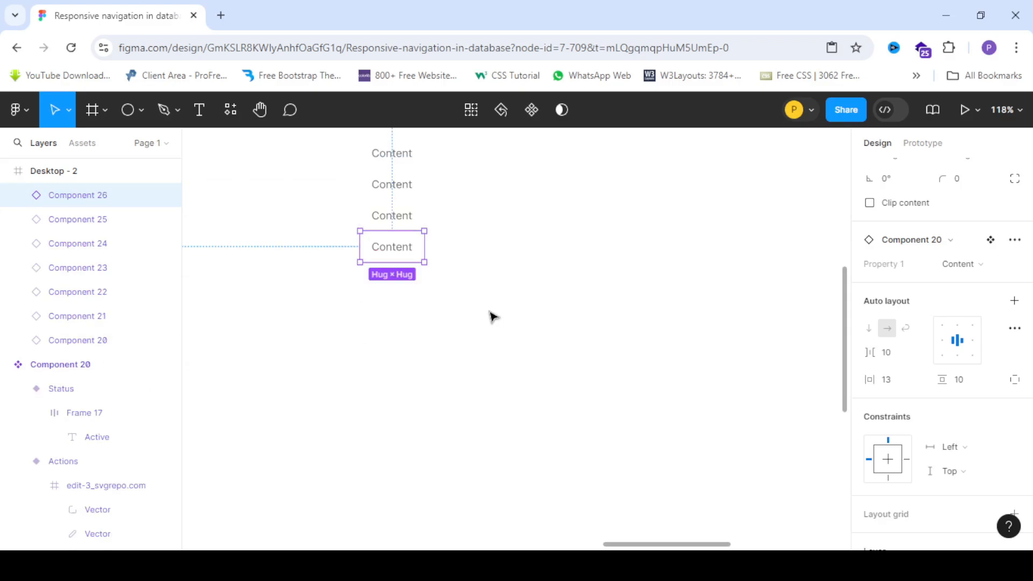
key("ctrl+d")
key("ctrl+d")
scroll(330, 291, "down", 5)
scroll(348, 238, "up", 3)
left_click(484, 275)
scroll(337, 339, "up", 2)
scroll(337, 321, "down", 4)
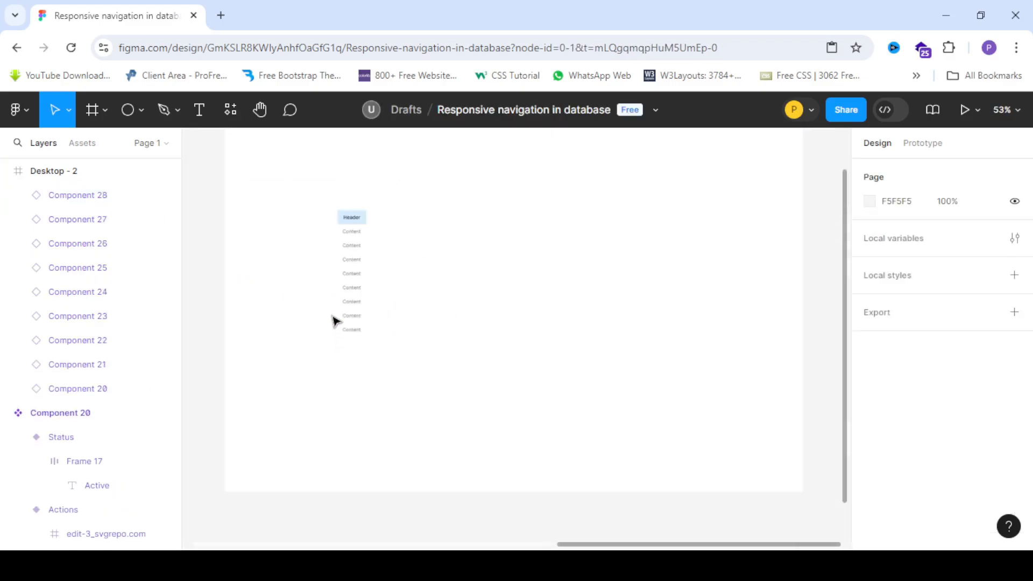
- Wrap the header cell and all eight content cells in one vertical auto layout frame
left_click(313, 199)
left_click_drag(311, 194, 392, 364)
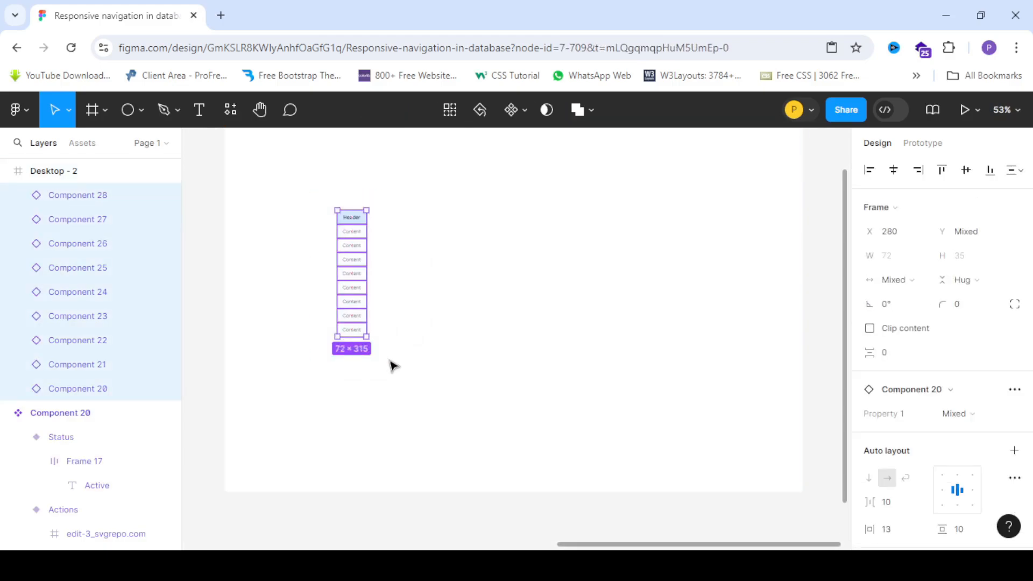
key("shift+a")
scroll(347, 226, "up", 5, "ctrl")
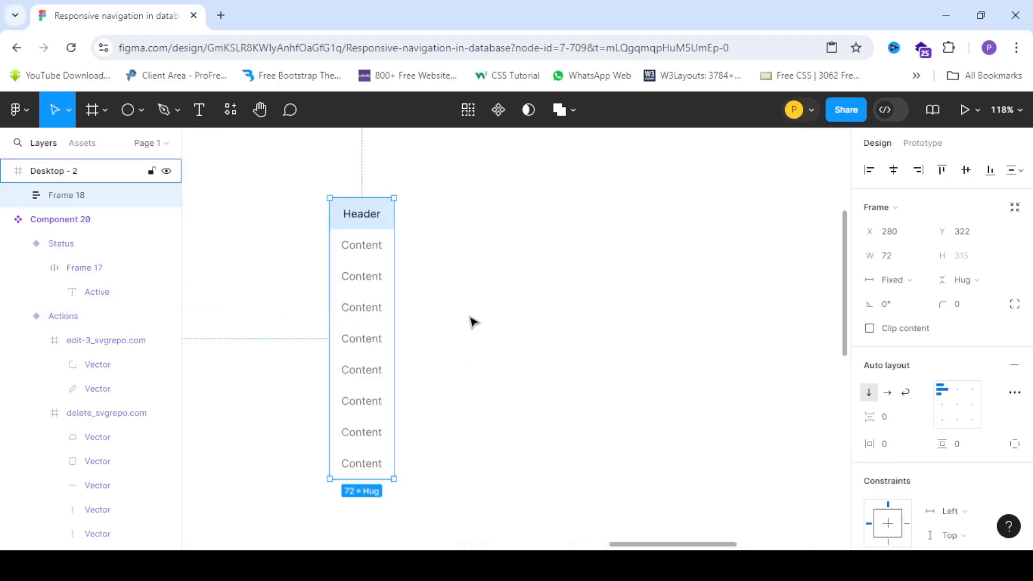
- Duplicate the column frame and place the copy flush against the original's right edge
key("ctrl+d")
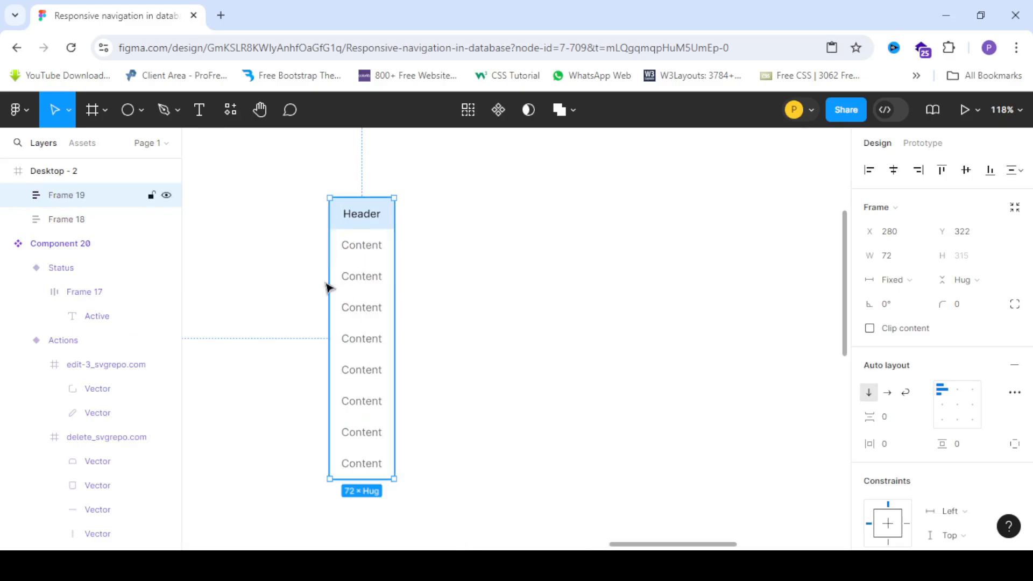
left_click_drag(383, 288, 426, 296)
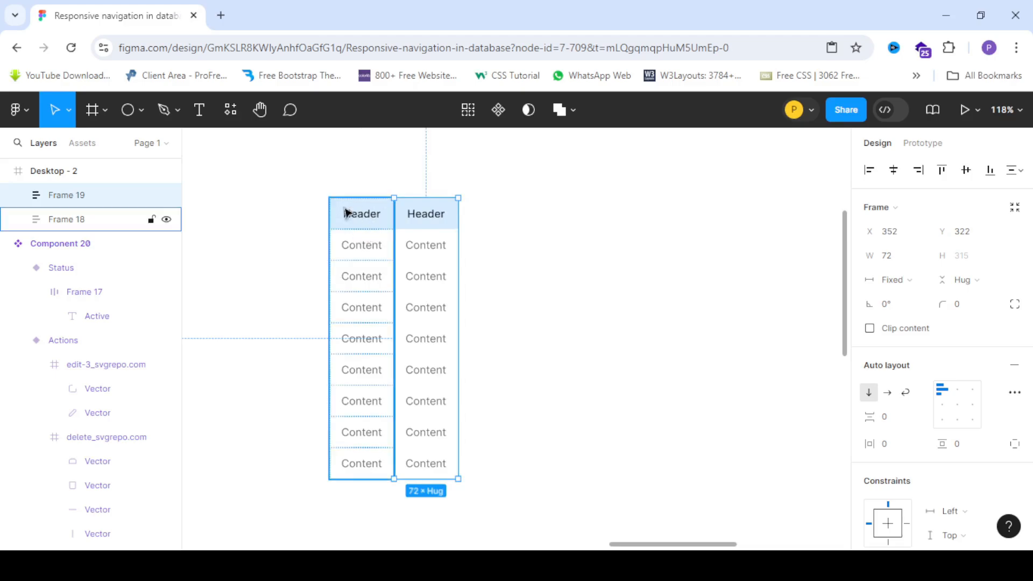
left_click(500, 234)
- Wrap both column frames together in a horizontal auto layout frame
left_click(363, 237)
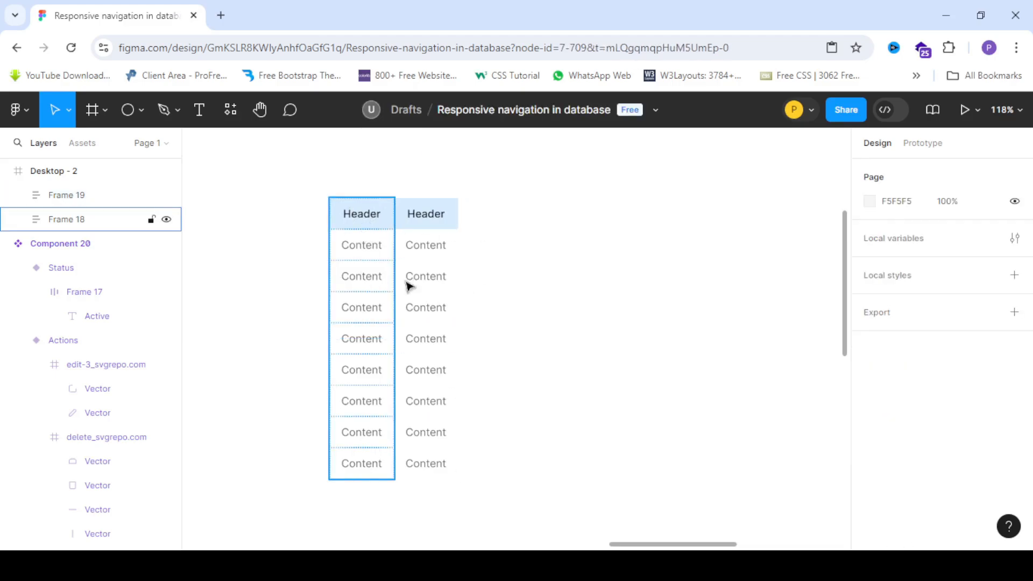
left_click(435, 226, "shift")
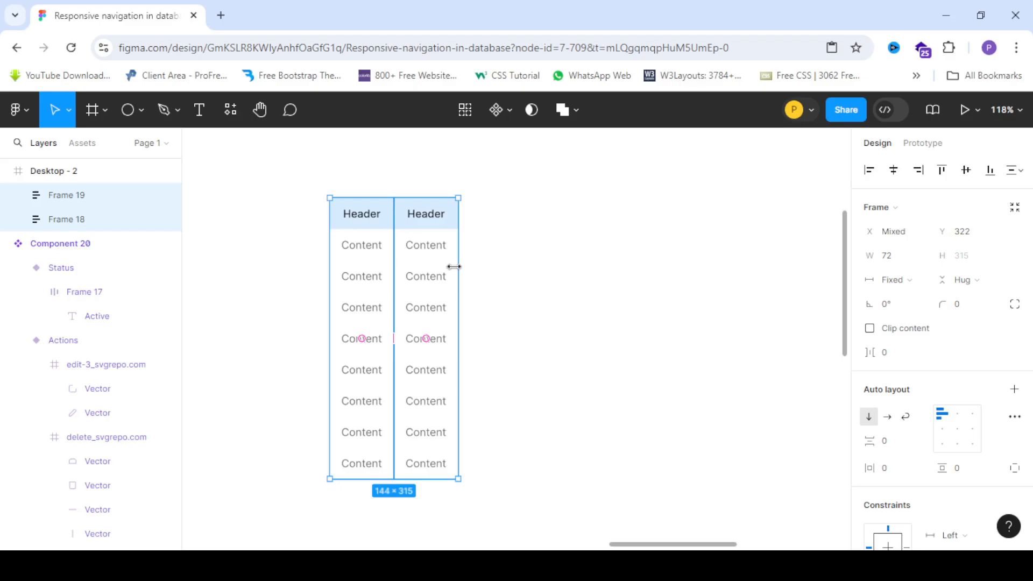
key("shift+a")
scroll(253, 191, "down", 5)
- Duplicate the second column five times inside the table's auto layout to make seven columns
left_click(439, 283)
left_click(359, 265)
left_click(359, 266)
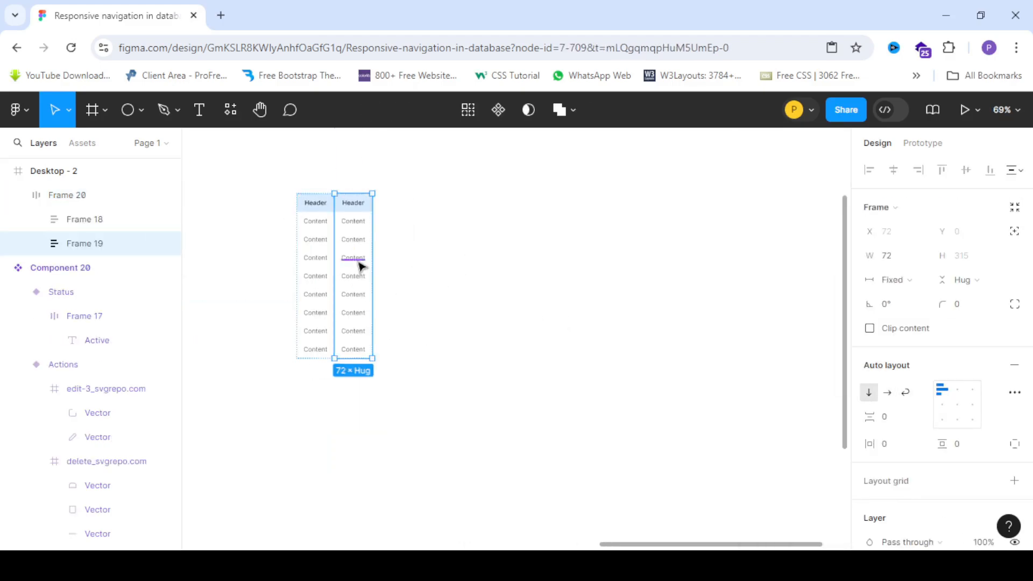
key("ctrl+d")
key("ctrl+d")
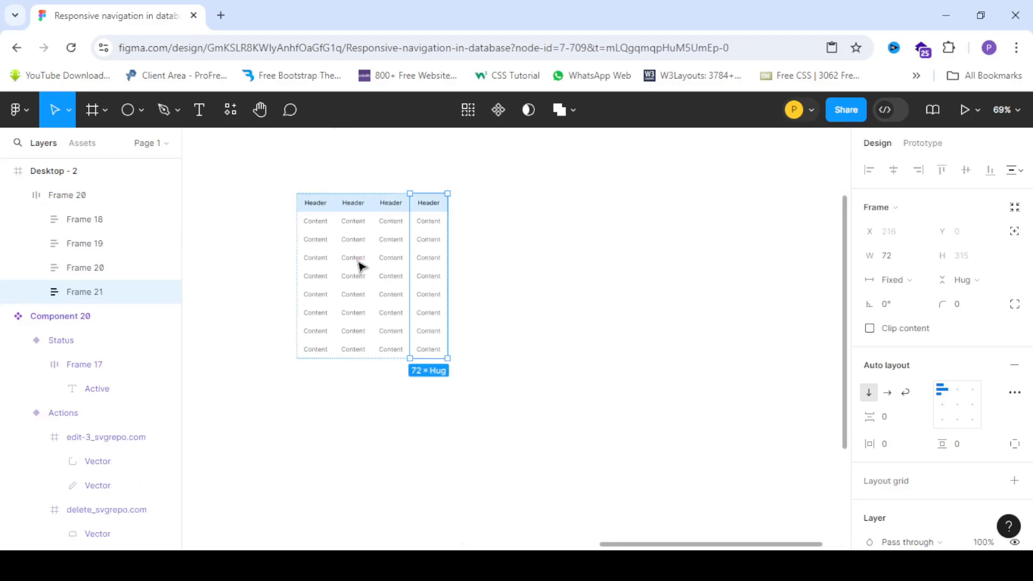
key("ctrl+d")
key("ctrl+d")
key("ctrl+d")
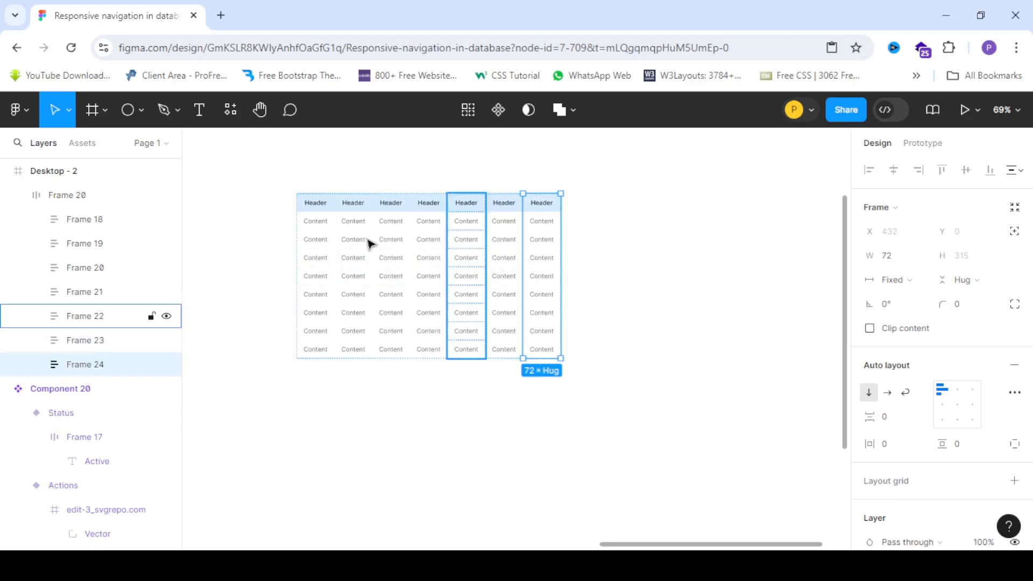
scroll(345, 200, "up", 3)
left_click(374, 147)
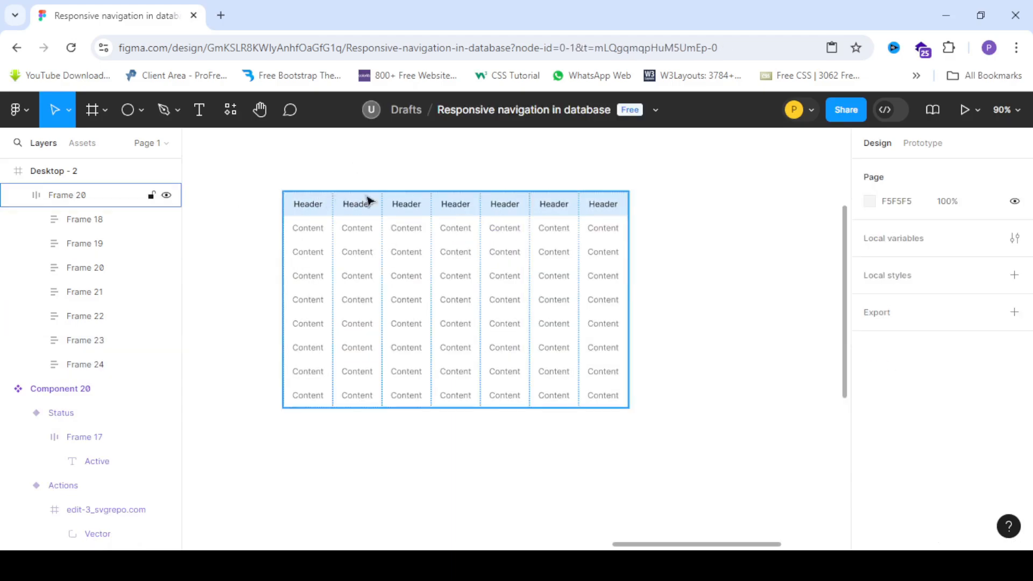
- Set the first column's header text to "User ID", following the Responsive Table in Desktop - 1
scroll(491, 197, "down", 10)
scroll(301, 190, "up", 10)
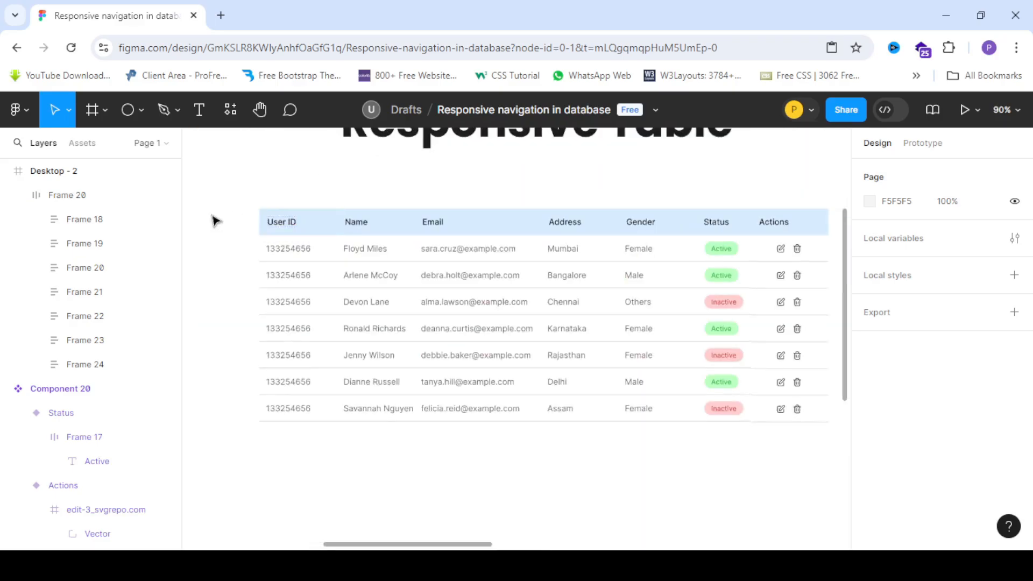
scroll(247, 224, "down", 4)
scroll(249, 226, "up", 6)
scroll(210, 212, "down", 8)
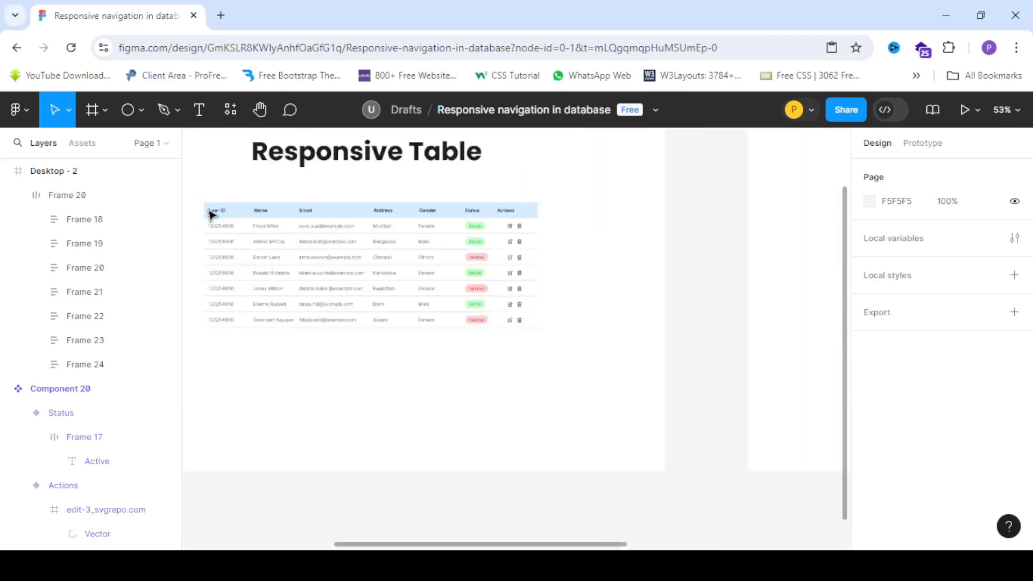
scroll(526, 225, "up", 3)
scroll(525, 223, "up", 4)
double_click(401, 169, "ctrl")
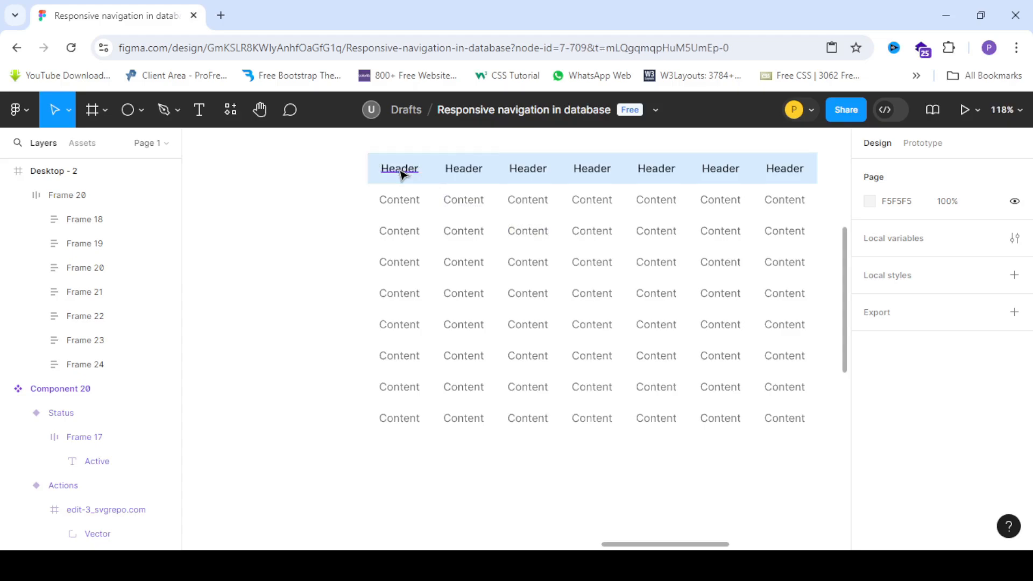
type("User")
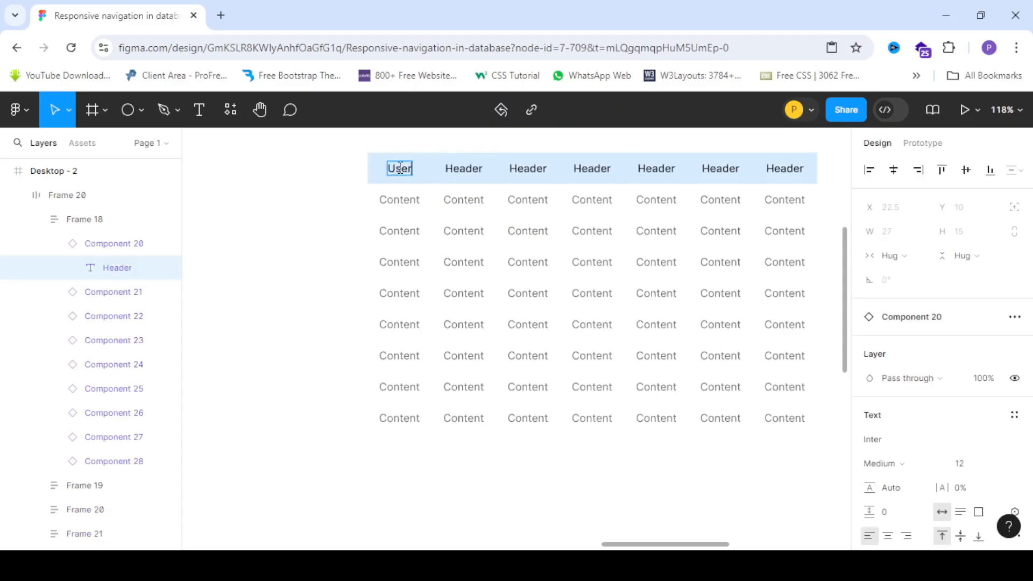
type(" ID")
- Set the second column's header text to "Name"
double_click(464, 169, "ctrl")
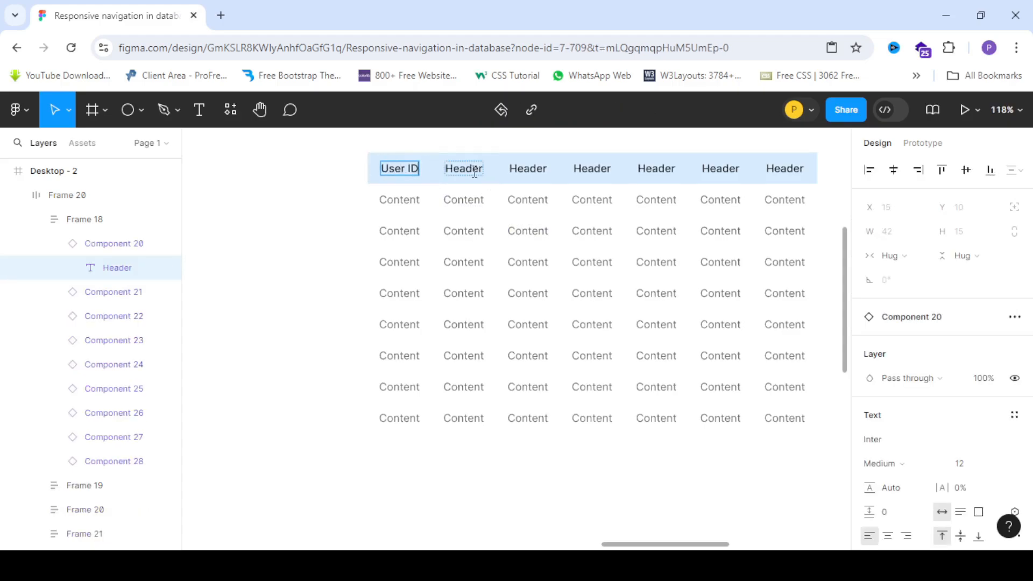
type("Nname")
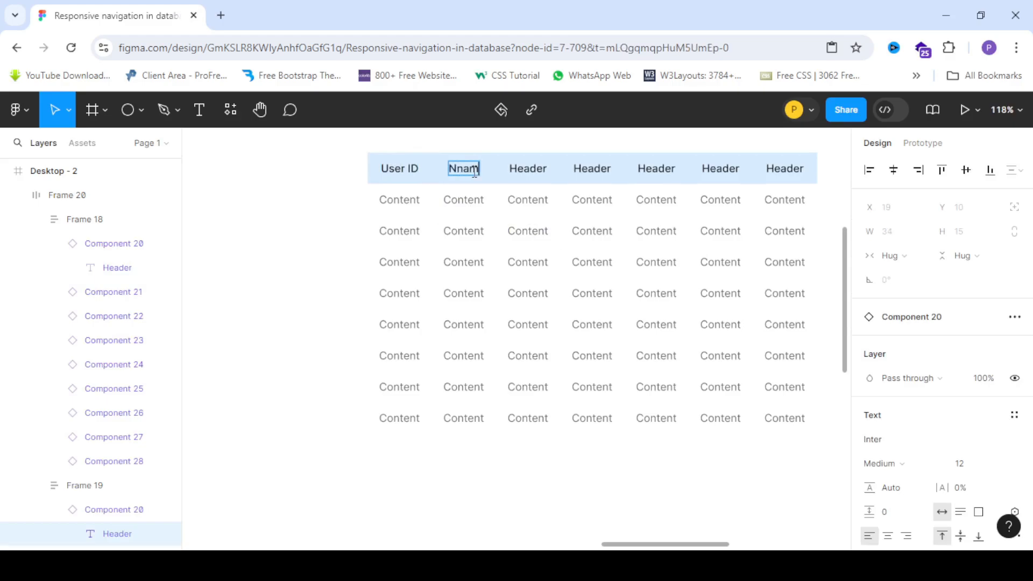
key("BackSpace")
key("BackSpace")
key("BackSpace")
key("BackSpace")
type("ame")
key("Escape")
- Set the third column's header text to "Email" and the fourth column's to "Address"
double_click(532, 171)
type("Email")
double_click(592, 168)
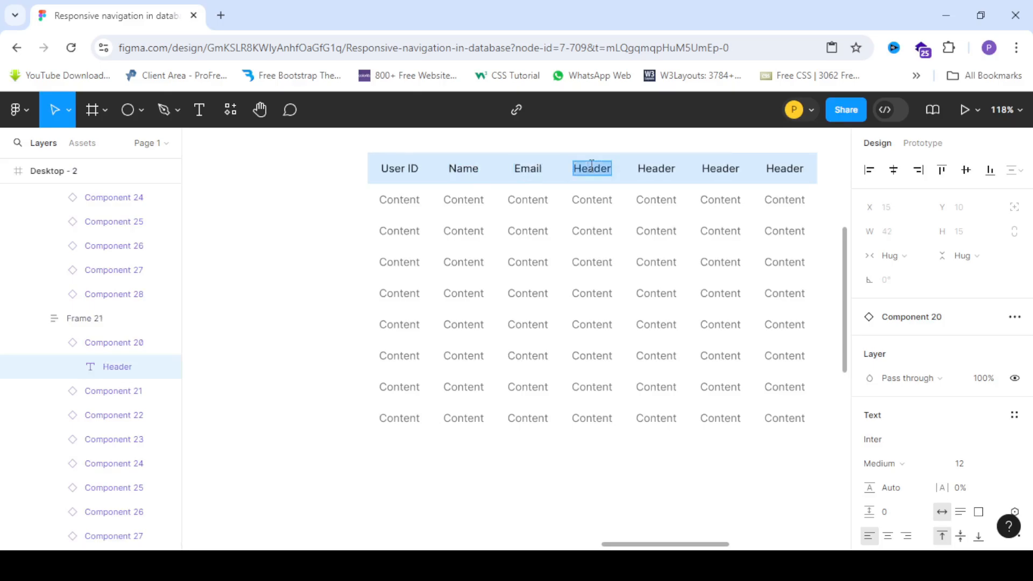
type("Address")
key("Escape")
- Check the header order in the reference table and set the fifth column's header text to "Gender"
scroll(646, 163, "down", 10)
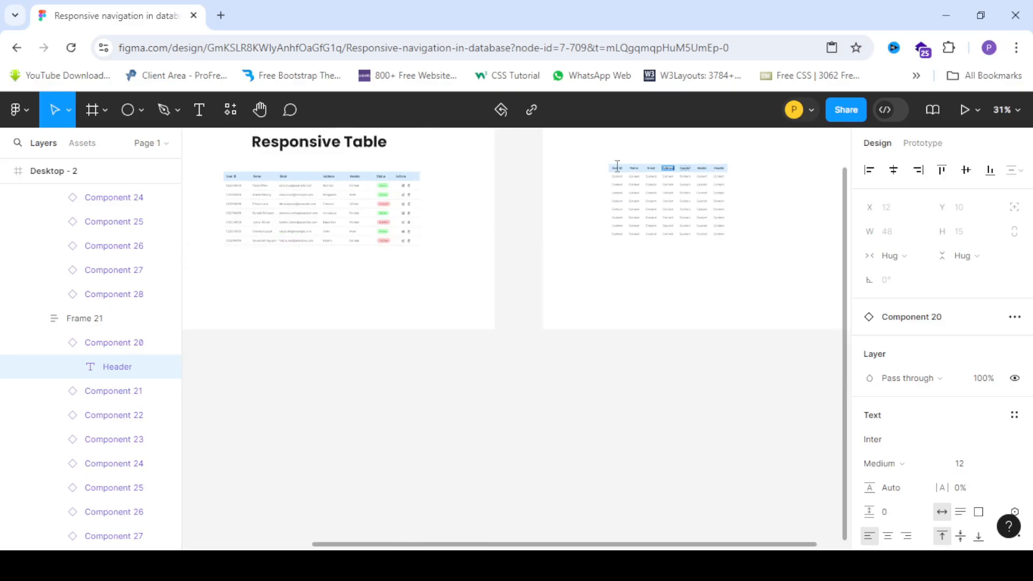
scroll(331, 179, "up", 5)
scroll(334, 177, "down", 6)
scroll(610, 169, "up", 3)
scroll(611, 170, "up", 4)
double_click(585, 191)
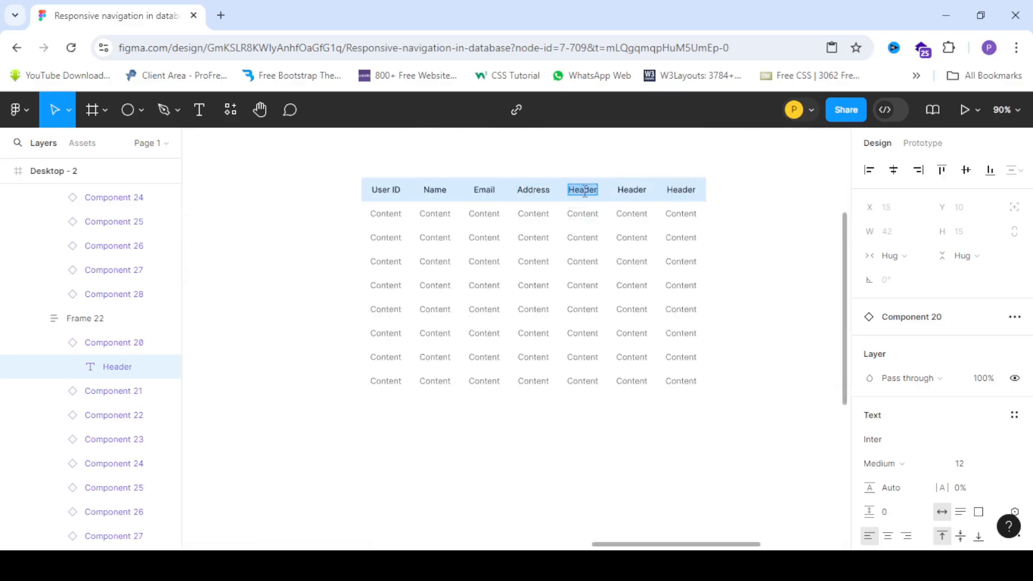
type("Gender")
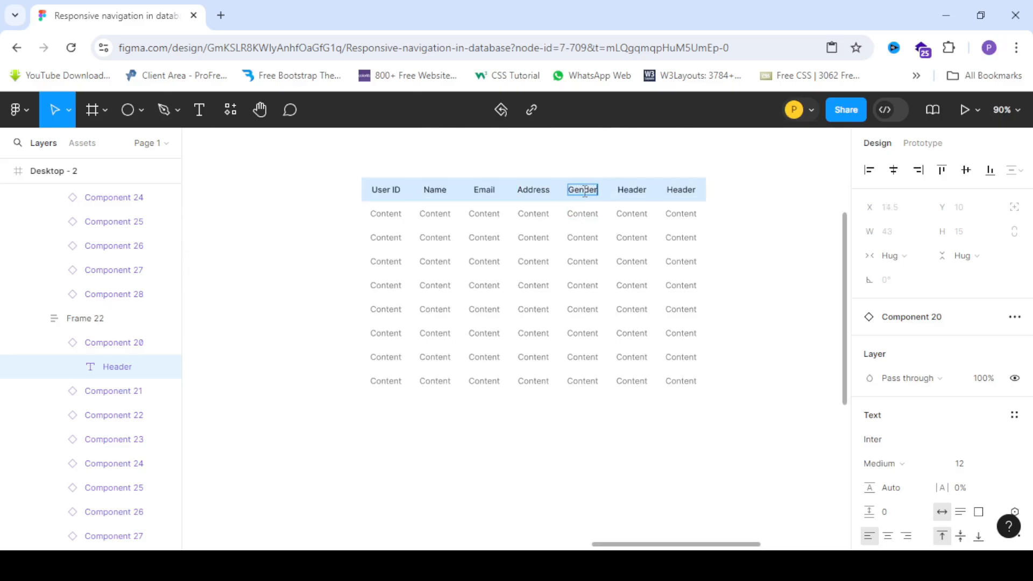
- Set the sixth column's header text to "Status" and the seventh column's to "Action"
scroll(634, 189, "up", 5)
double_click(633, 189)
type("Stat")
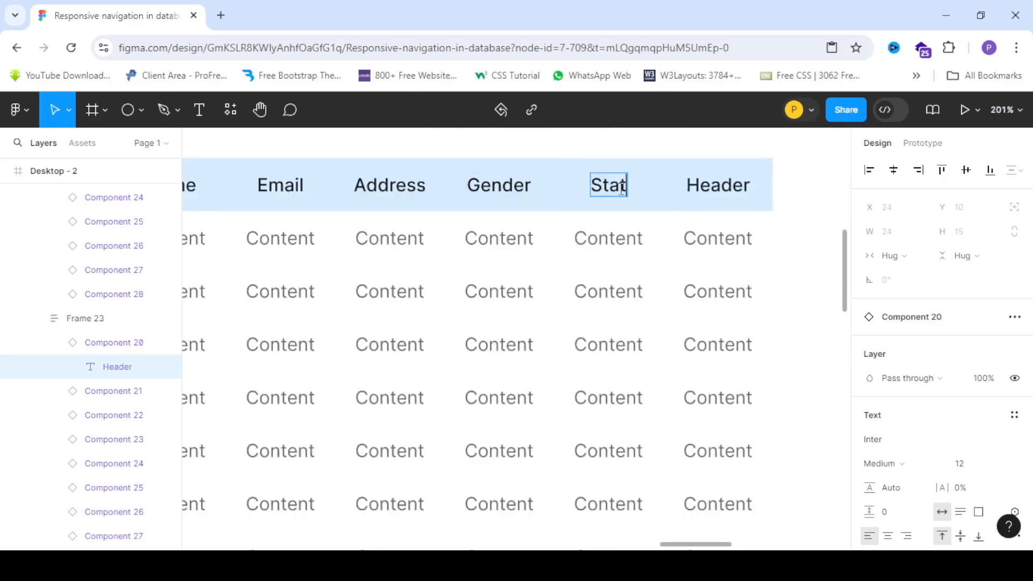
type("us")
double_click(723, 193)
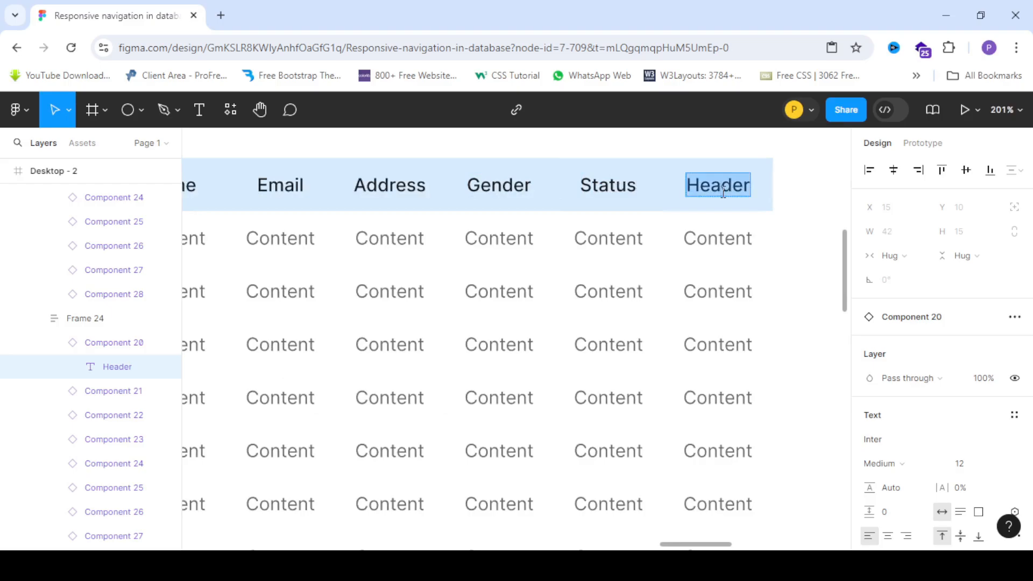
type("Action")
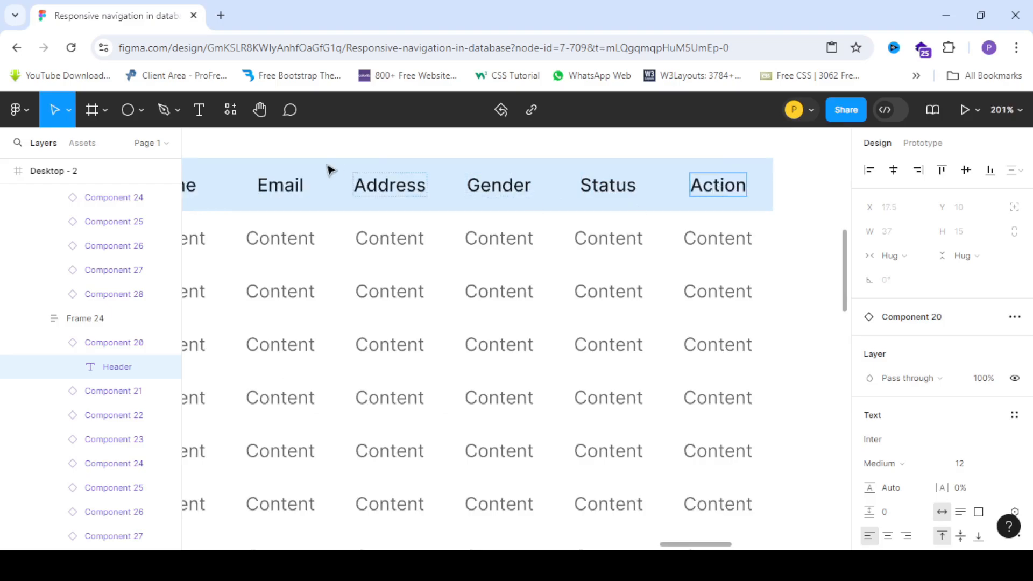
scroll(327, 166, "down", 3)
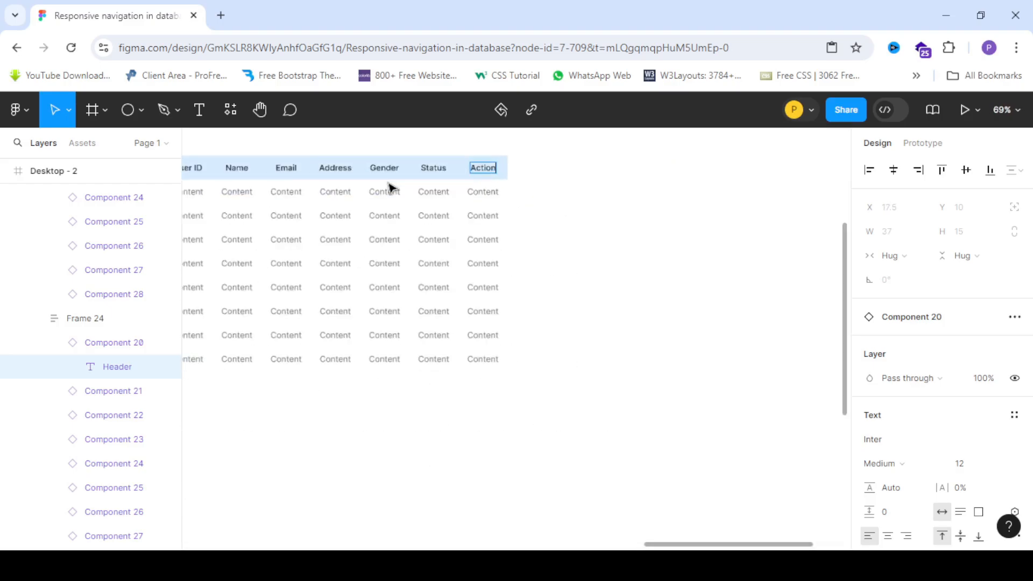
left_click(610, 211)
- Switch the eight content cells under the Action header to the Actions variant of Component 20
scroll(464, 202, "up", 2)
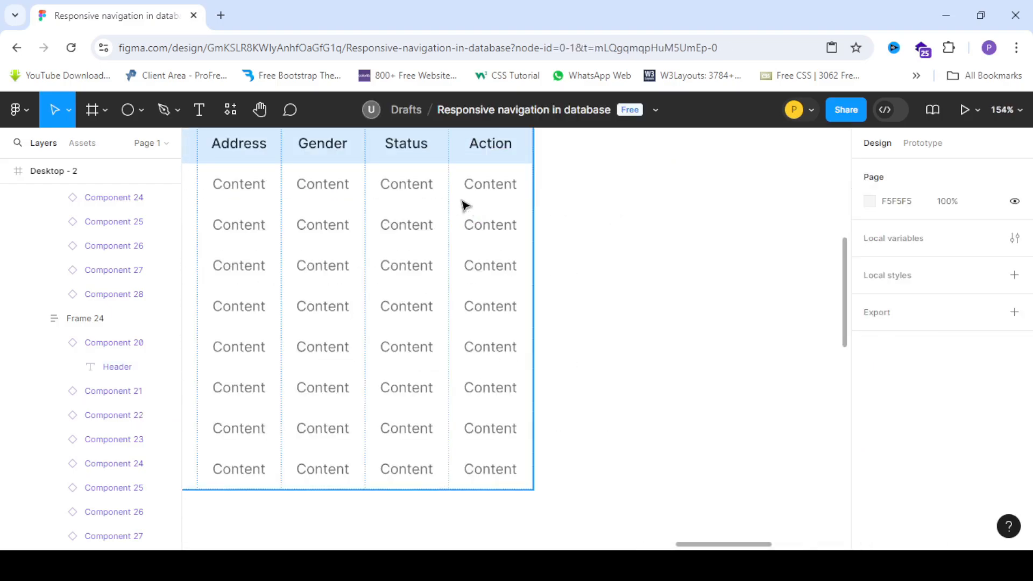
left_click(516, 199)
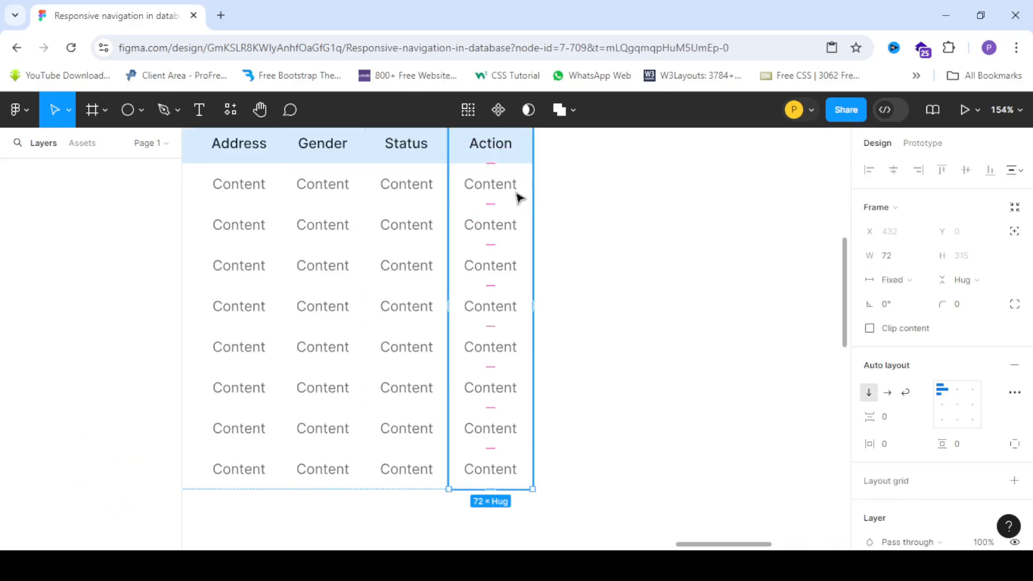
left_click(497, 195)
left_click(505, 225, "shift")
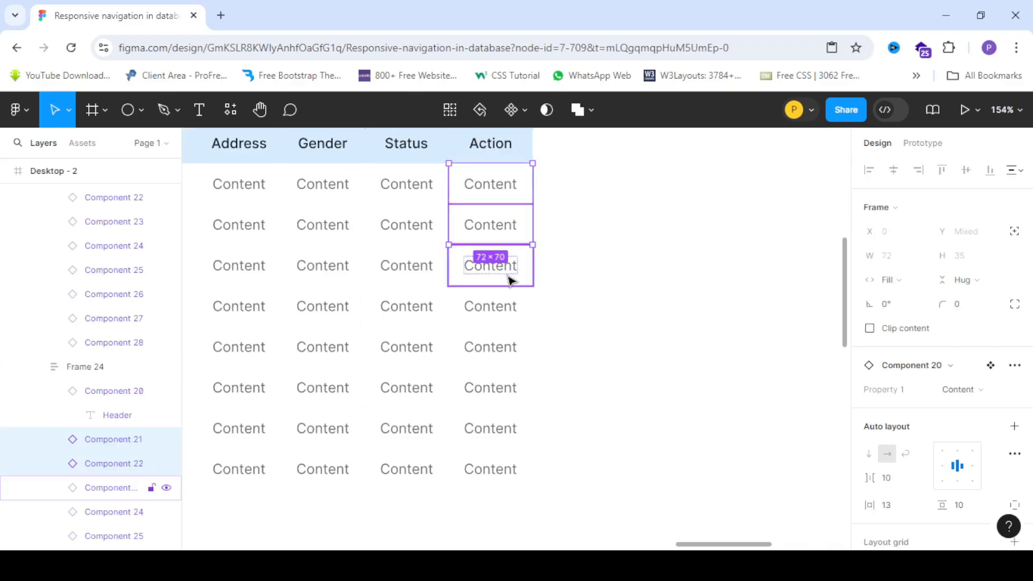
left_click(509, 270, "shift")
left_click(511, 318, "shift")
left_click(515, 353, "shift")
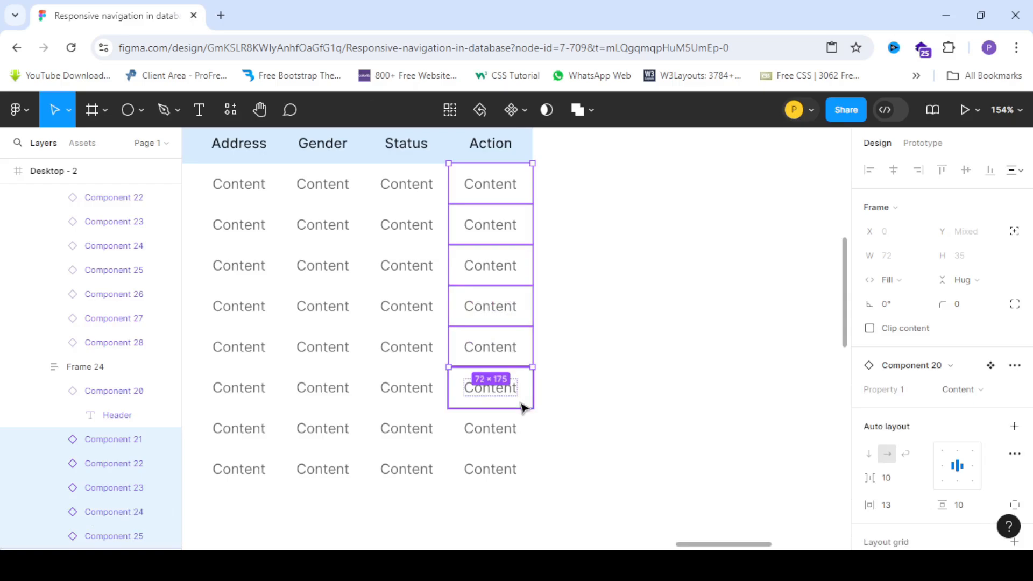
left_click(525, 401, "shift")
left_click(525, 437, "shift")
left_click(525, 464, "shift")
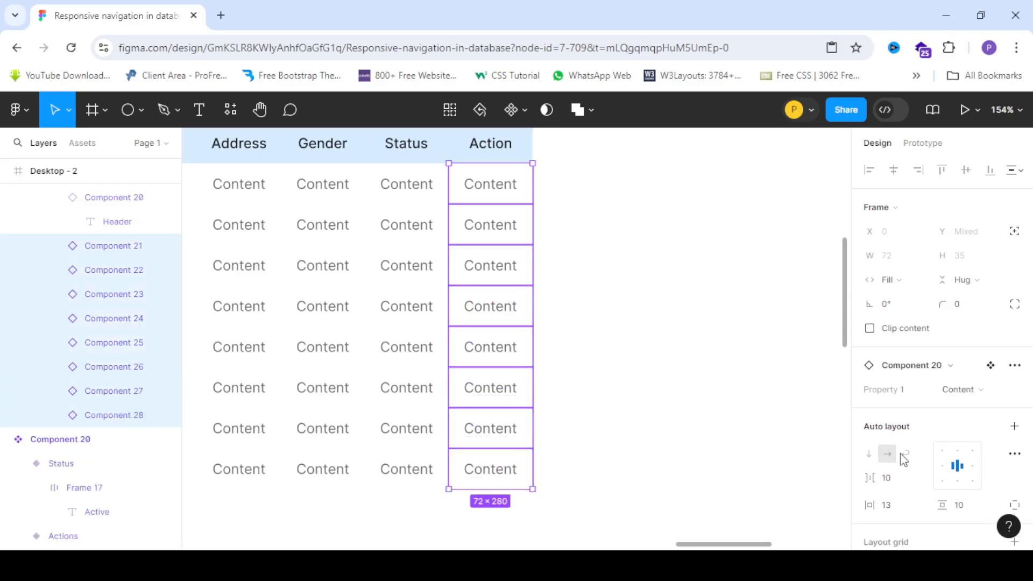
left_click(970, 395)
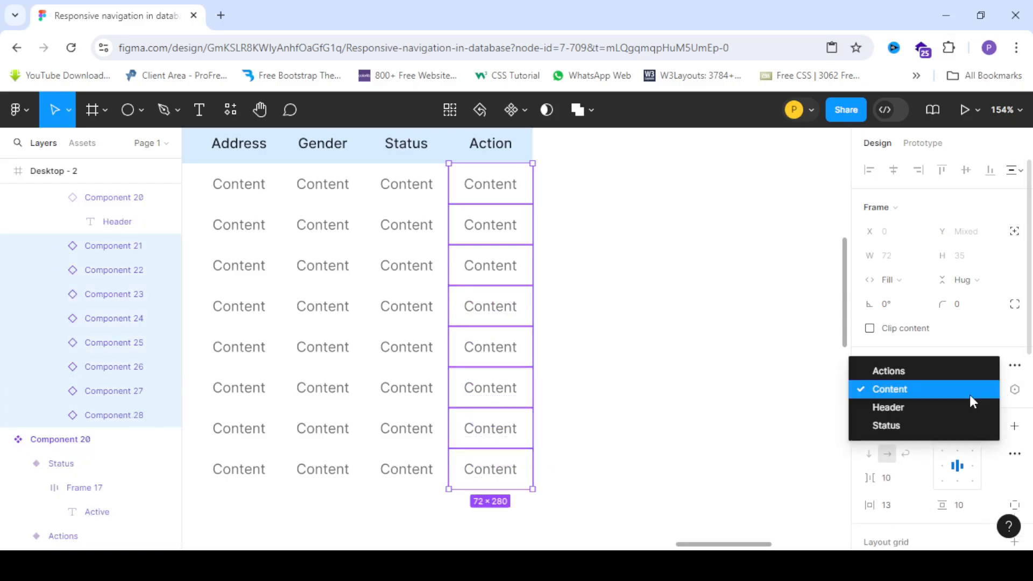
left_click(883, 371)
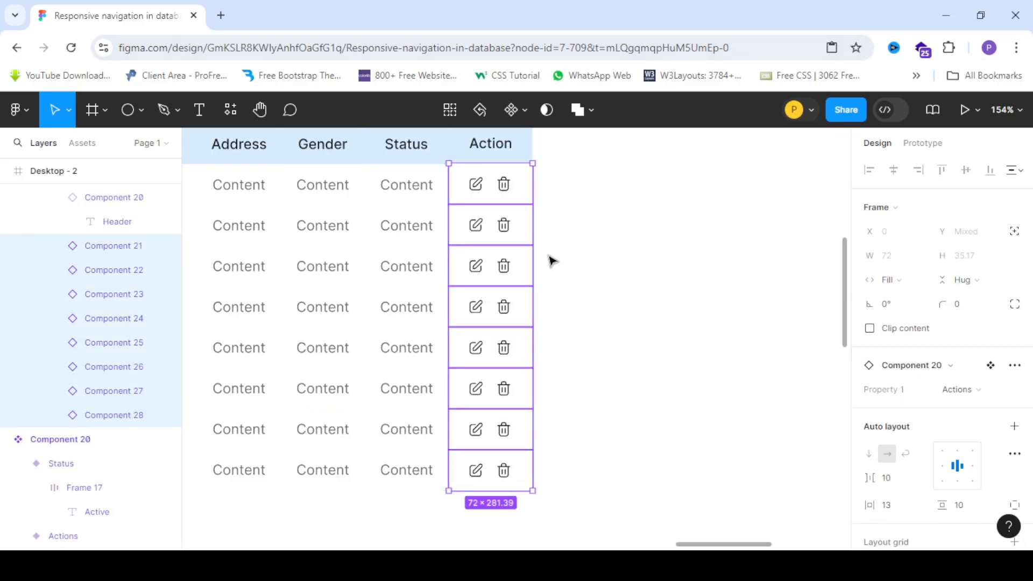
- Switch the eight content cells under the Status header to the Status variant of Component 20
scroll(489, 186, "down", 3)
scroll(455, 210, "up", 2)
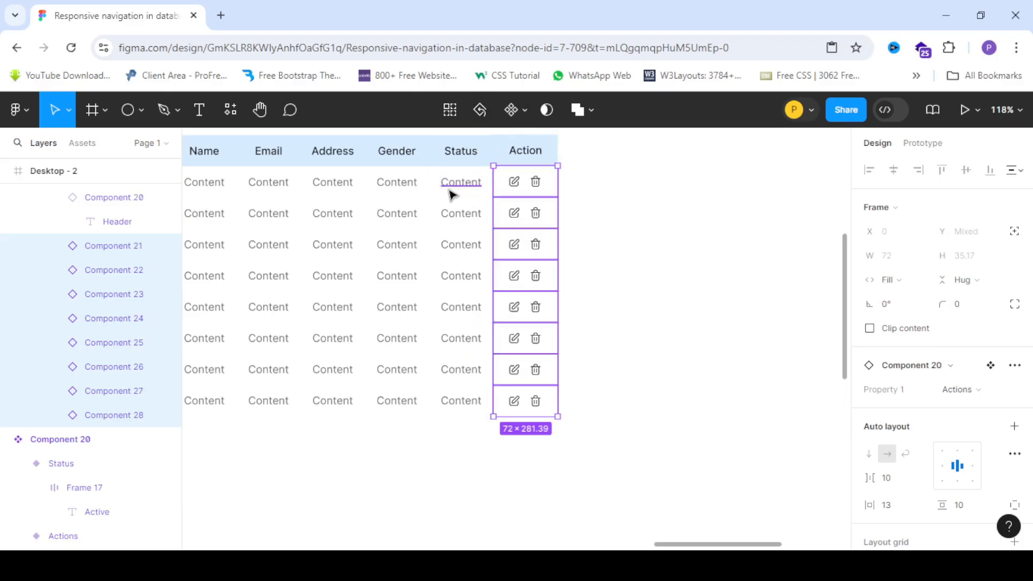
left_click(473, 196)
left_click(474, 196)
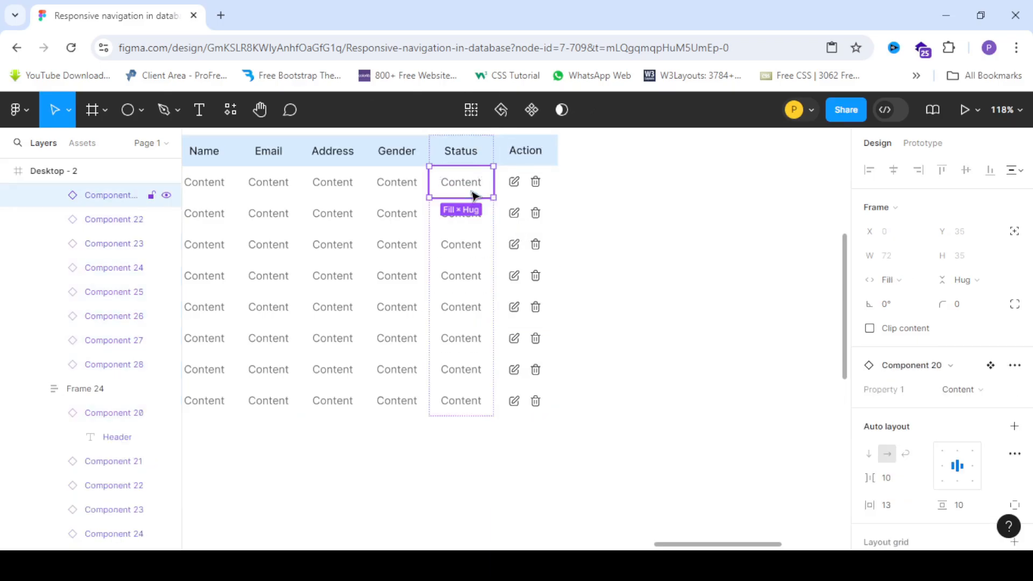
scroll(471, 210, "down", 3)
scroll(461, 211, "up", 5)
left_click(462, 215, "shift")
left_click(478, 276, "shift")
left_click(482, 265, "shift")
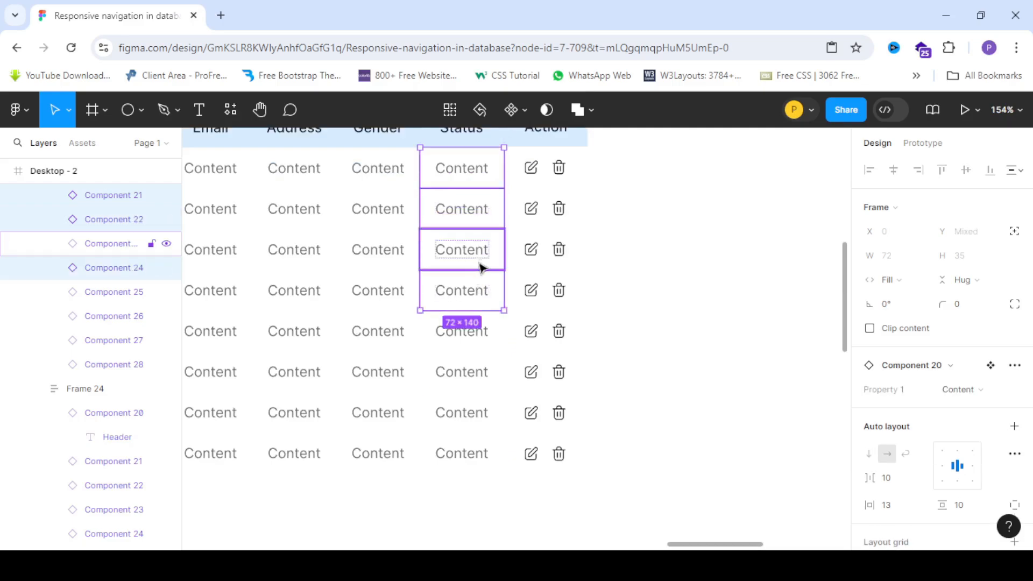
left_click(483, 336, "shift")
left_click(491, 386, "shift")
left_click(491, 420, "shift")
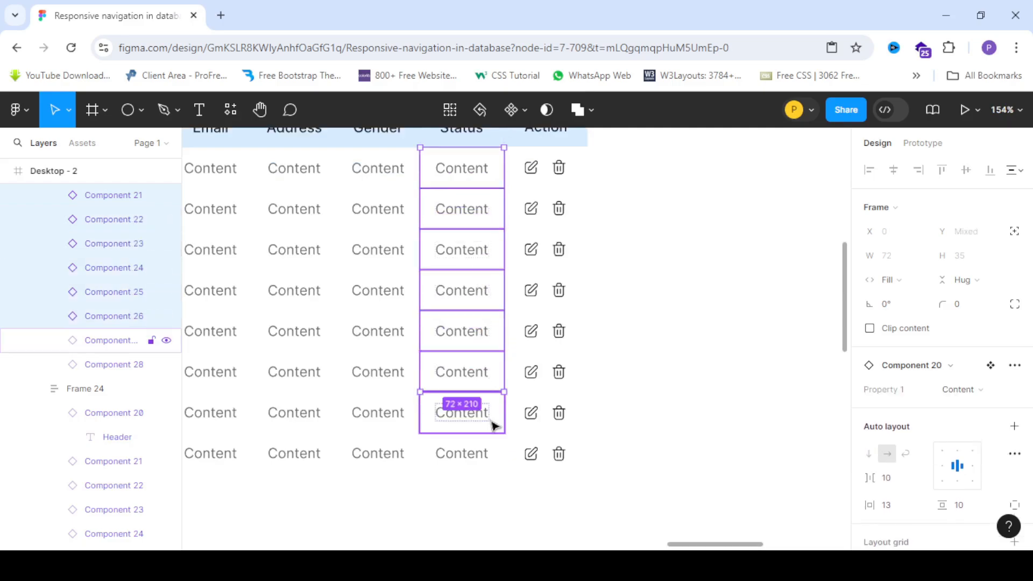
left_click(490, 452, "shift")
left_click(954, 390)
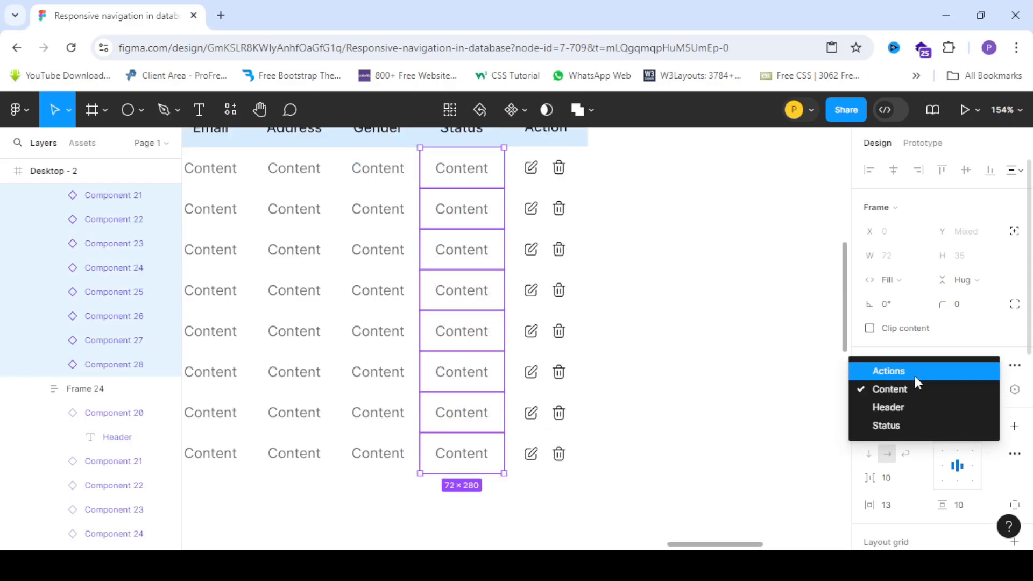
left_click(902, 427)
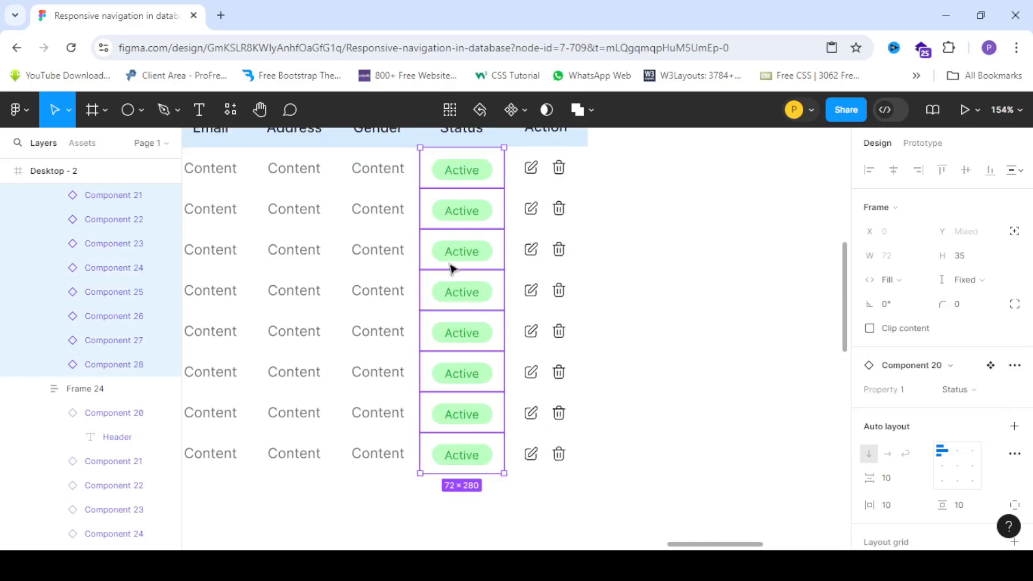
- Examine the status badges and action icons in the table up close and in the overall layout
scroll(473, 205, "down", 5)
scroll(473, 206, "up", 4)
scroll(496, 209, "up", 4)
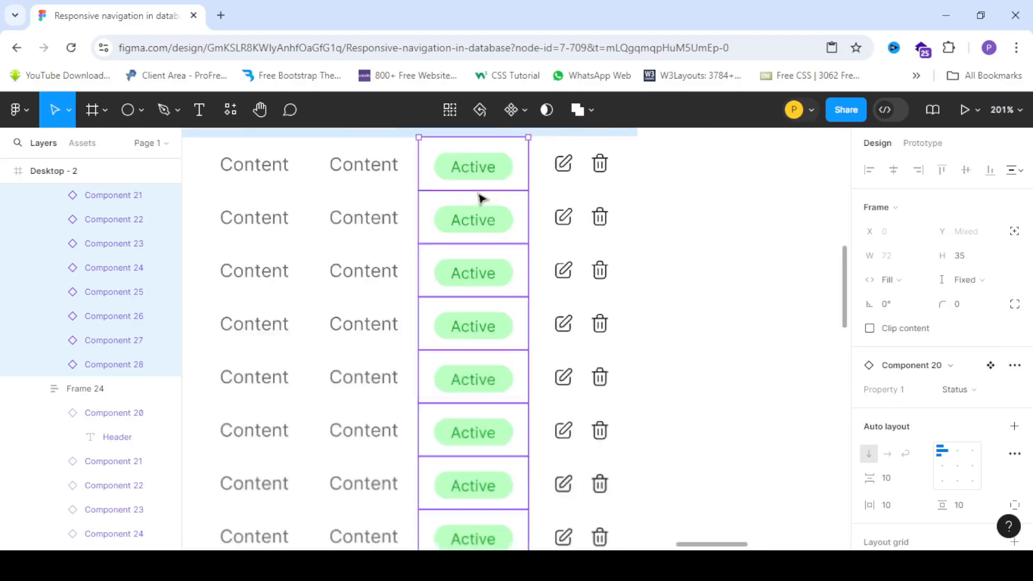
scroll(456, 177, "down", 4)
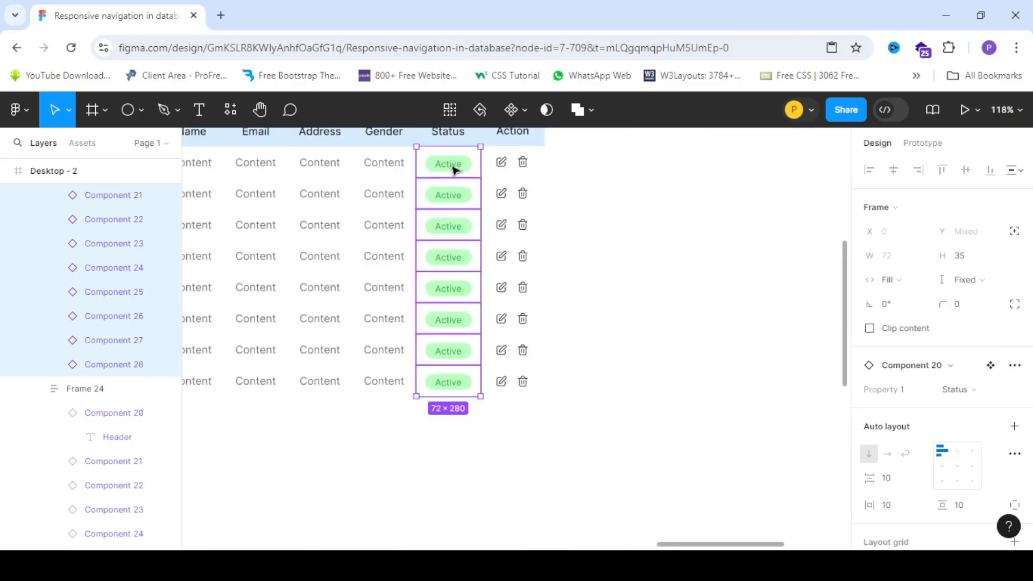
scroll(455, 170, "up", 4)
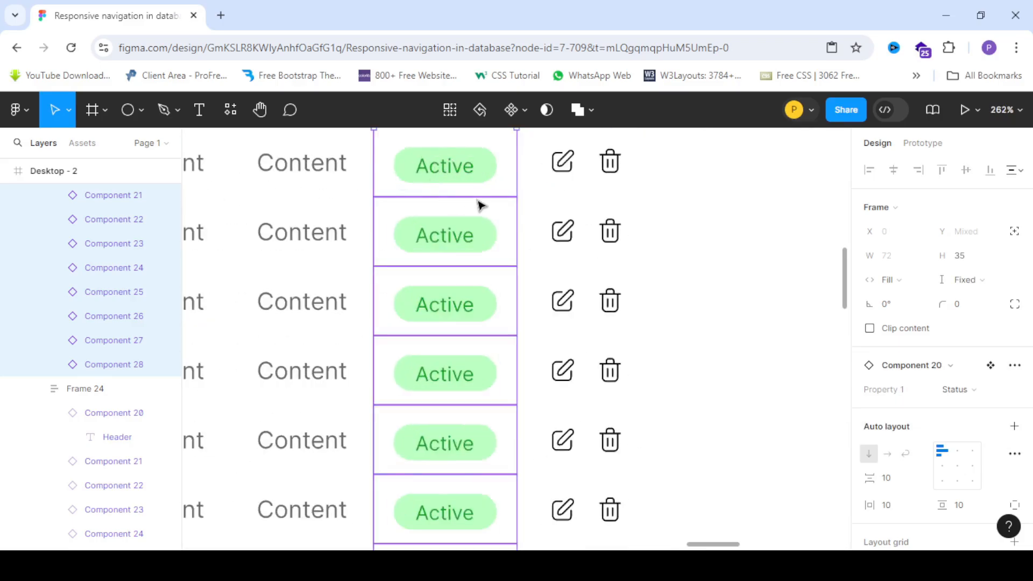
scroll(605, 161, "down", 8)
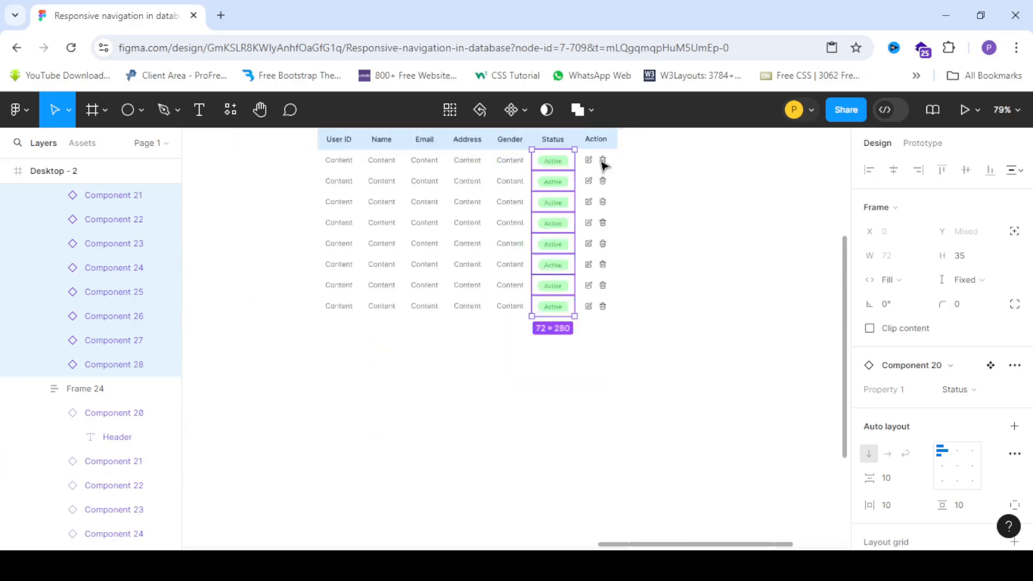
scroll(592, 189, "up", 3)
scroll(620, 317, "up", 6)
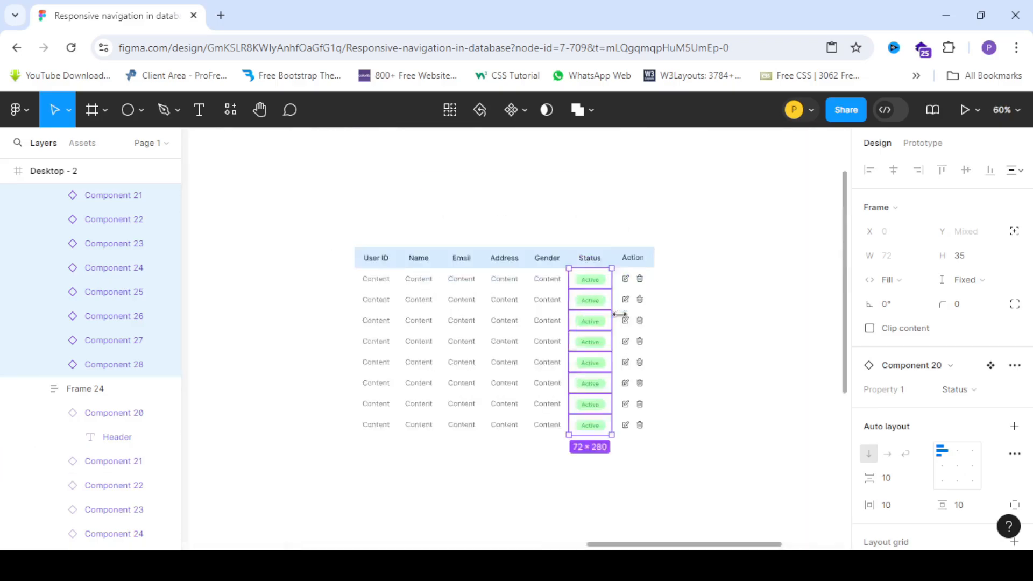
scroll(592, 145, "down", 10)
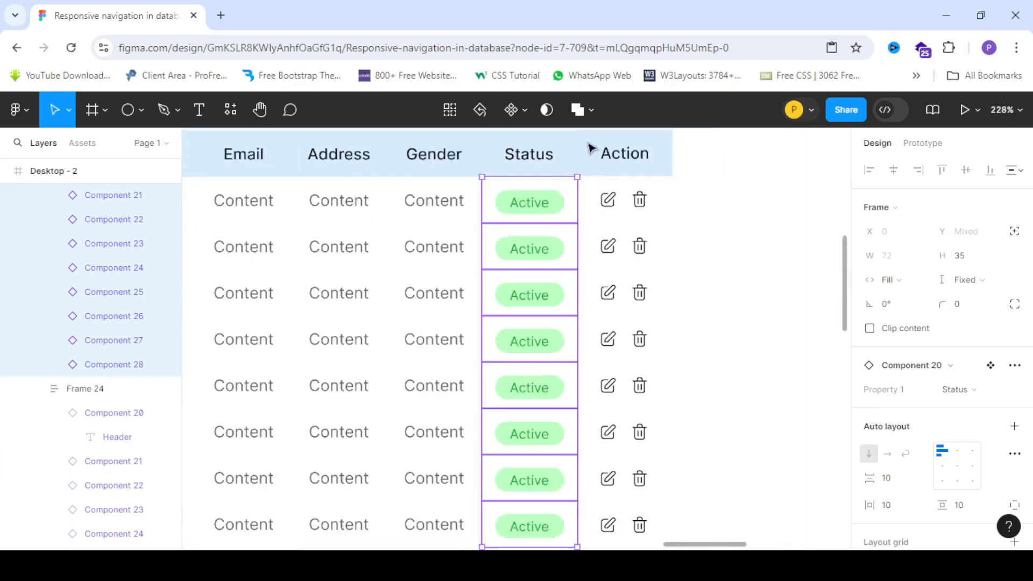
- Delete the Component 12 set holding the Active and Inactive badge variants
scroll(480, 295, "up", 10)
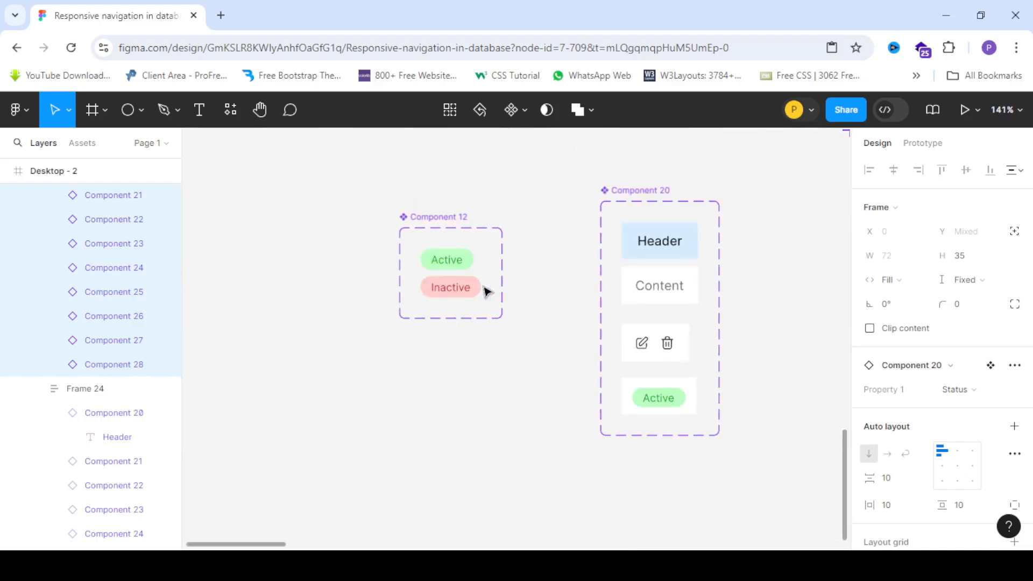
left_click(424, 225)
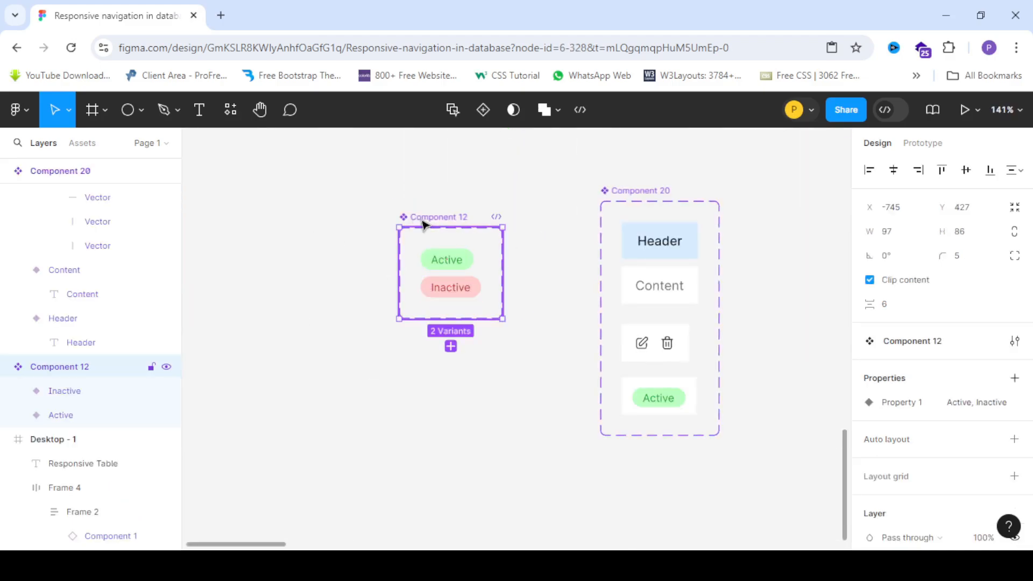
key("Delete")
- Duplicate the Active badge from Component 20's Status variant and place the copy on the empty canvas beside the component set
left_click(662, 405)
left_click_drag(665, 405, 662, 435)
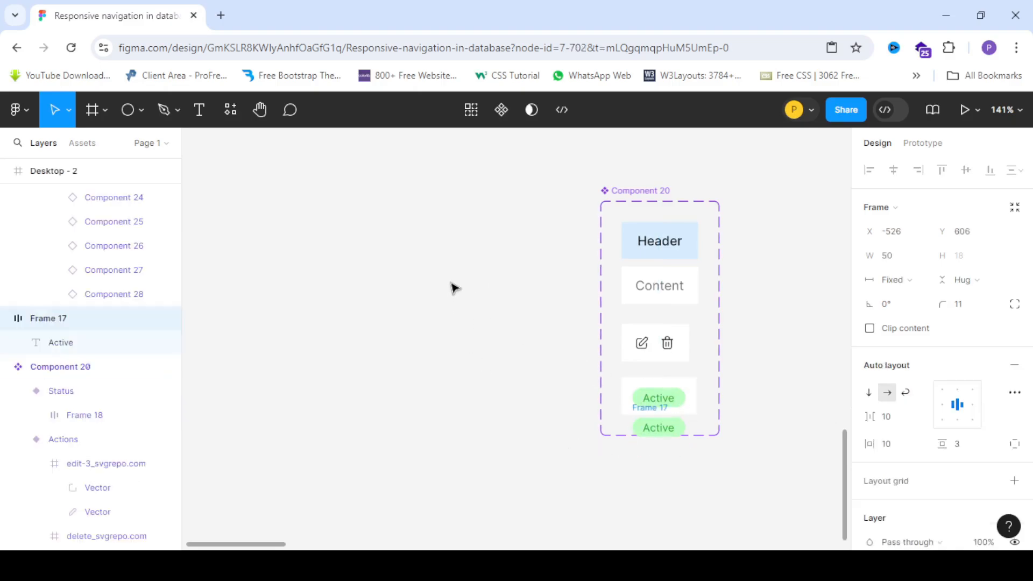
left_click_drag(624, 407, 413, 266)
- Duplicate the standalone Active badge directly below itself and change the copy's text to "Inactive"
scroll(409, 272, "up", 5)
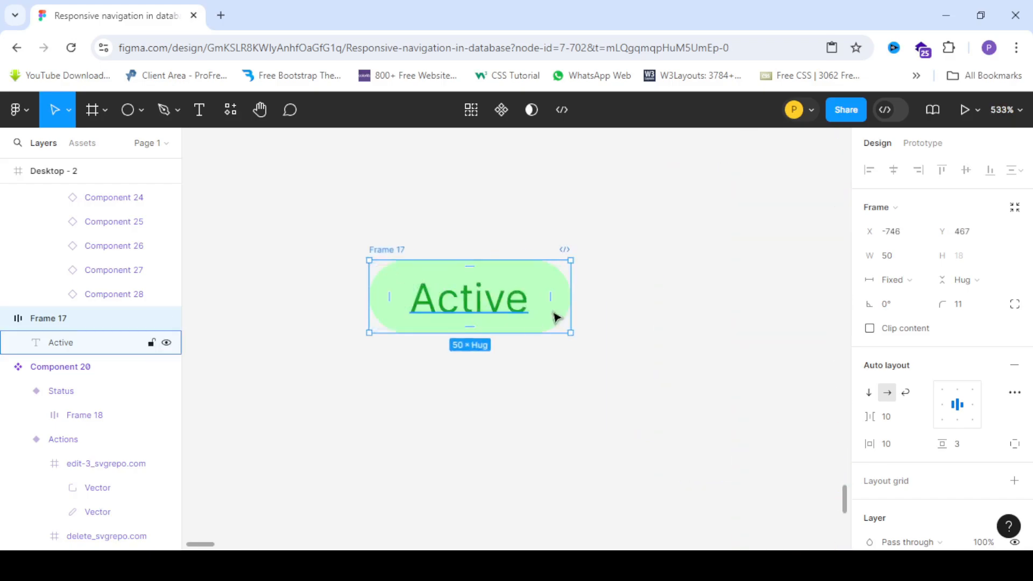
left_click(569, 365)
left_click(443, 301)
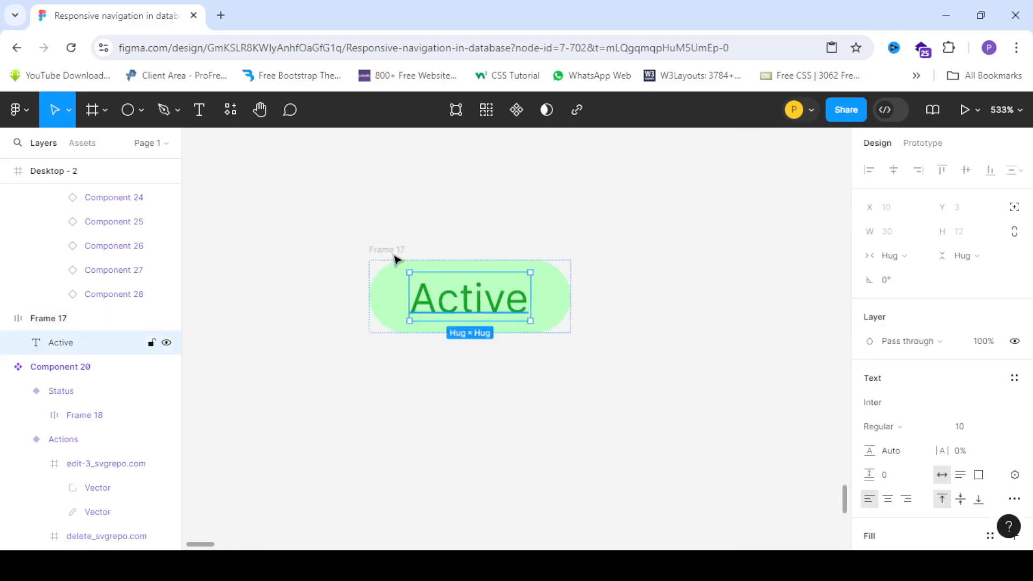
left_click(394, 253)
left_click_drag(454, 289, 479, 415)
double_click(479, 407)
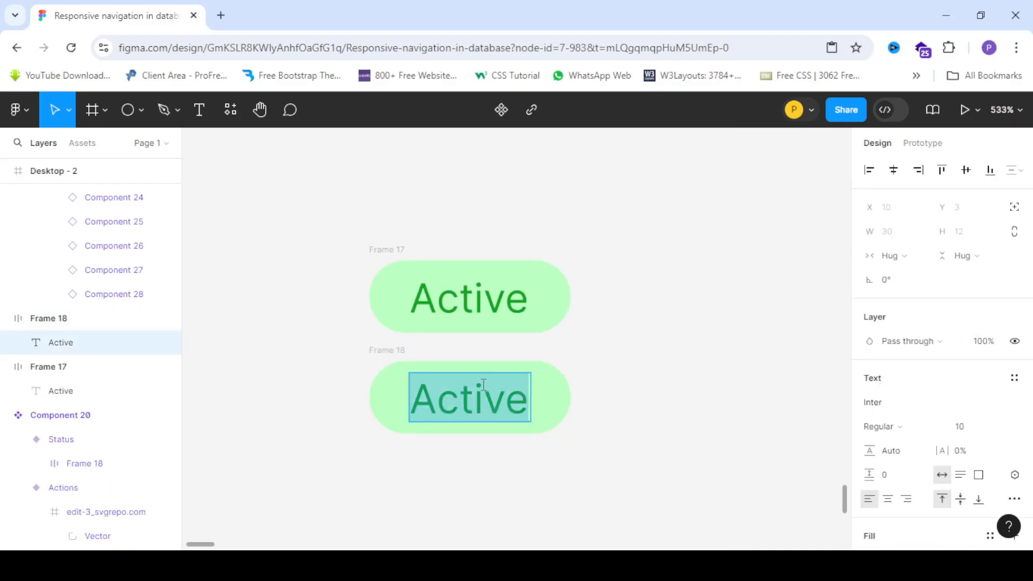
type("Inac")
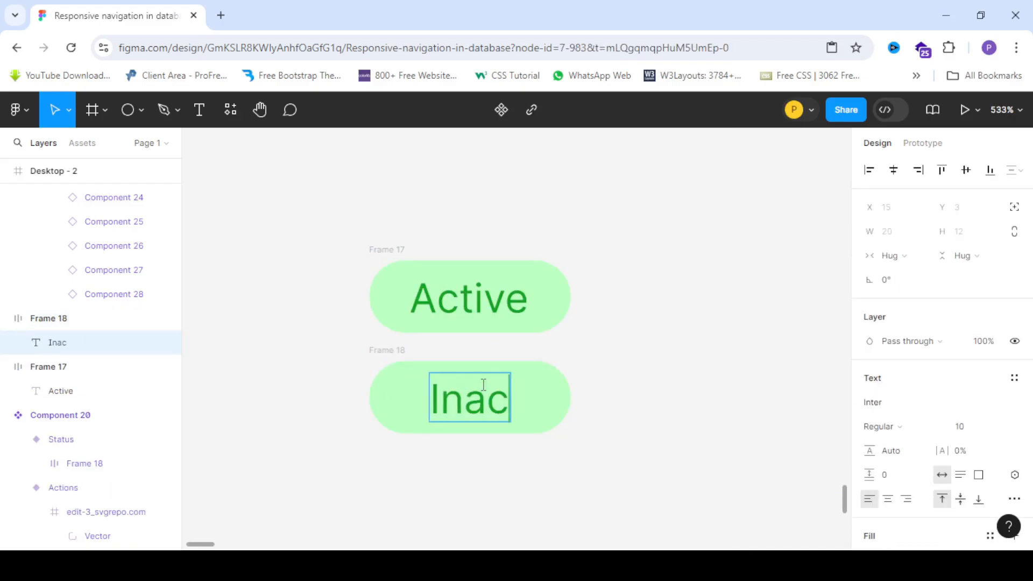
type("tive")
key("Escape")
left_click(615, 409)
- Try to reduce the Inactive badge's right padding to 8
left_click(393, 357)
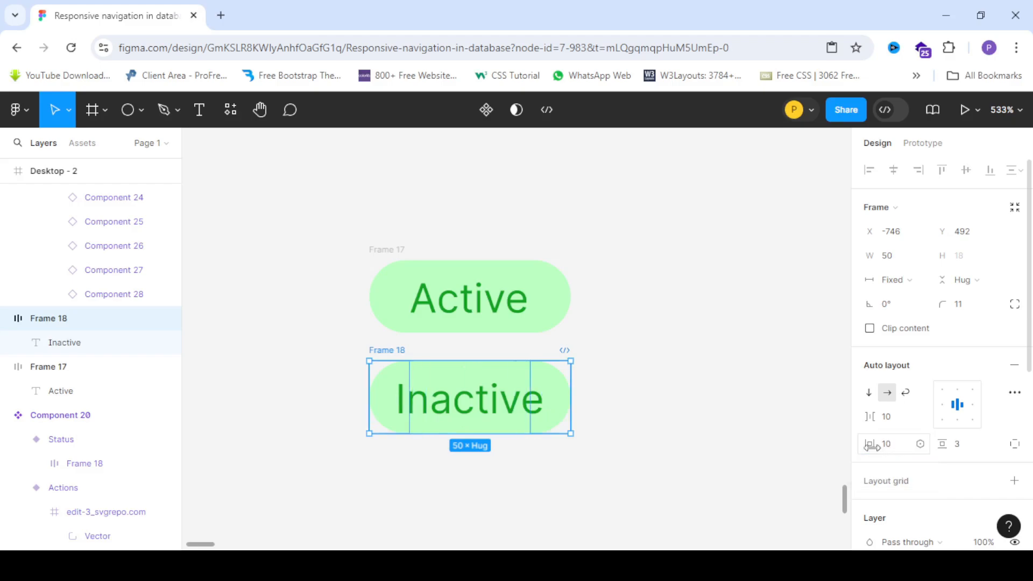
left_click(756, 417)
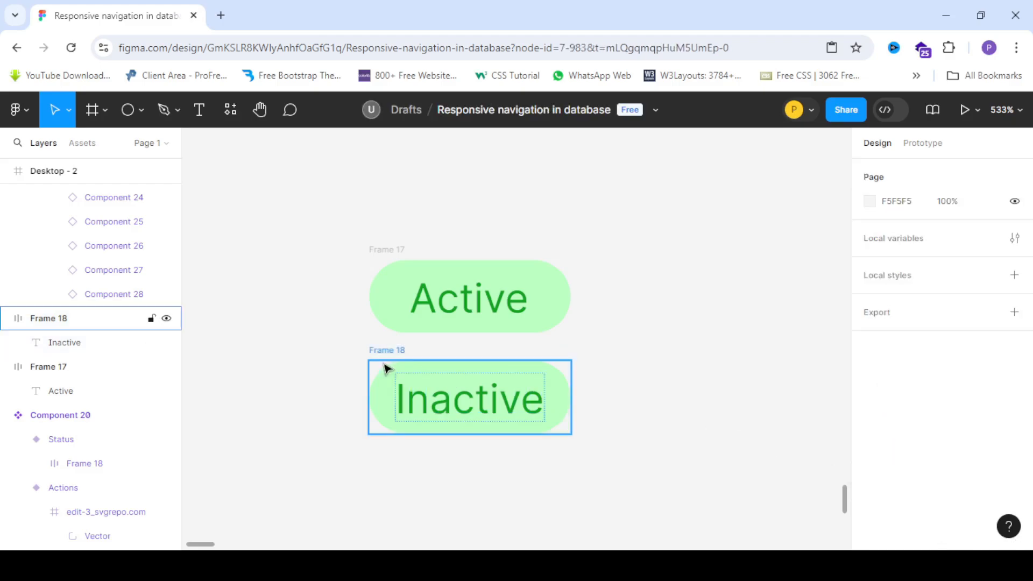
double_click(383, 353)
scroll(447, 401, "up", 5)
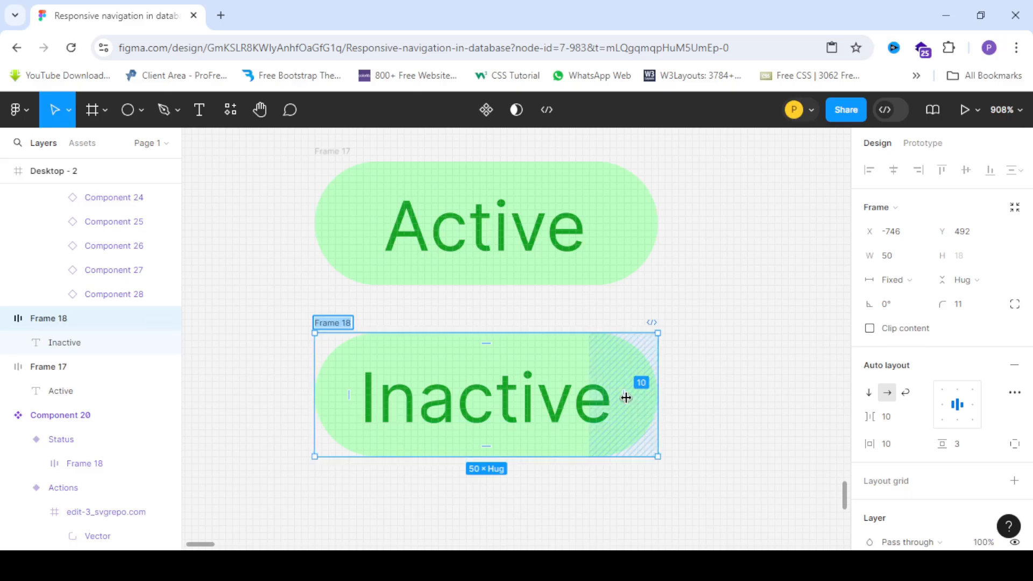
left_click_drag(628, 396, 639, 405)
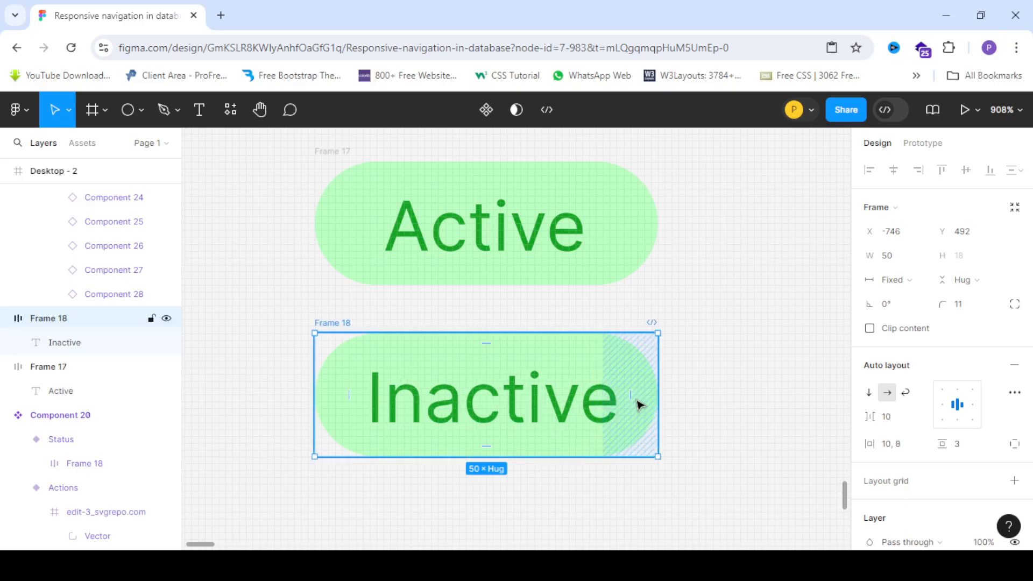
left_click(706, 417)
- Widen the Inactive badge to 57 by stretching its right edge
left_click(323, 322)
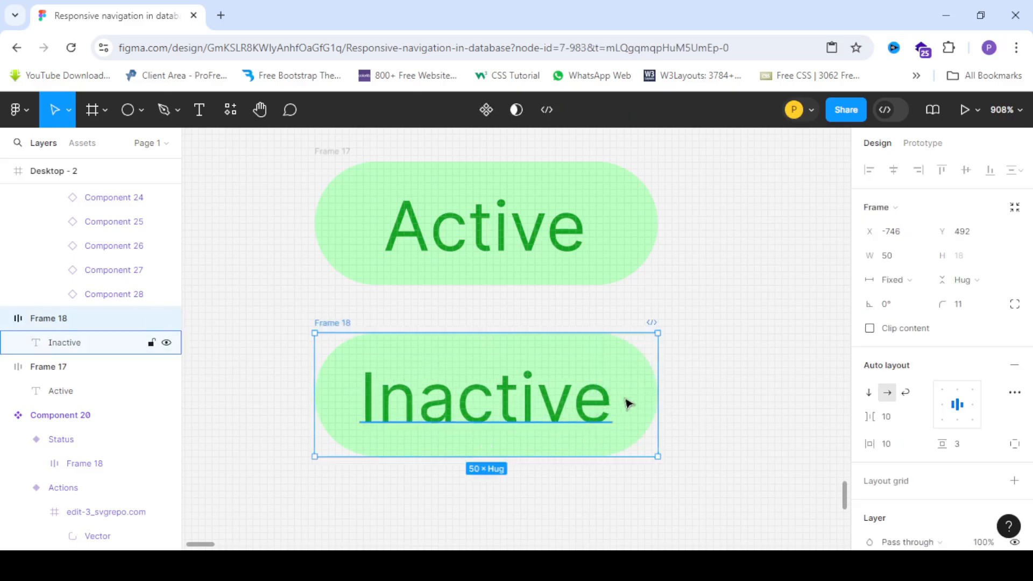
left_click_drag(662, 396, 706, 396)
scroll(358, 309, "down", 5)
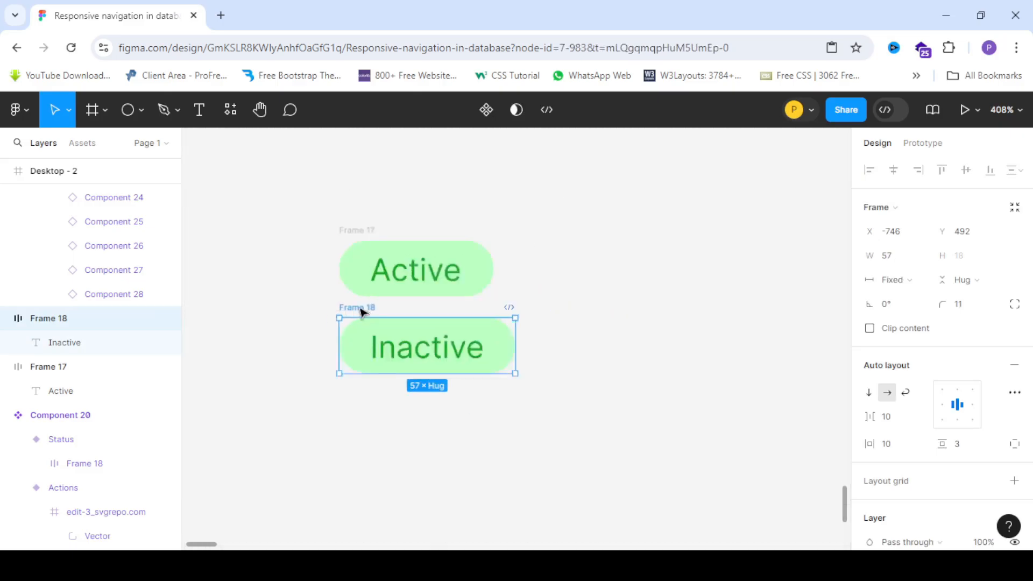
- Change the Inactive badge's text fill to dark red A41212
left_click(379, 369)
scroll(380, 369, "up", 3)
left_click(461, 350)
left_click(449, 347)
scroll(1004, 429, "down", 3)
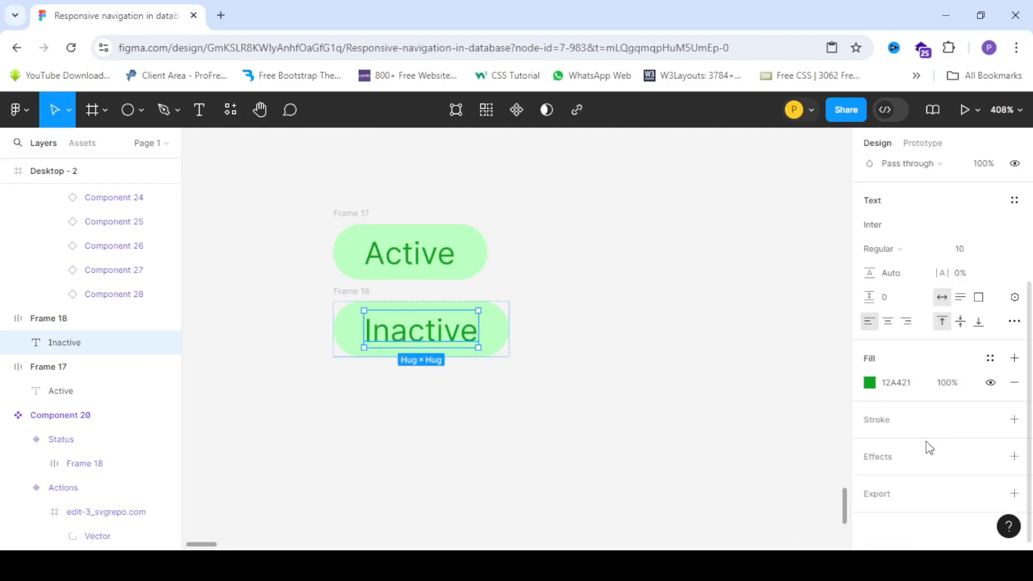
left_click(870, 383)
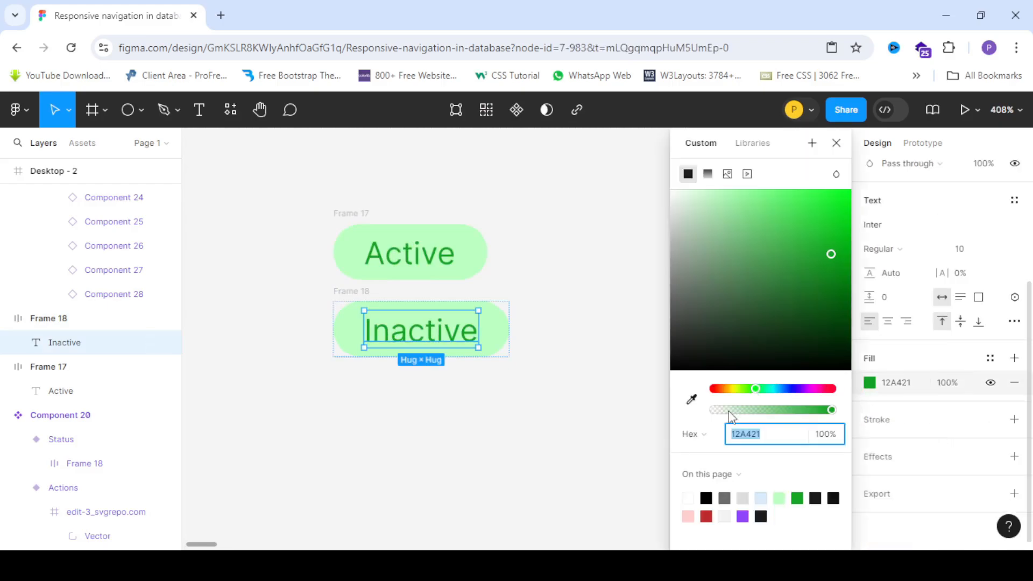
left_click_drag(726, 393, 683, 384)
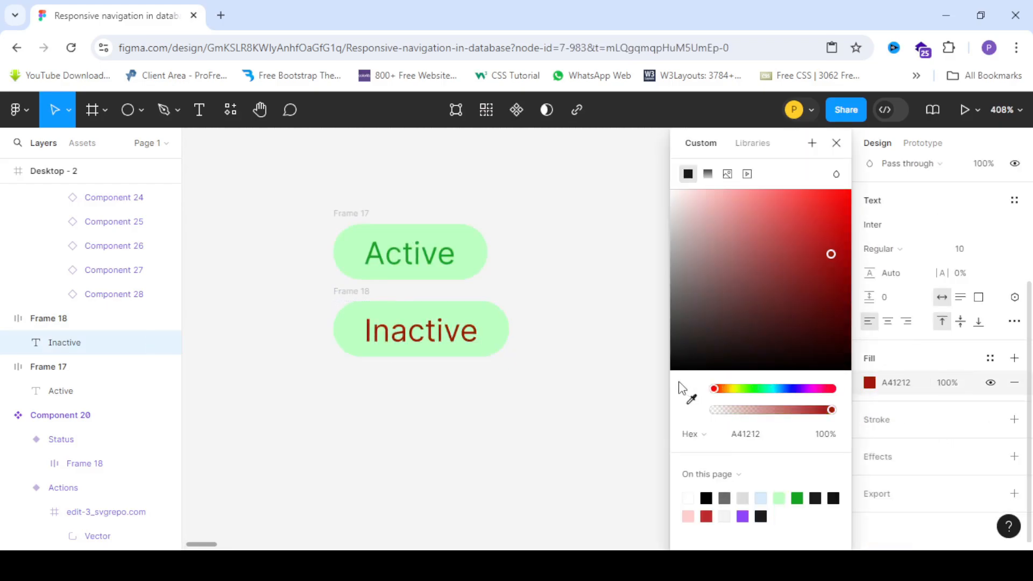
- Change the Inactive badge's text fill to EC1D1D and its background fill to light pink FFDCDC
left_click(830, 204)
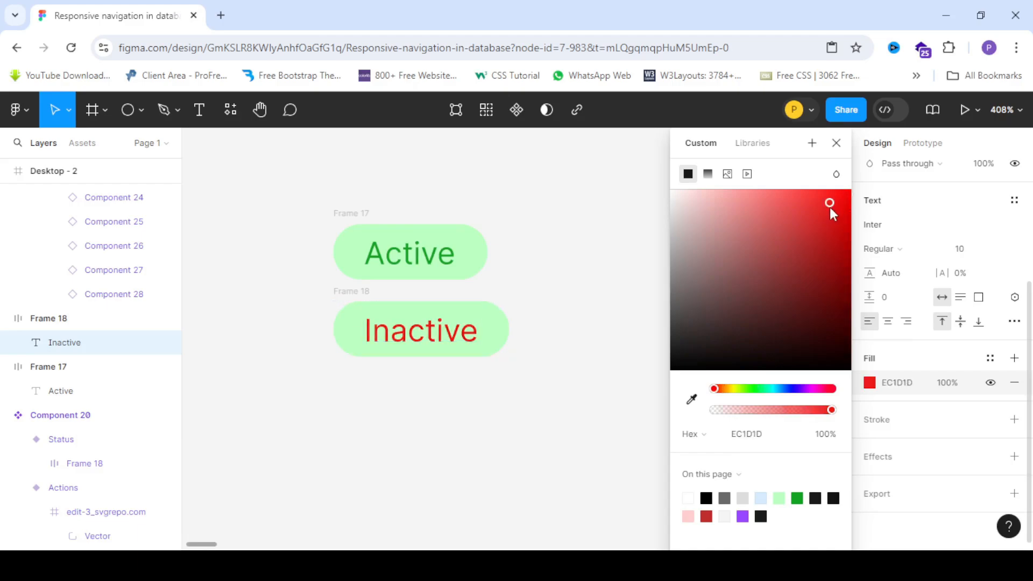
left_click(506, 341)
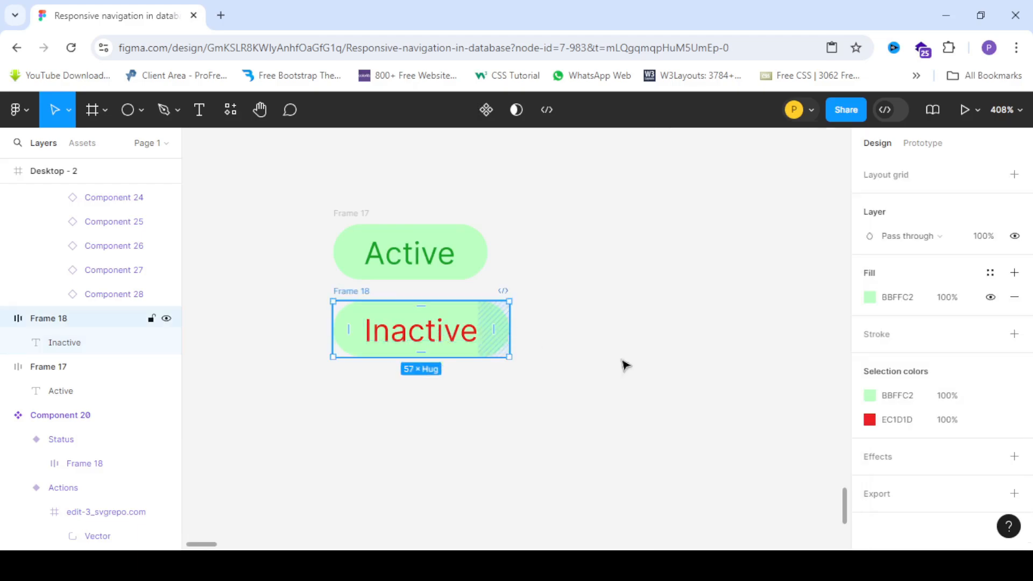
left_click(870, 297)
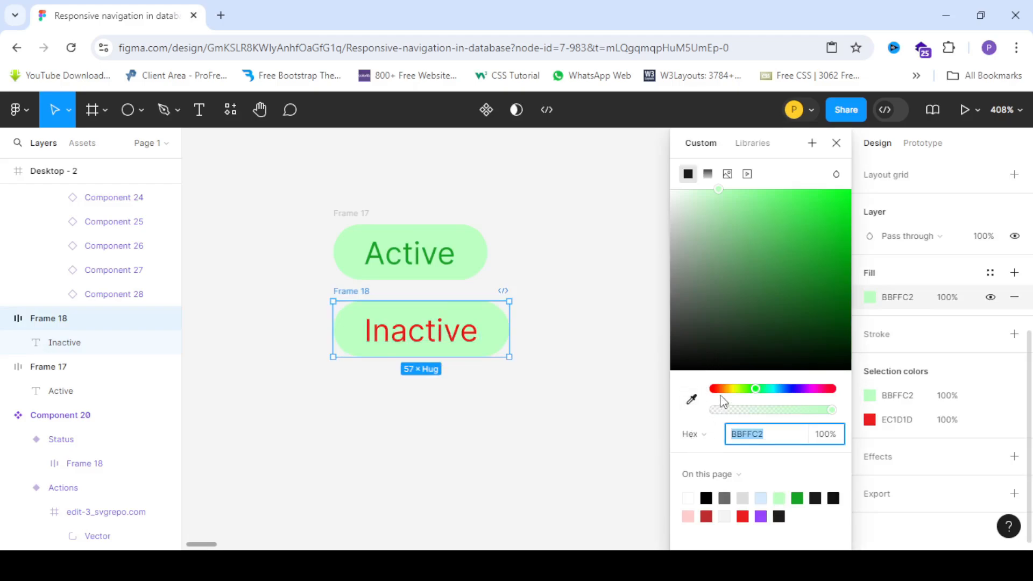
type("FFBBBB")
key("Return")
left_click_drag(714, 190, 696, 188)
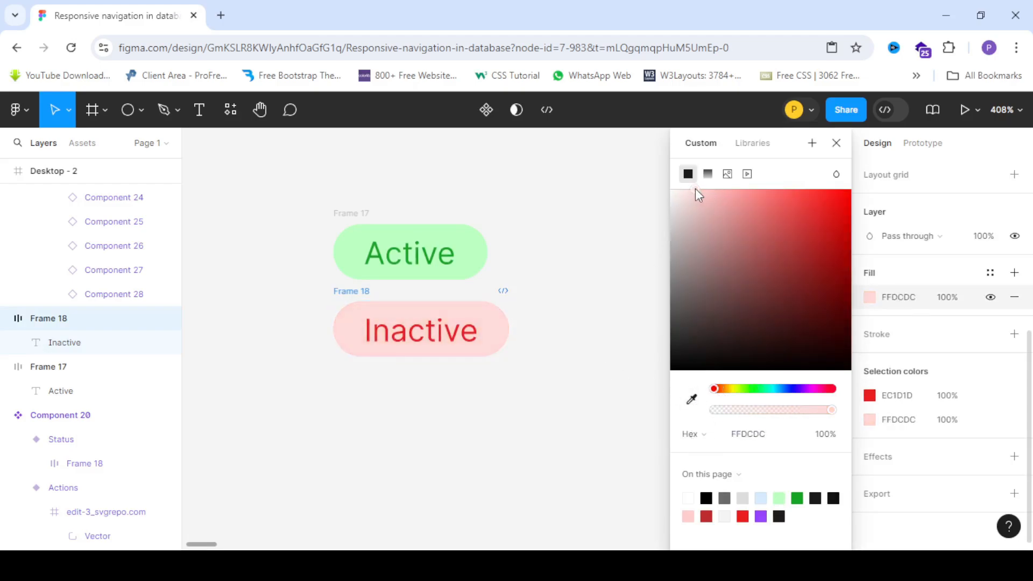
- Try to combine the Active and Inactive badge frames into a component set before naming them
scroll(339, 266, "down", 5)
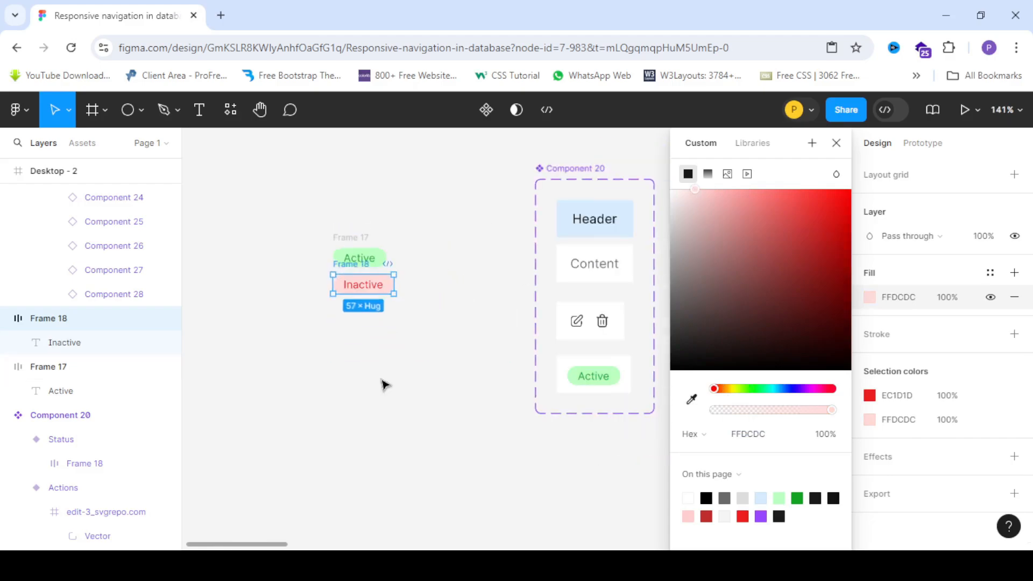
left_click(307, 183)
left_click_drag(289, 201, 434, 345)
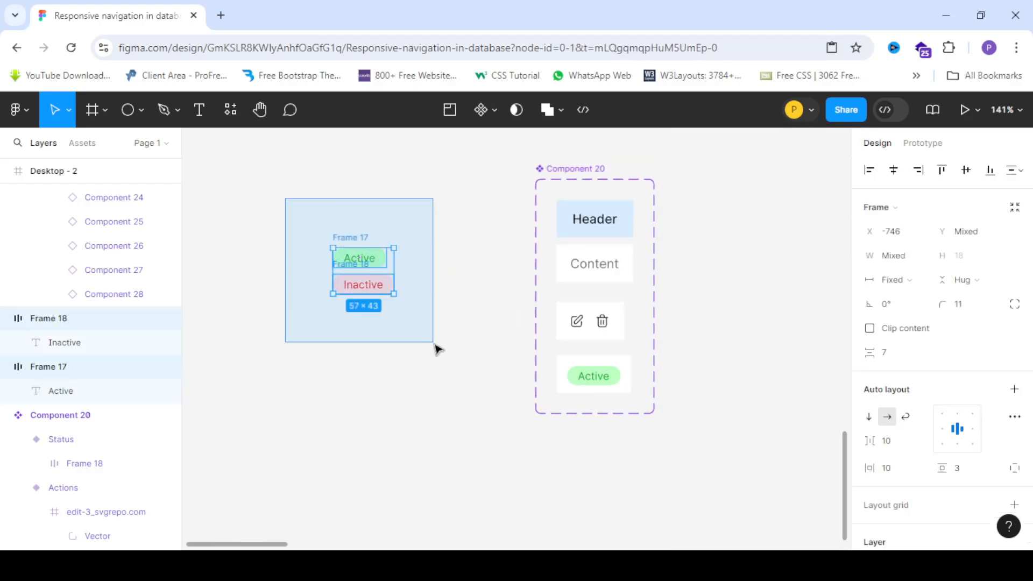
left_click(495, 109)
left_click(492, 186)
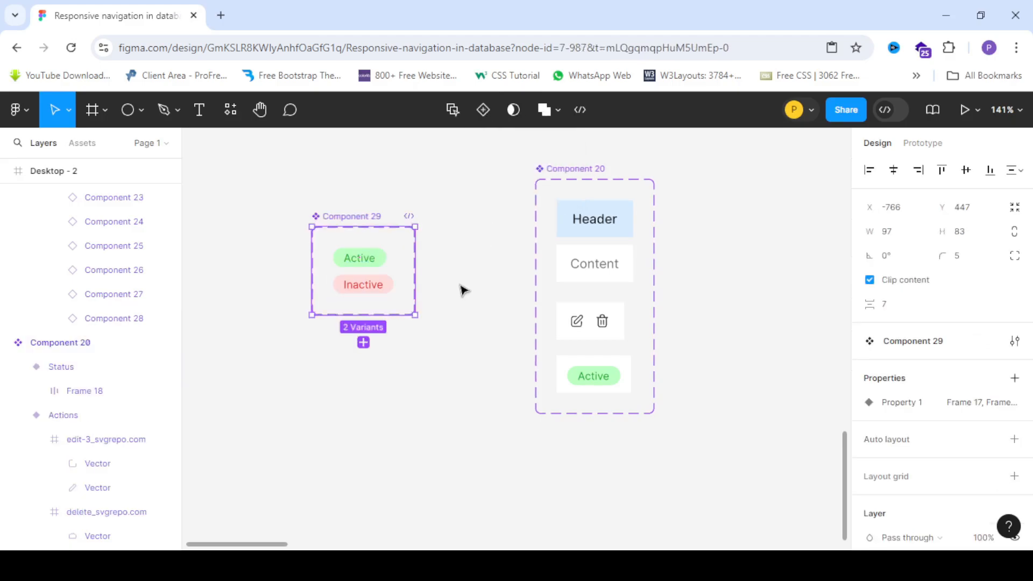
key("ctrl+z")
- Rename the two standalone badge frames to "Active" and "Inactive" to match their text
scroll(317, 247, "up", 5)
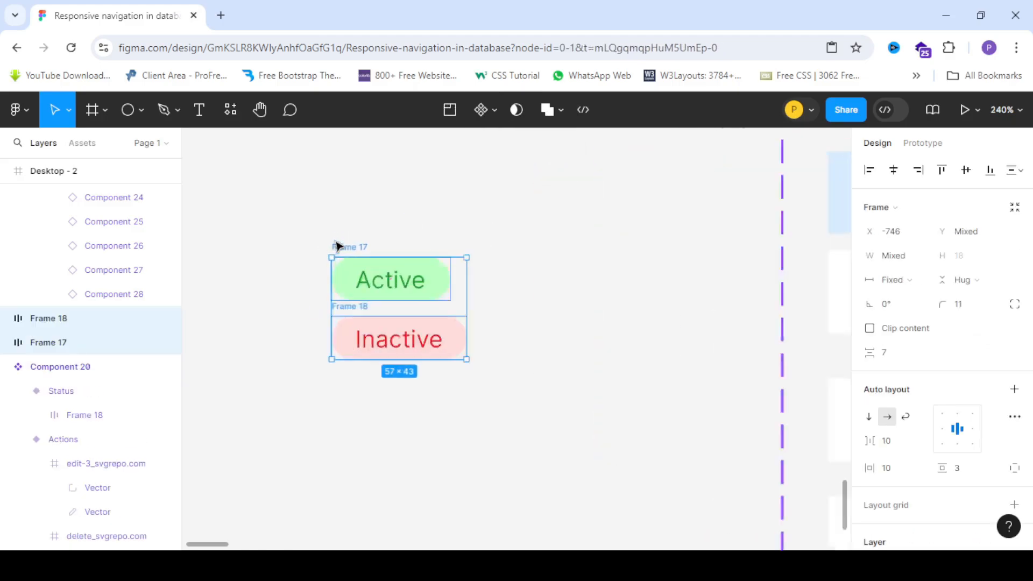
double_click(350, 248)
type("a")
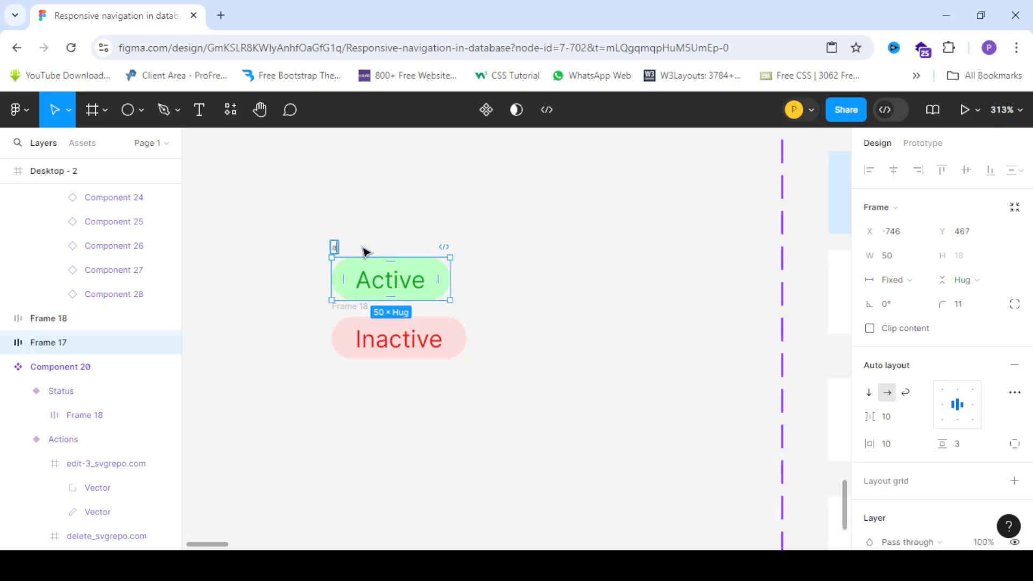
type("active")
left_click(272, 337)
left_click(345, 307)
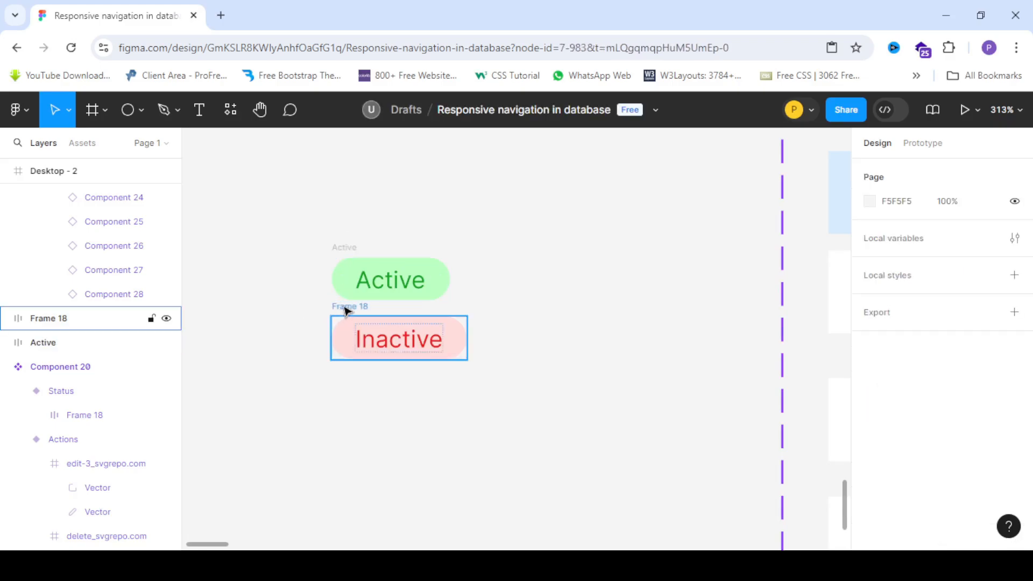
double_click(345, 307)
key("BackSpace")
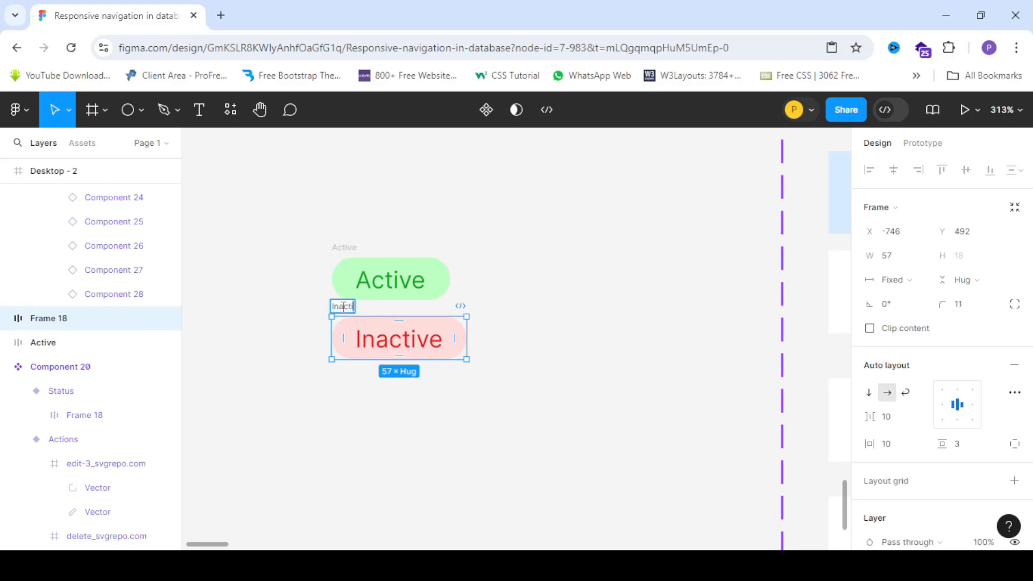
left_click(260, 286)
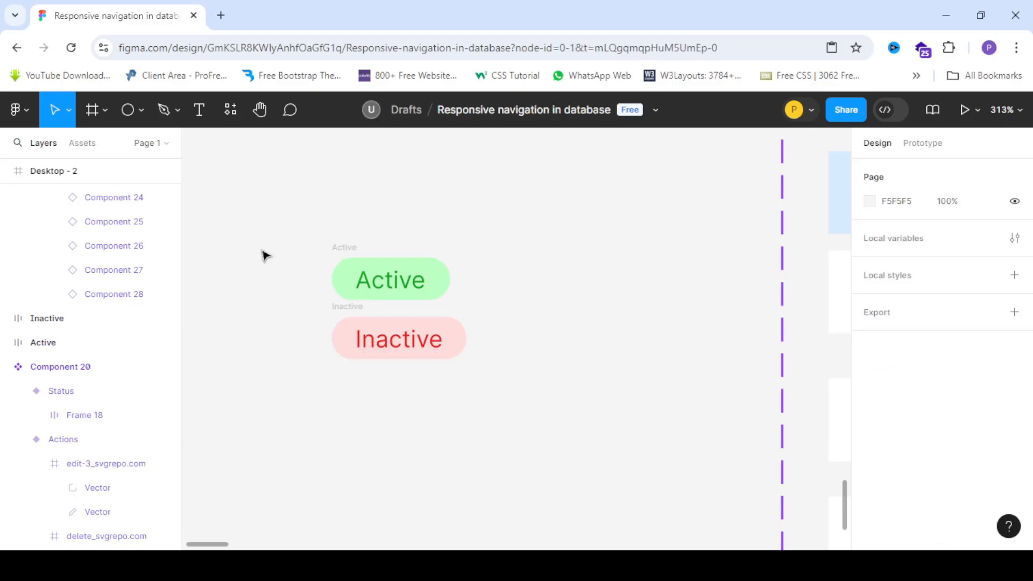
- Combine the standalone Active and Inactive badges into a component set
left_click_drag(261, 217, 527, 433)
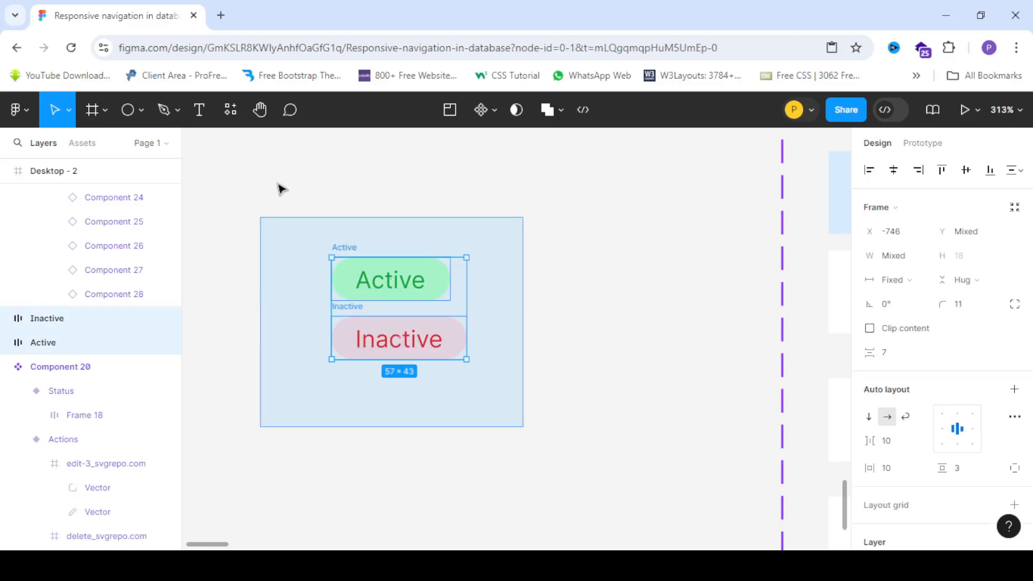
left_click(488, 111)
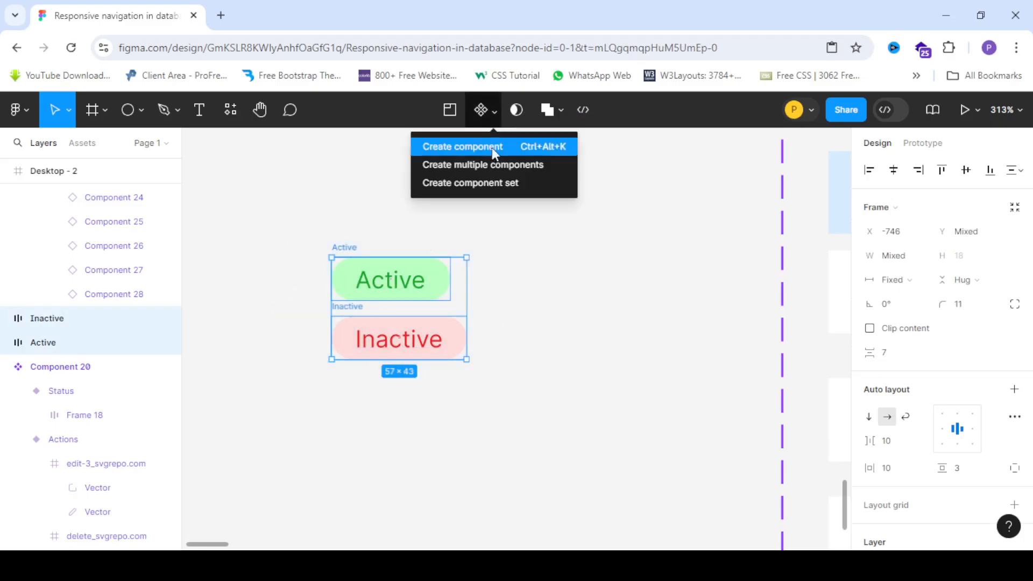
left_click(490, 182)
key("Escape")
- Copy the Active variant from the badge component set and paste it to replace the badge frame inside Component 20's Status variant
left_click(379, 294)
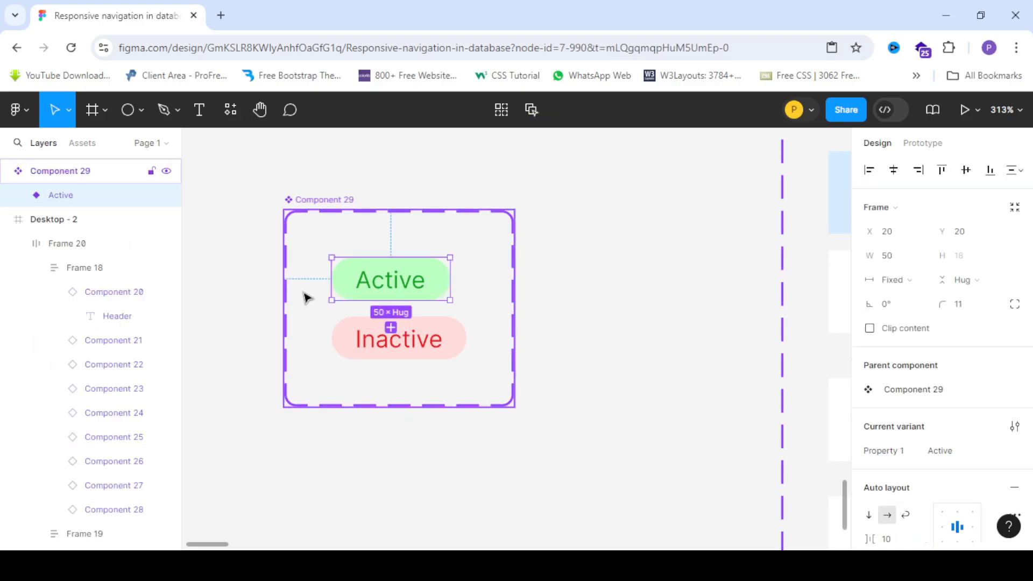
scroll(258, 286, "down", 5)
scroll(381, 350, "up", 4)
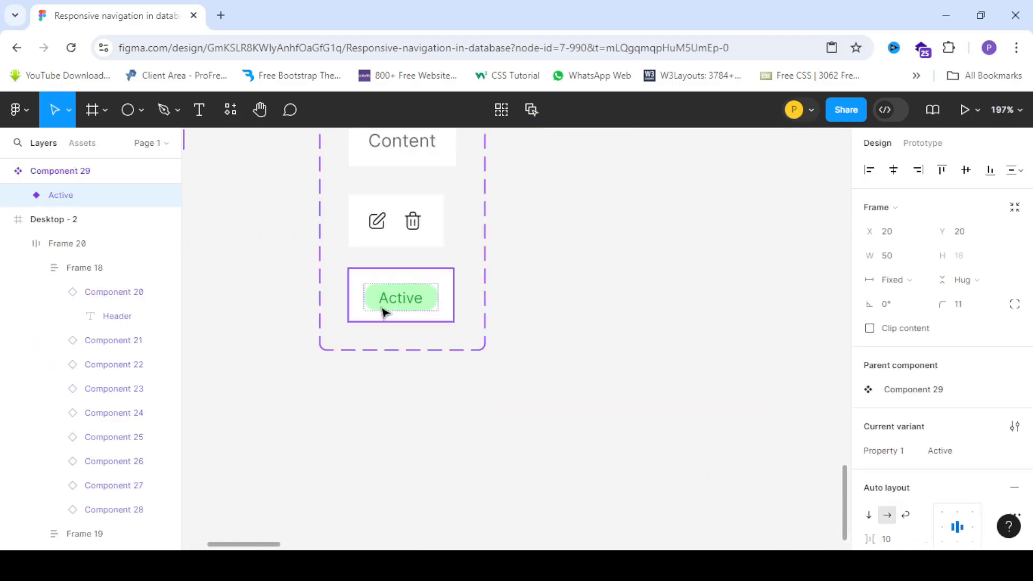
scroll(383, 312, "up", 4)
left_click(434, 291)
double_click(433, 289)
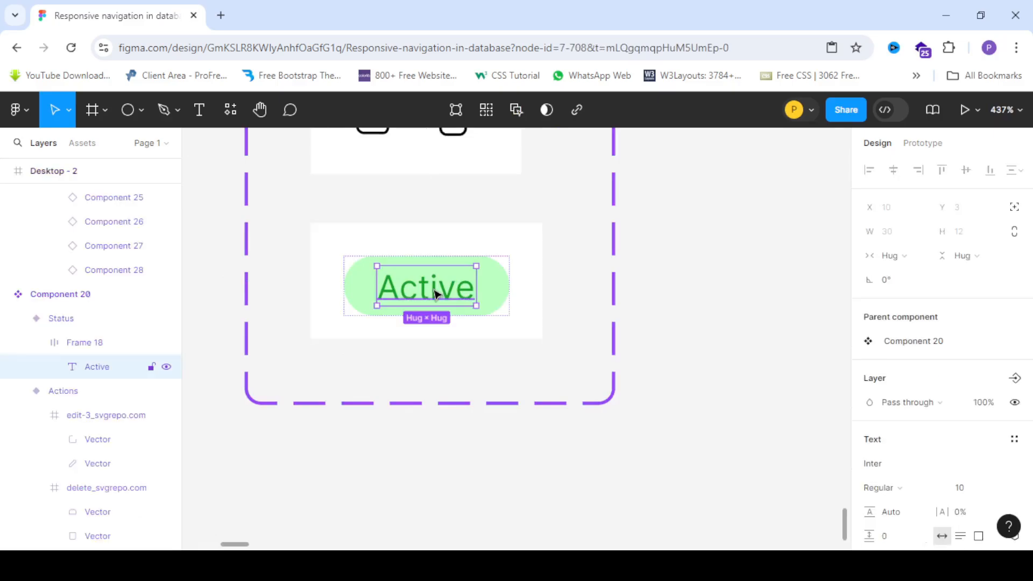
right_click(433, 289)
left_click(315, 295)
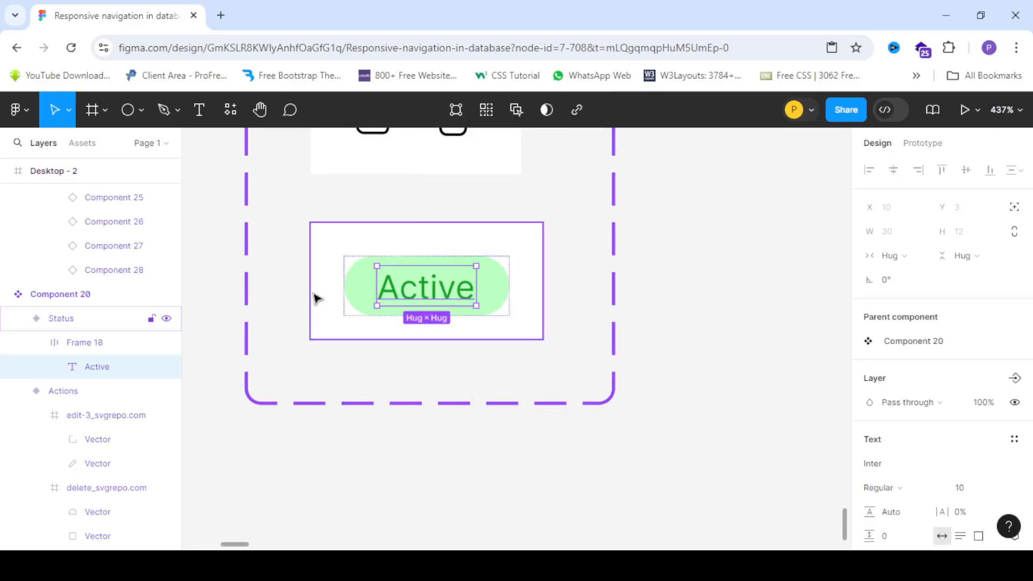
left_click(328, 296)
left_click(365, 291)
right_click(364, 289)
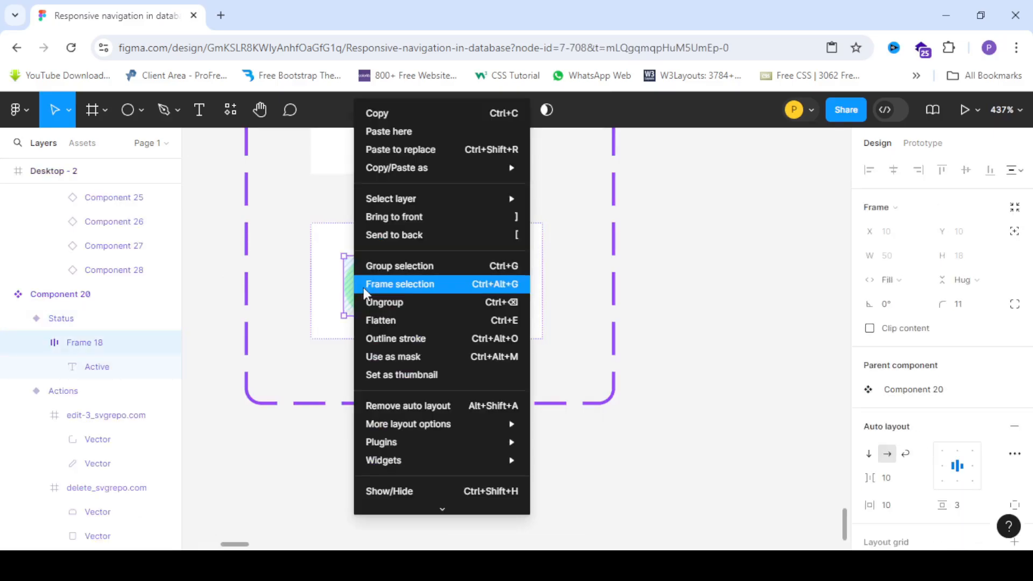
left_click(424, 161)
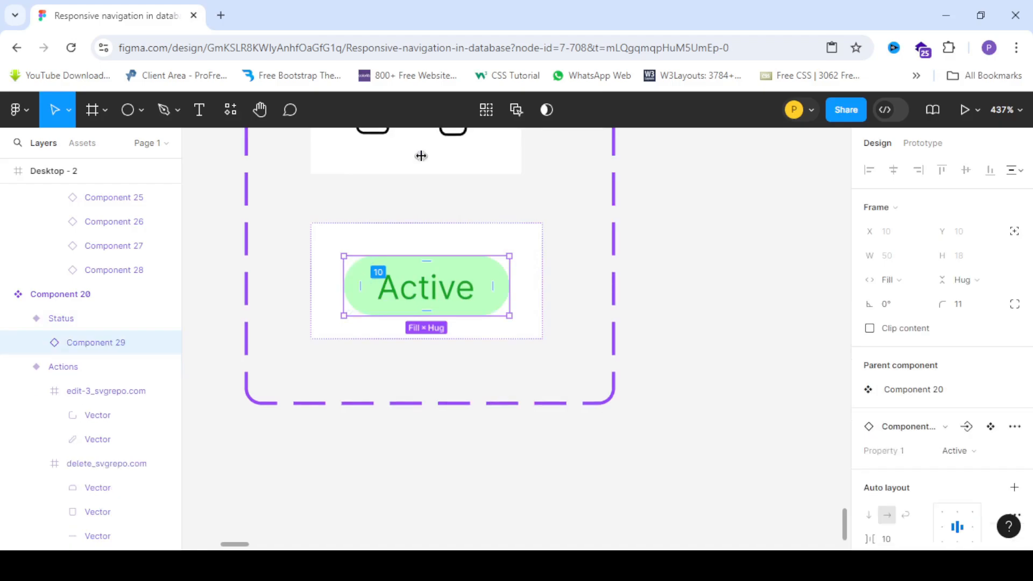
scroll(403, 256, "down", 5)
scroll(439, 289, "up", 5)
scroll(344, 291, "down", 6)
scroll(459, 270, "up", 4)
scroll(429, 275, "down", 4)
scroll(429, 275, "up", 5)
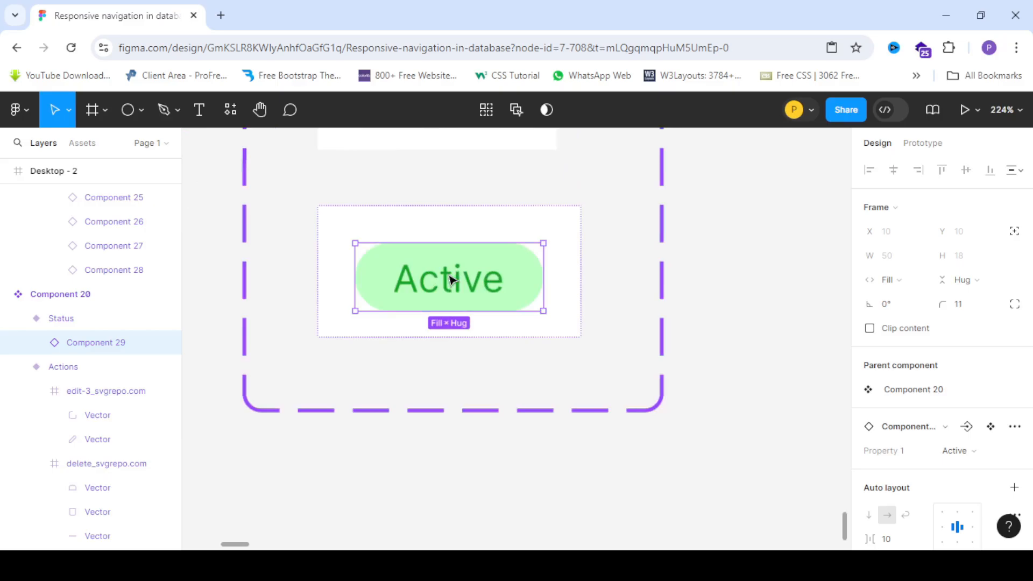
right_click(486, 285)
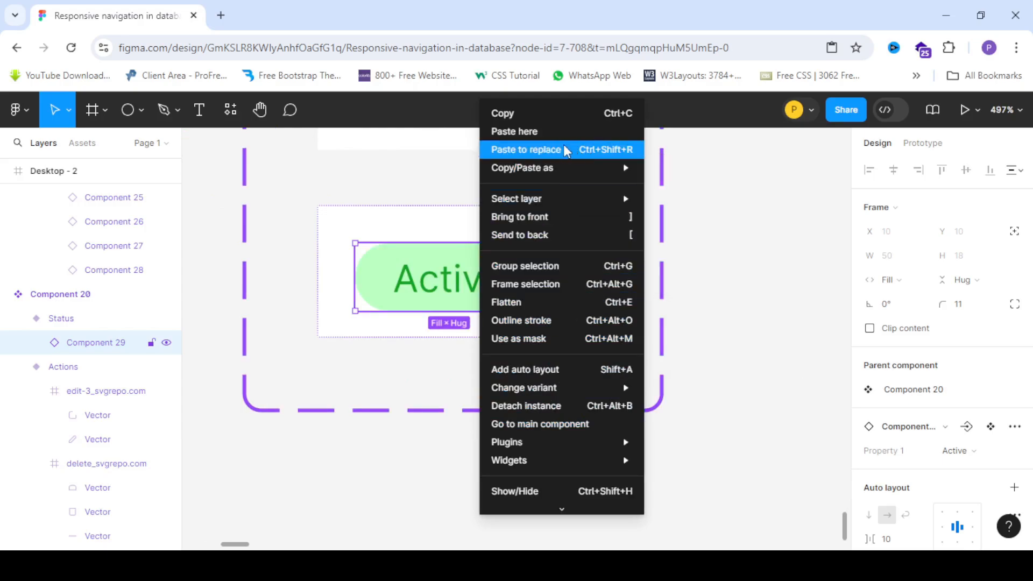
left_click(788, 400)
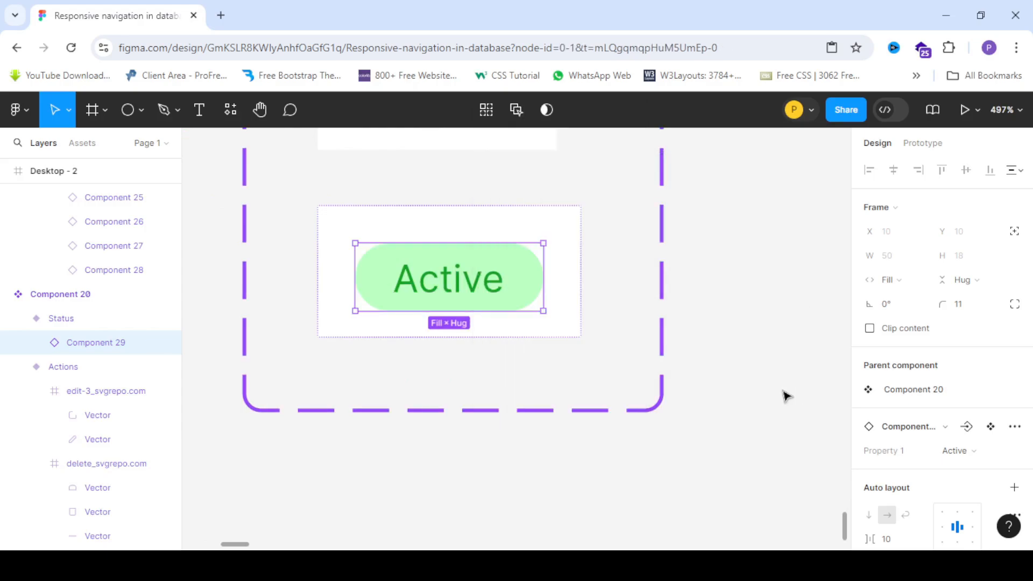
- Compare the Status column of the Desktop - 1 Responsive Table with the Status column of the Desktop - 2 table
scroll(403, 269, "down", 8)
scroll(751, 262, "up", 3)
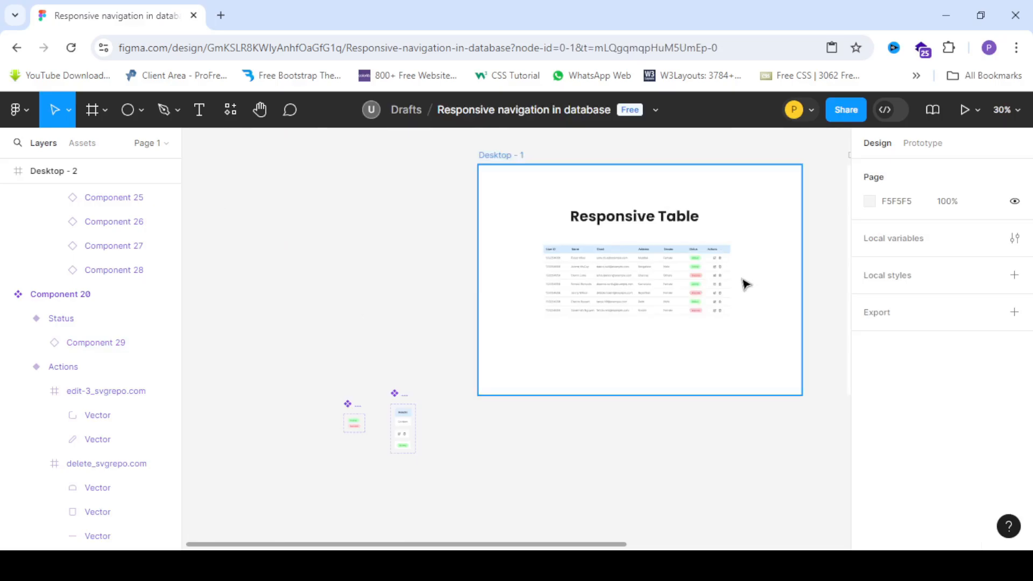
scroll(743, 281, "up", 6)
scroll(699, 274, "up", 4)
scroll(489, 228, "down", 5)
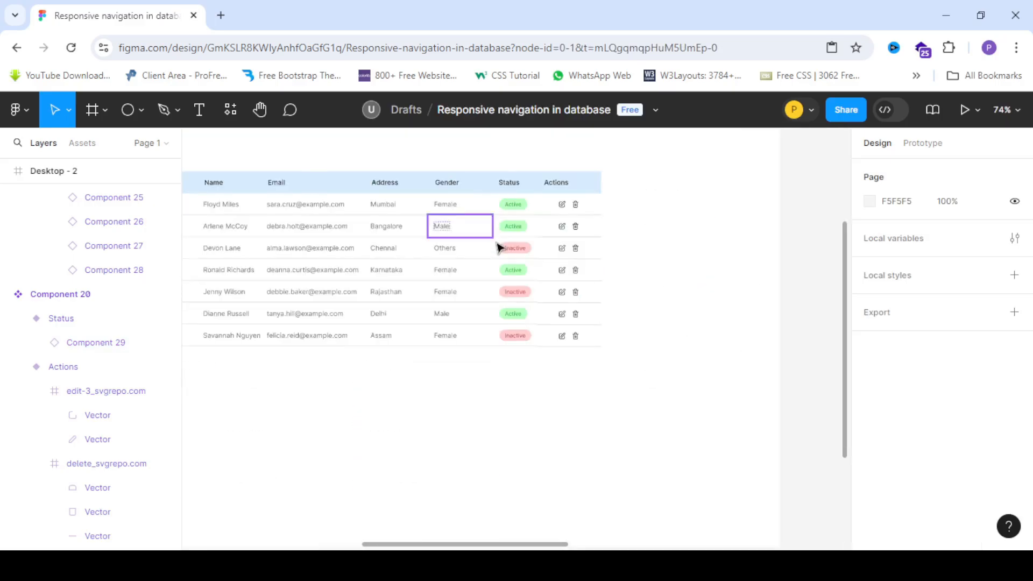
scroll(497, 253, "up", 4)
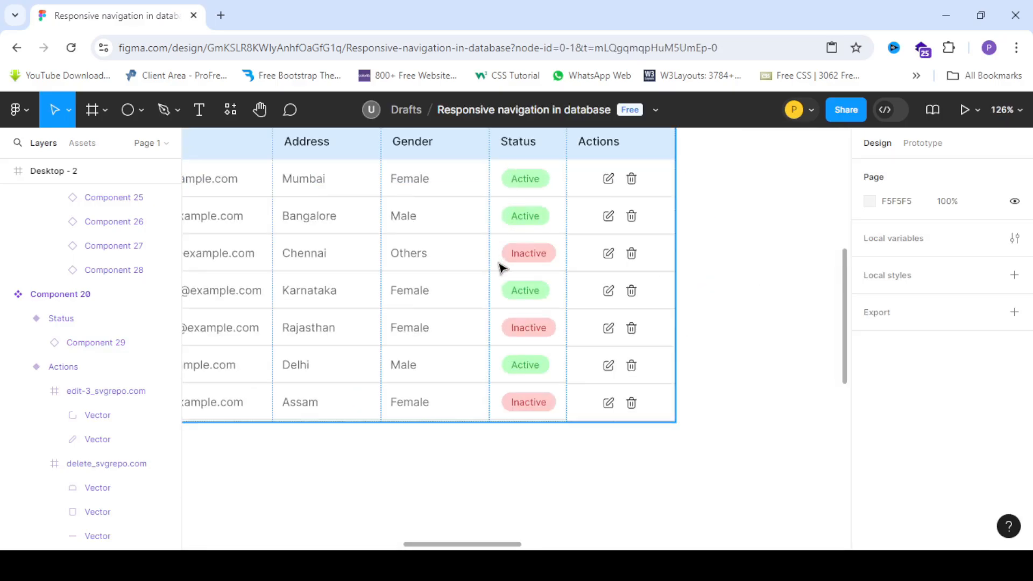
scroll(323, 224, "down", 10)
scroll(560, 226, "up", 10)
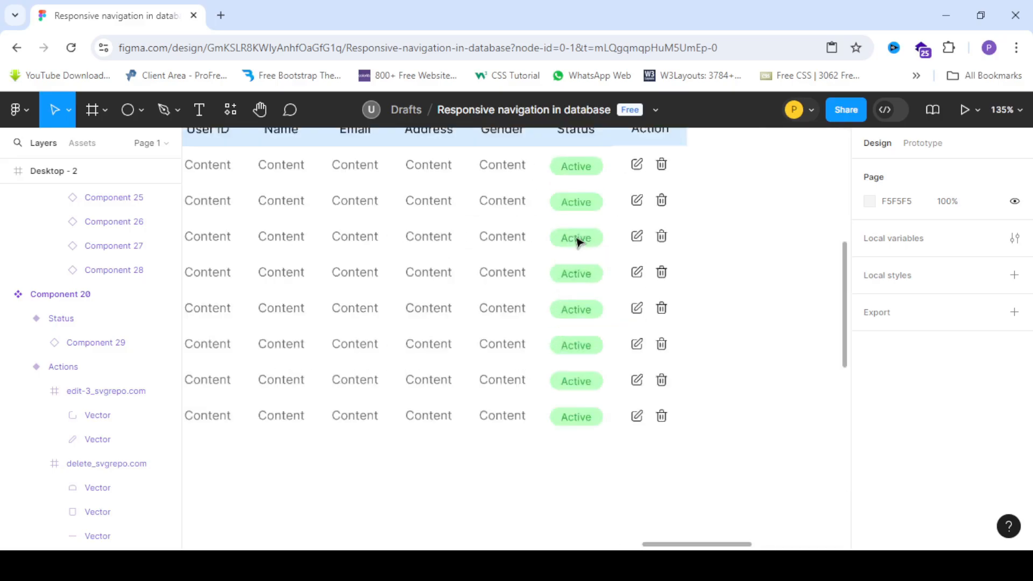
scroll(476, 207, "down", 4)
scroll(542, 228, "up", 4)
- Switch the status badges in the third, fifth and seventh content rows of the Desktop - 2 table to the Inactive variant
left_click(545, 229)
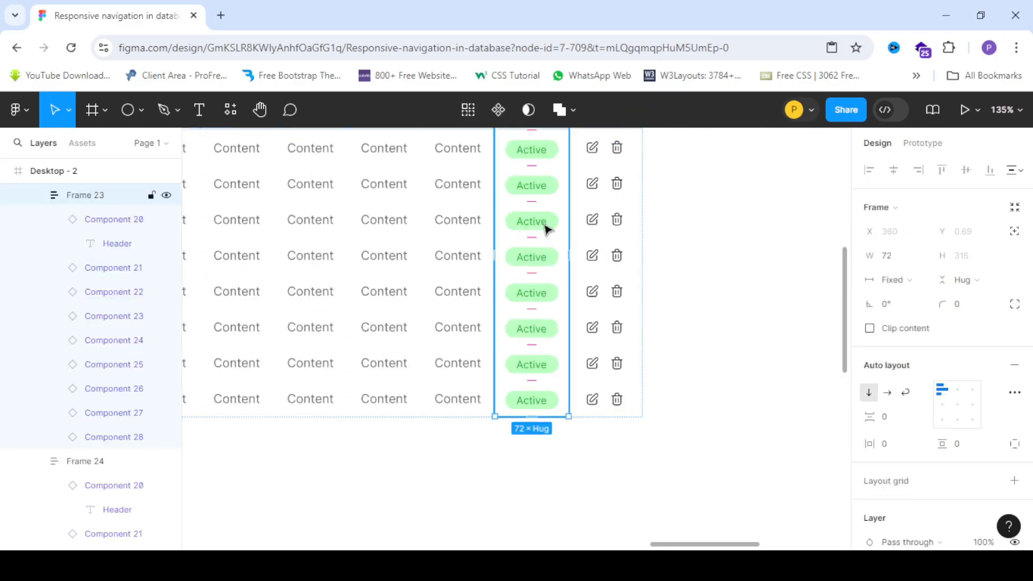
left_click(545, 229)
double_click(545, 228)
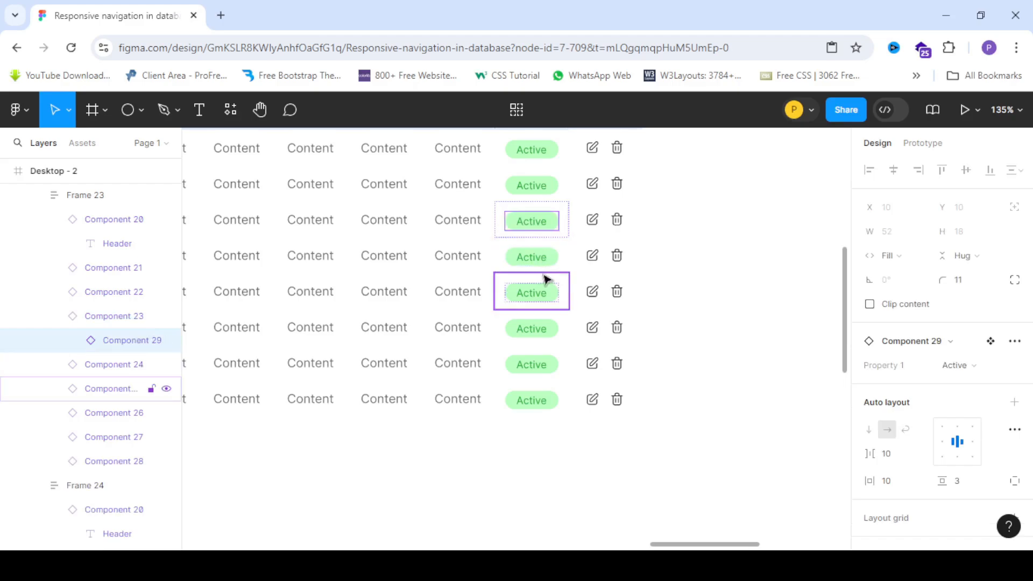
left_click(545, 294, "shift")
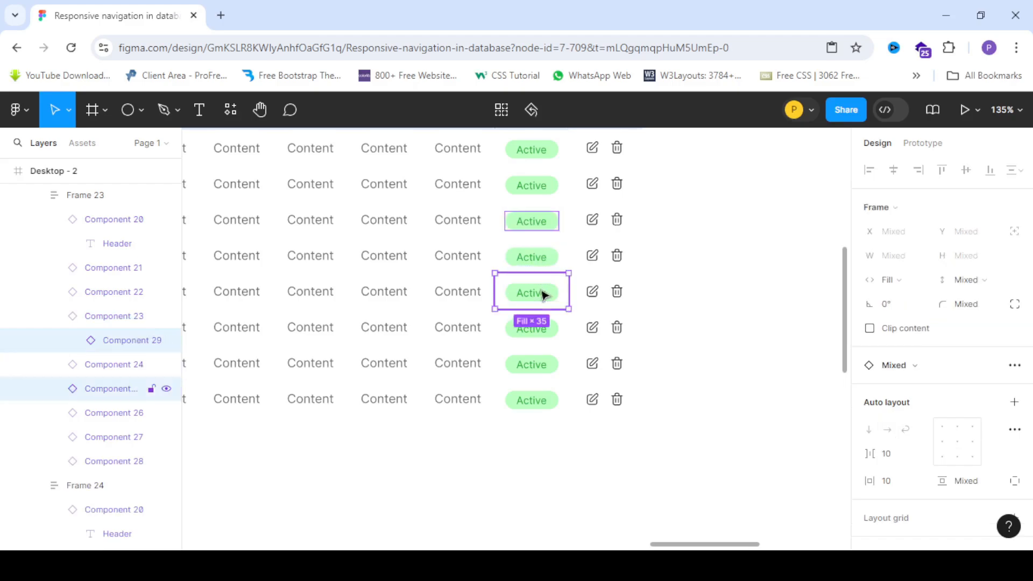
left_click(549, 371, "shift")
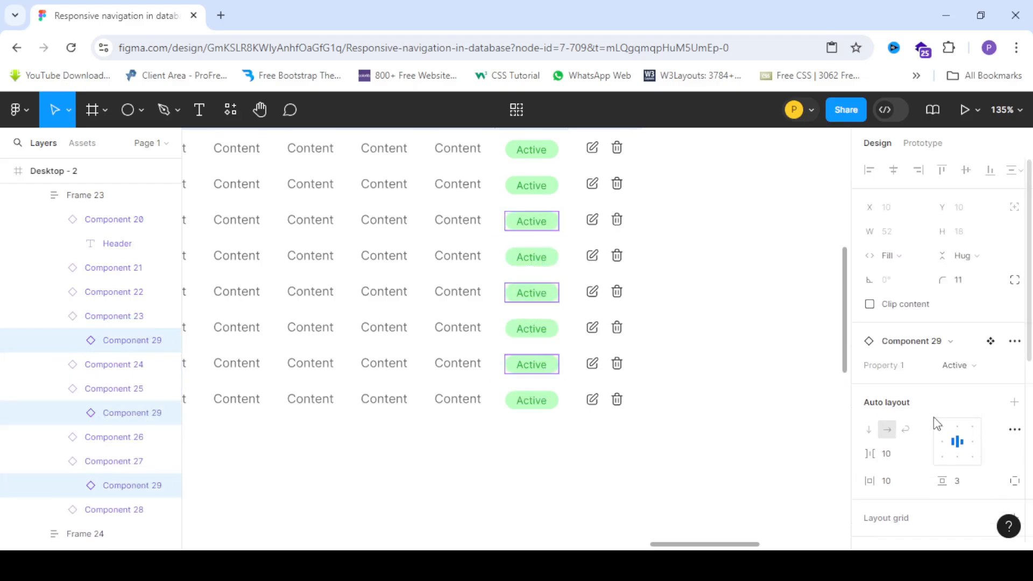
scroll(936, 424, "down", 5)
scroll(980, 337, "up", 3)
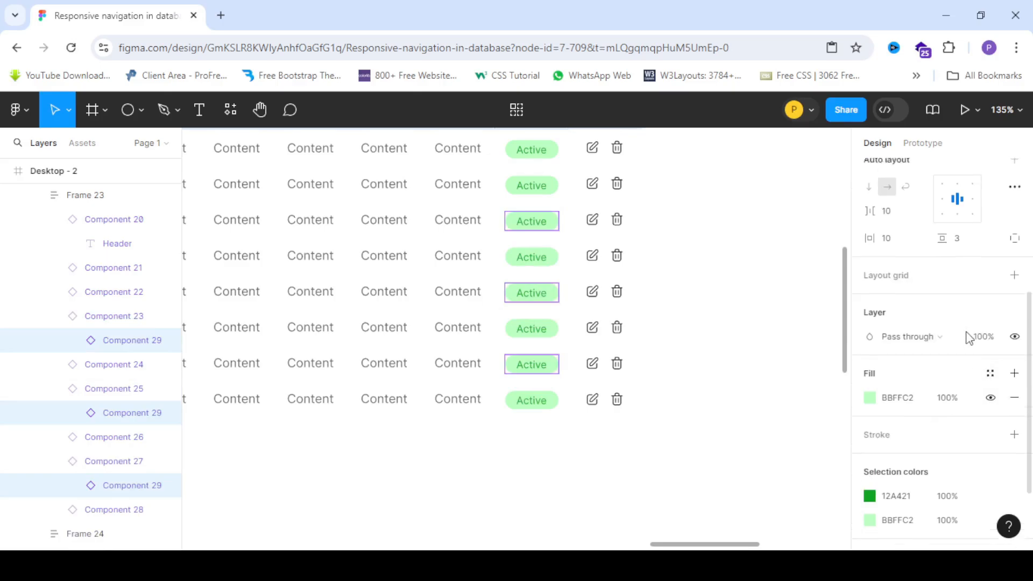
scroll(969, 336, "up", 2)
left_click(961, 365)
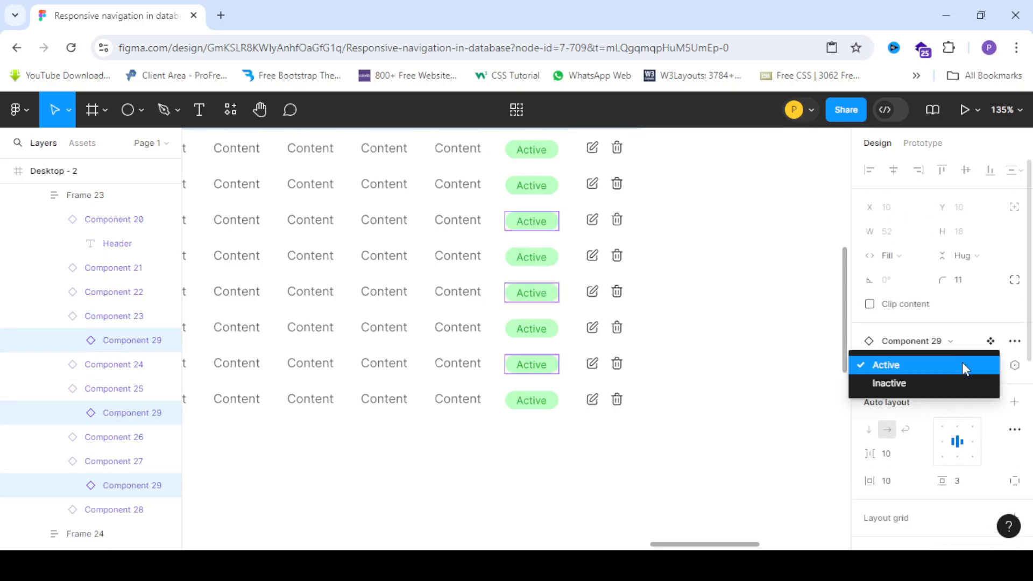
left_click(914, 389)
key("shift+1")
left_click(674, 288)
- Set the Gender text of the first three content rows in the Desktop - 2 table to Female, Male and Others
scroll(549, 267, "up", 5)
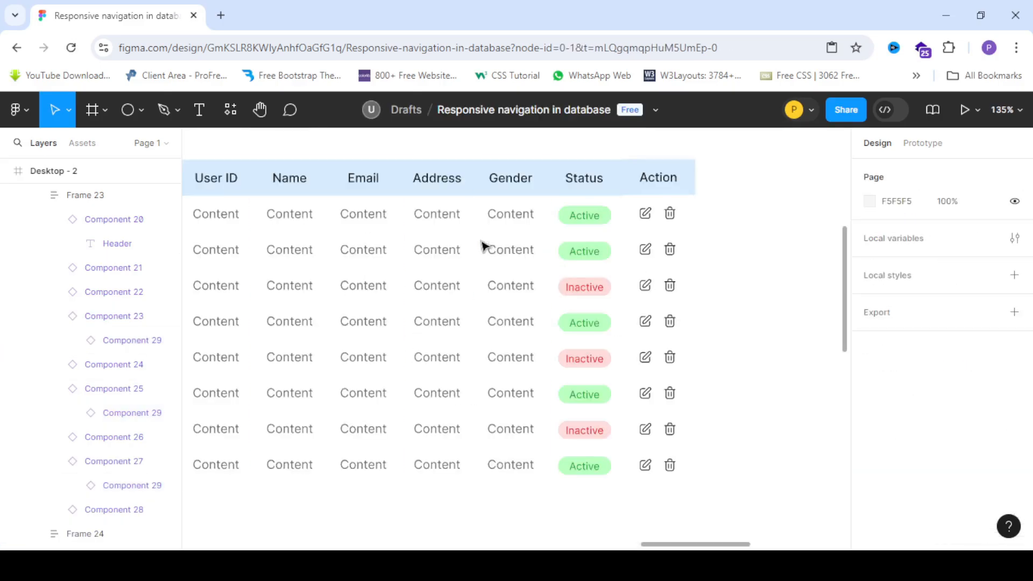
double_click(511, 218)
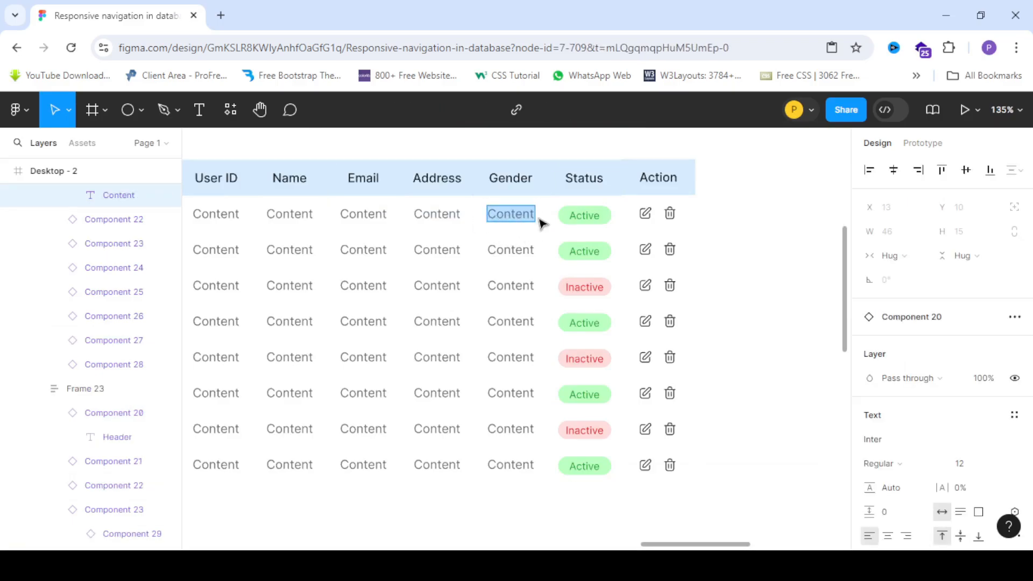
type("Female")
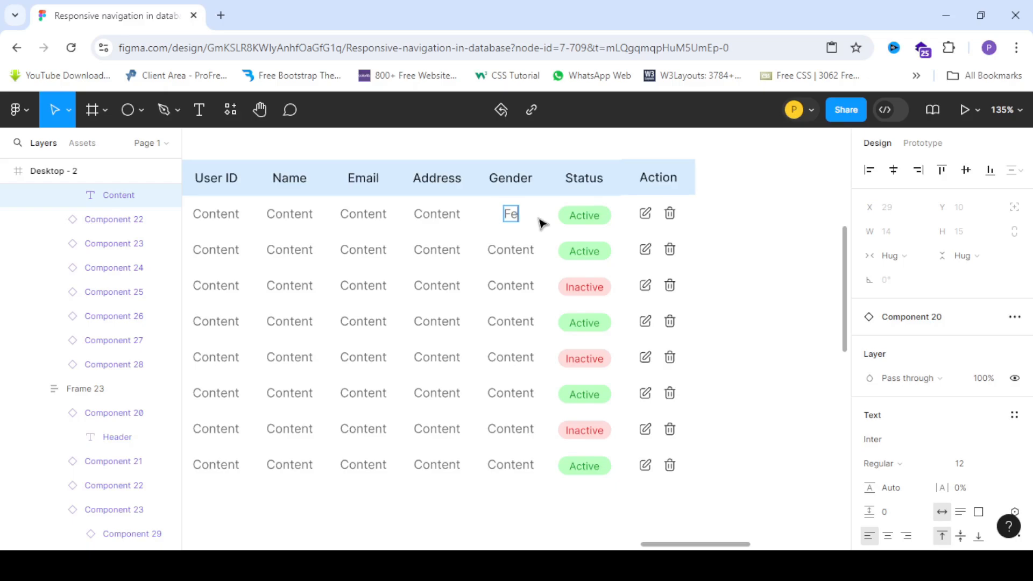
double_click(514, 251)
double_click(516, 250)
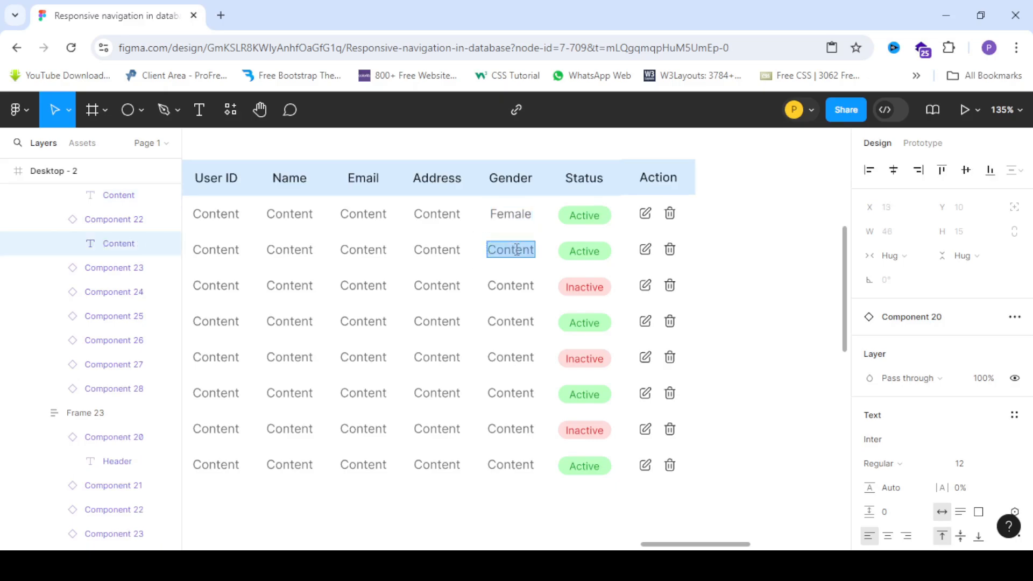
type("Male")
double_click(525, 288)
double_click(525, 286)
type("Others")
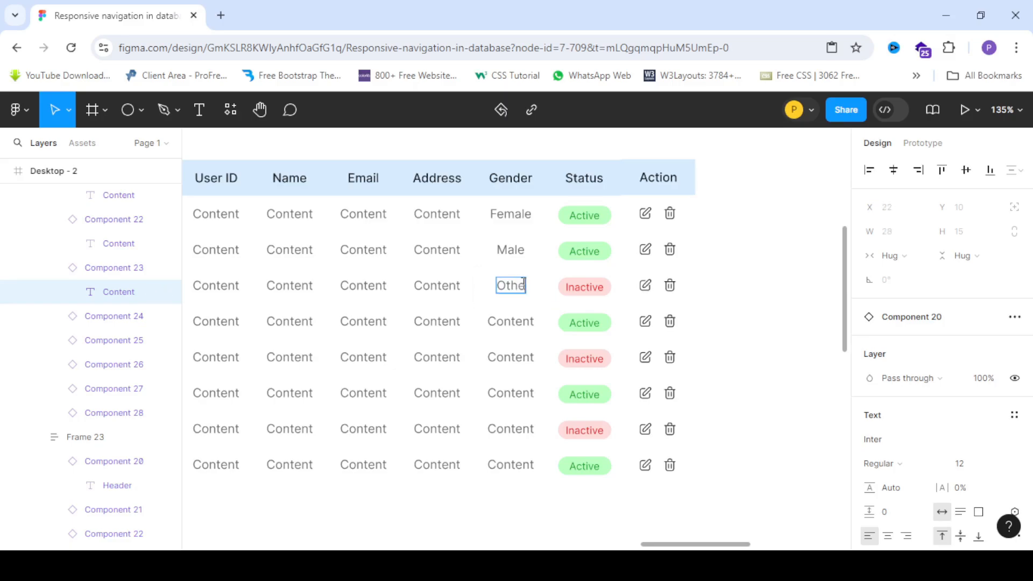
left_click(801, 293)
- Copy the Female cell and paste it to replace the Gender cells in the sixth and eighth content rows
left_click(526, 225)
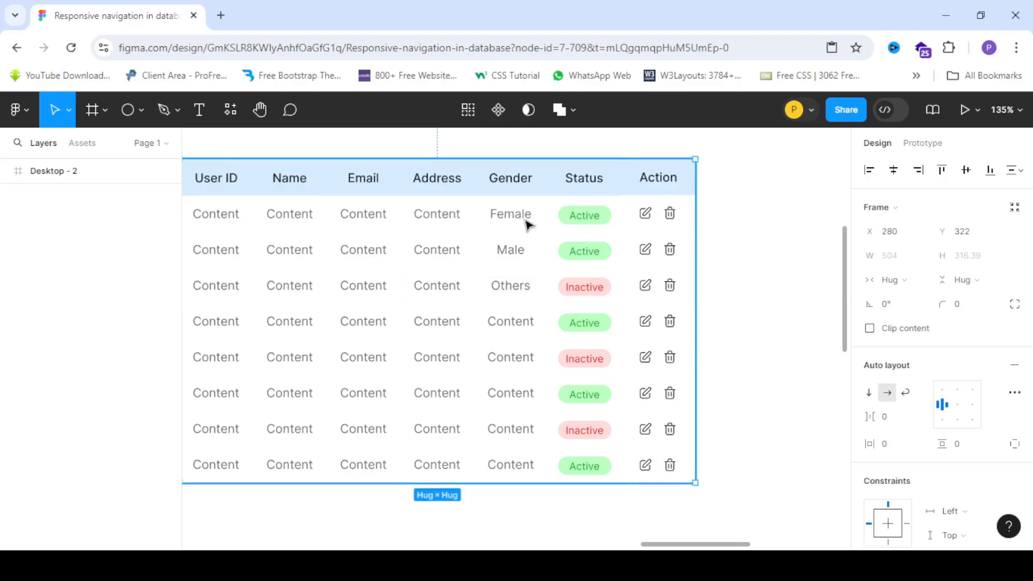
double_click(526, 225)
double_click(528, 223)
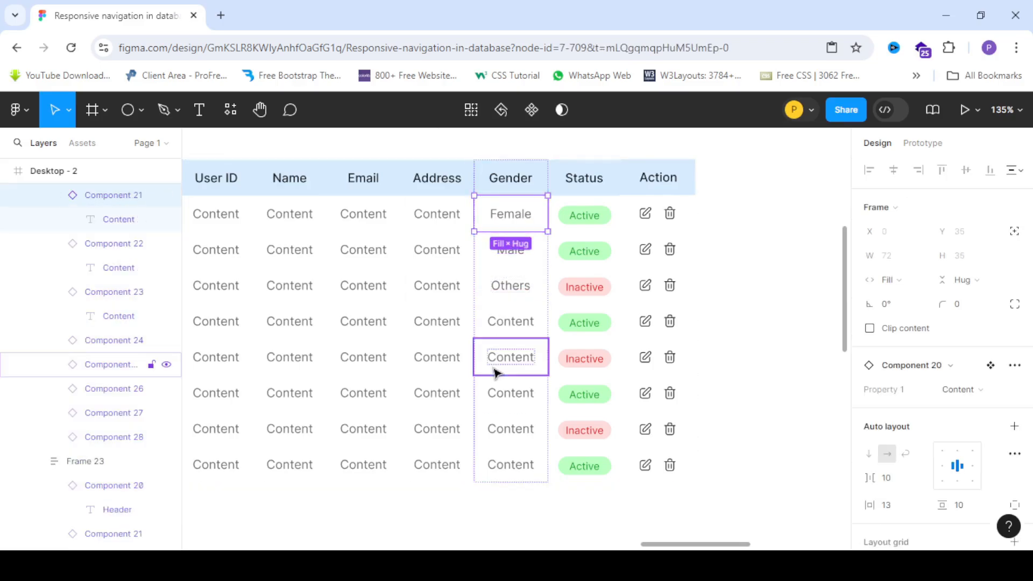
left_click(509, 408)
left_click(512, 464, "shift")
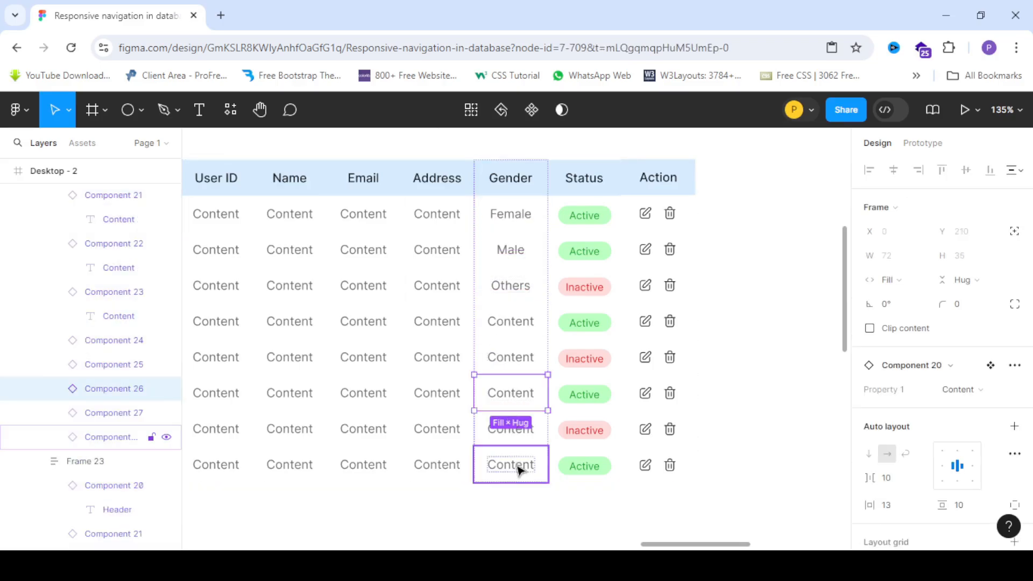
right_click(512, 466)
left_click(598, 150)
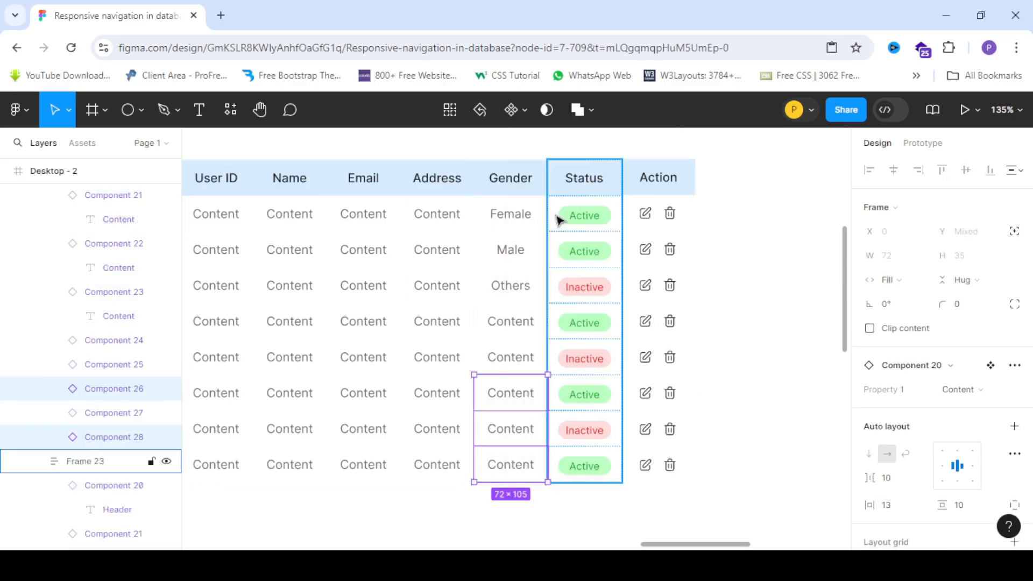
- Copy the Male cell and paste it to replace the Gender cells in the fourth, fifth and seventh content rows
left_click(514, 250)
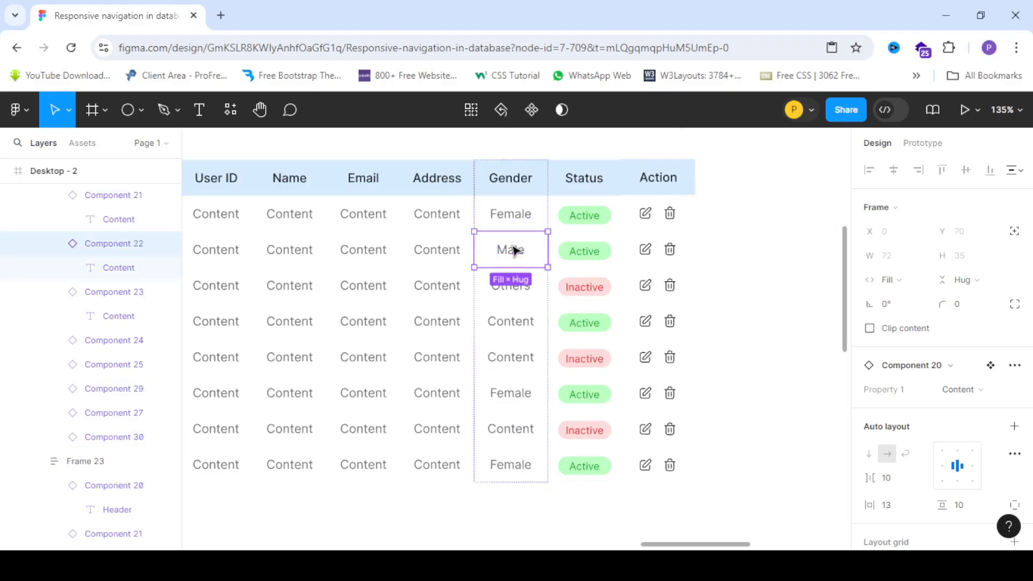
left_click(523, 331)
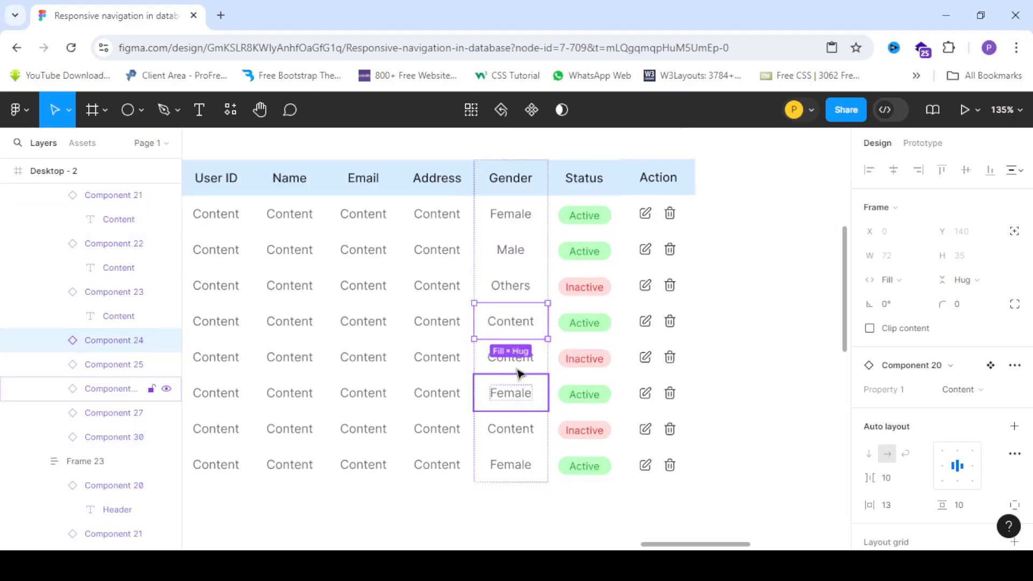
left_click(512, 357, "shift")
left_click(514, 429, "shift")
right_click(514, 429)
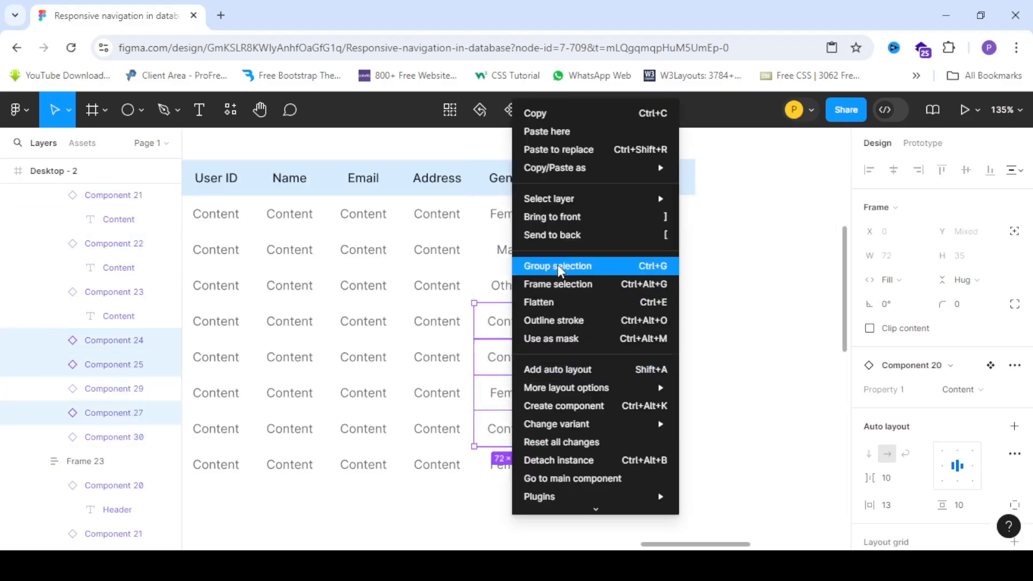
left_click(584, 153)
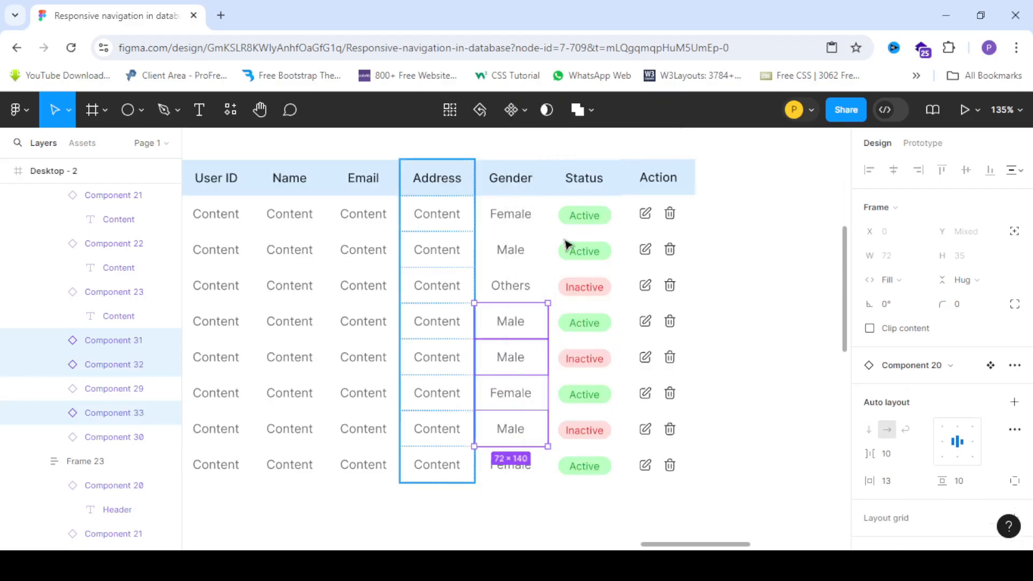
scroll(524, 279, "down", 5)
key("Escape")
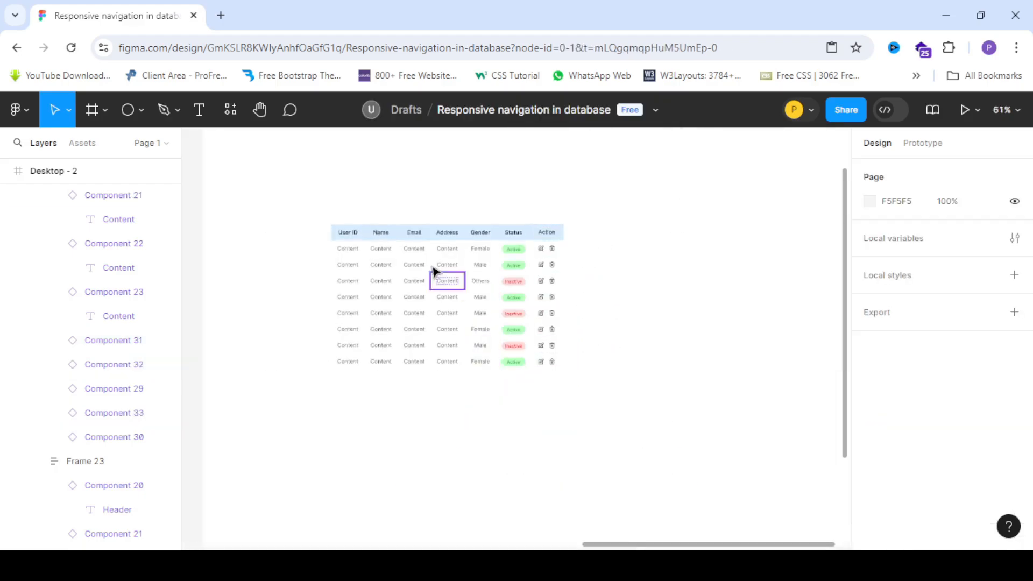
- Set the Address text of the first two content rows to Mumbai and Bangalore
scroll(434, 270, "up", 5)
scroll(446, 242, "up", 5)
double_click(468, 246)
scroll(550, 221, "down", 6)
scroll(542, 220, "up", 10)
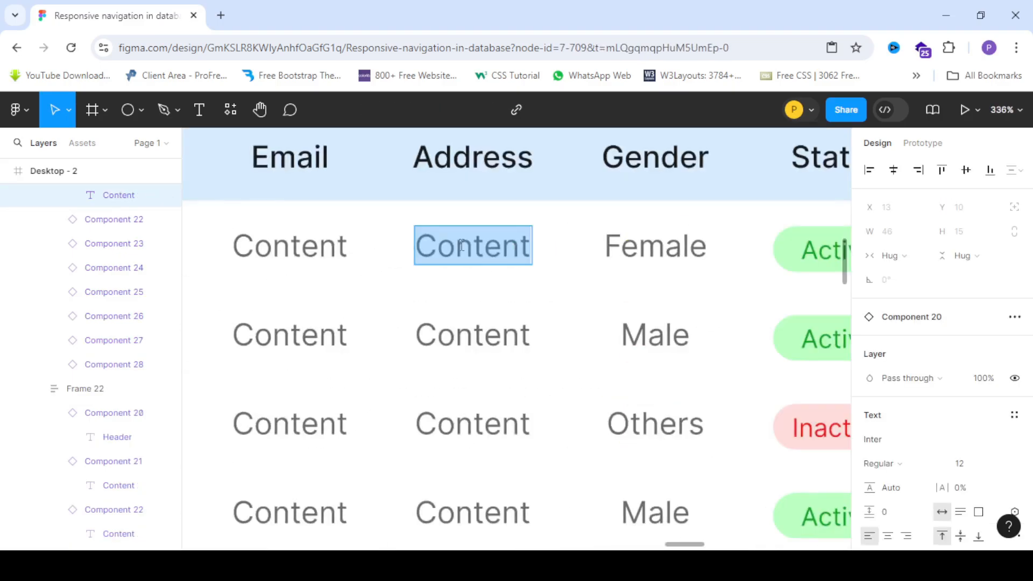
type("Mu")
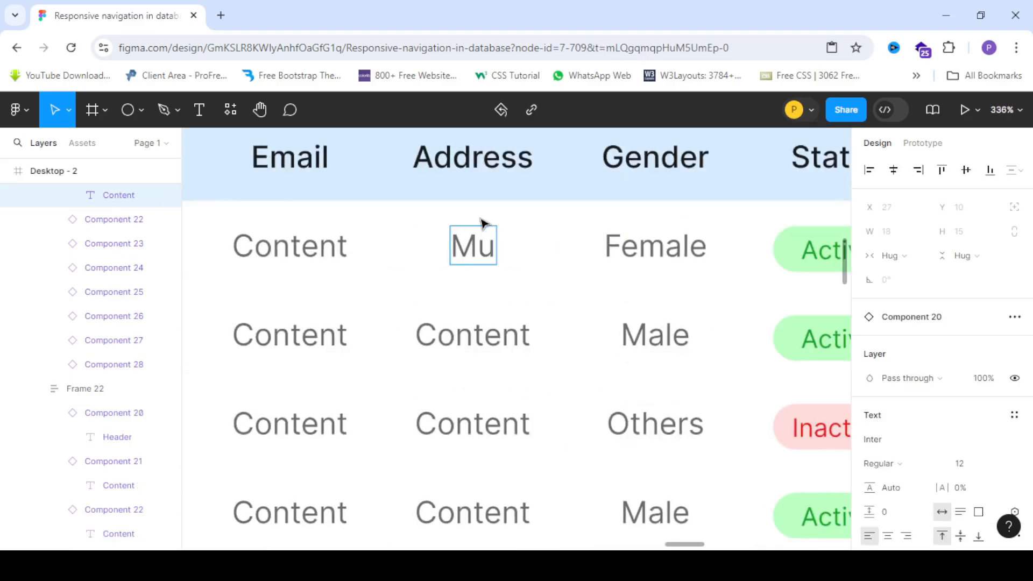
type("mbai")
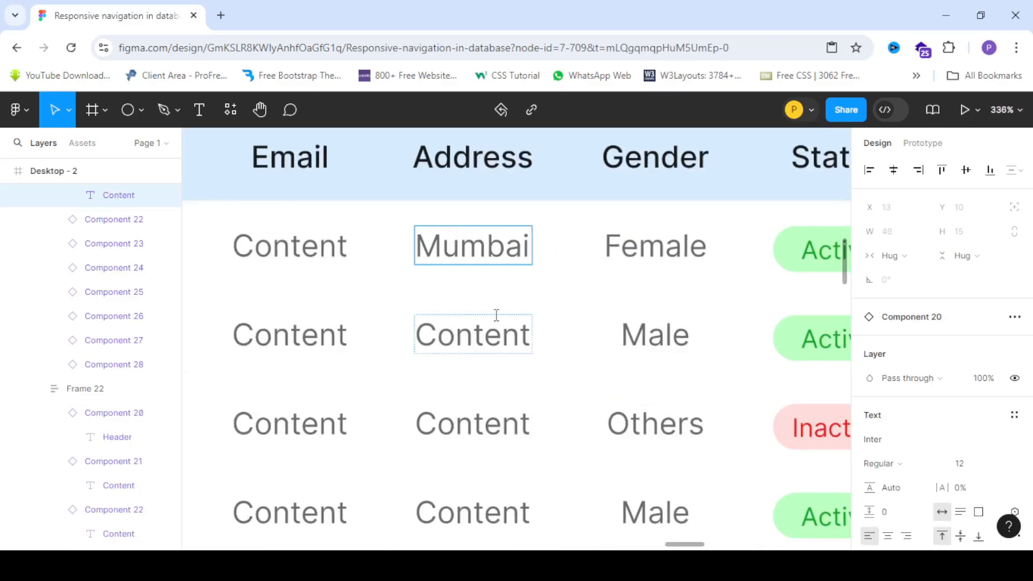
double_click(496, 335)
double_click(495, 337)
type("Ba")
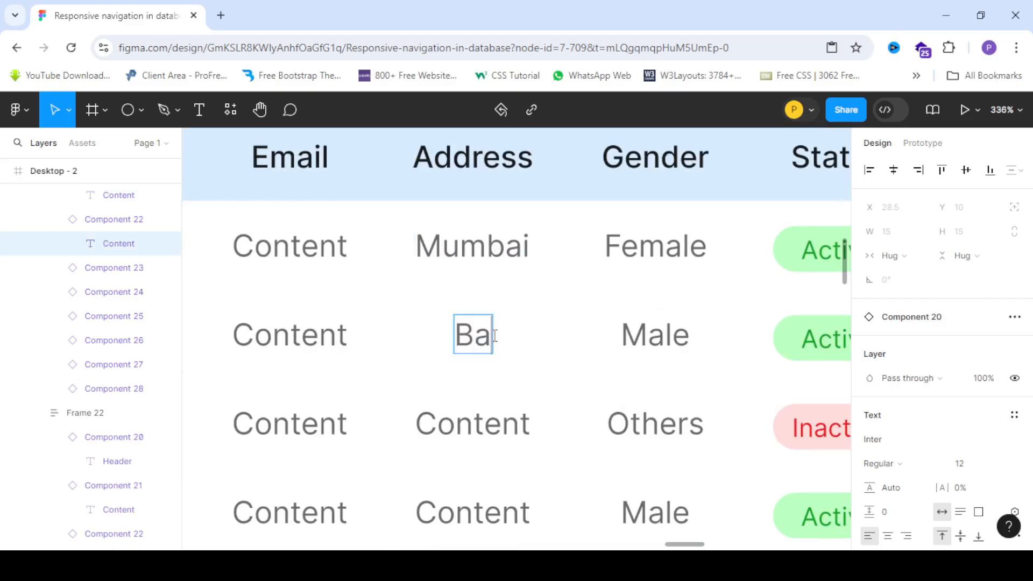
type("ngalore")
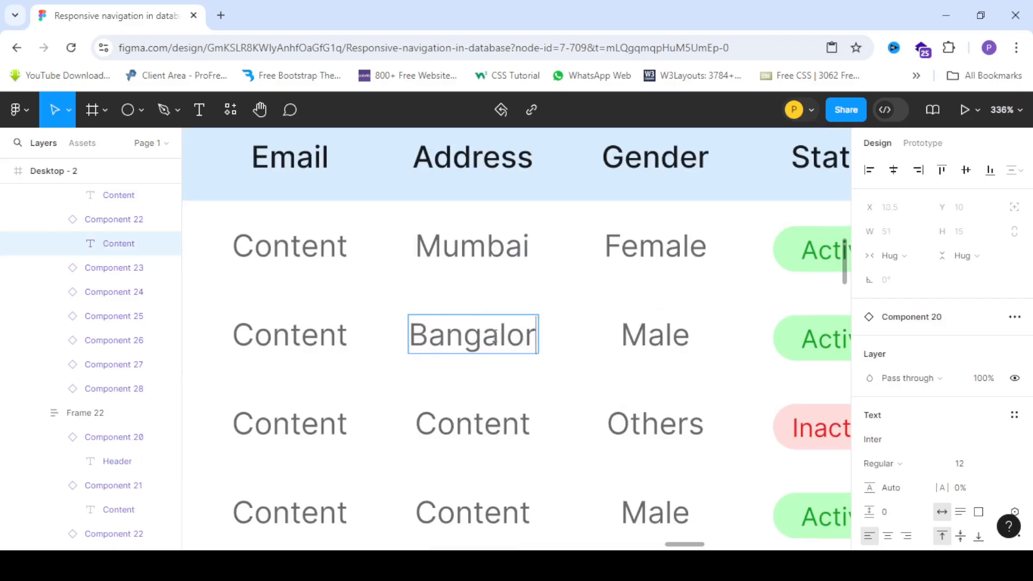
- Set the Address text of the third and fourth content rows to Hyderabad and Pune
double_click(493, 426)
double_click(494, 426)
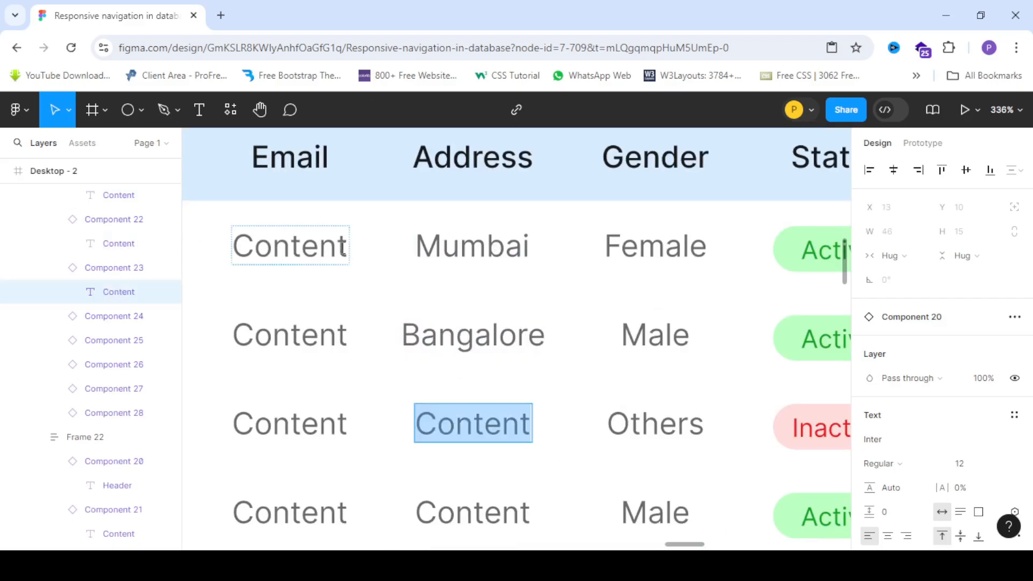
scroll(376, 272, "down", 5)
scroll(381, 318, "up", 5)
scroll(428, 266, "down", 2)
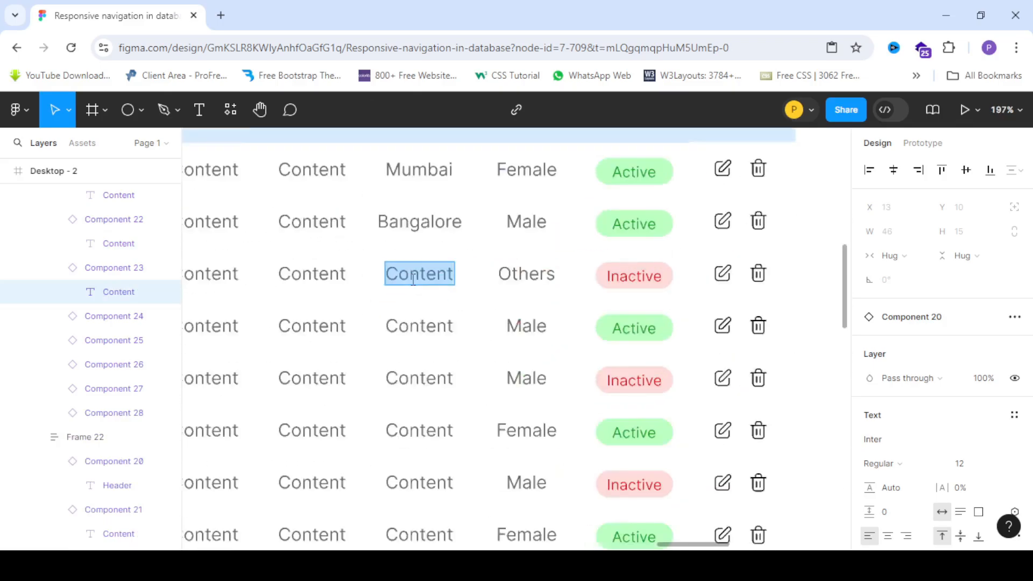
scroll(420, 272, "up", 2)
type("Hyd")
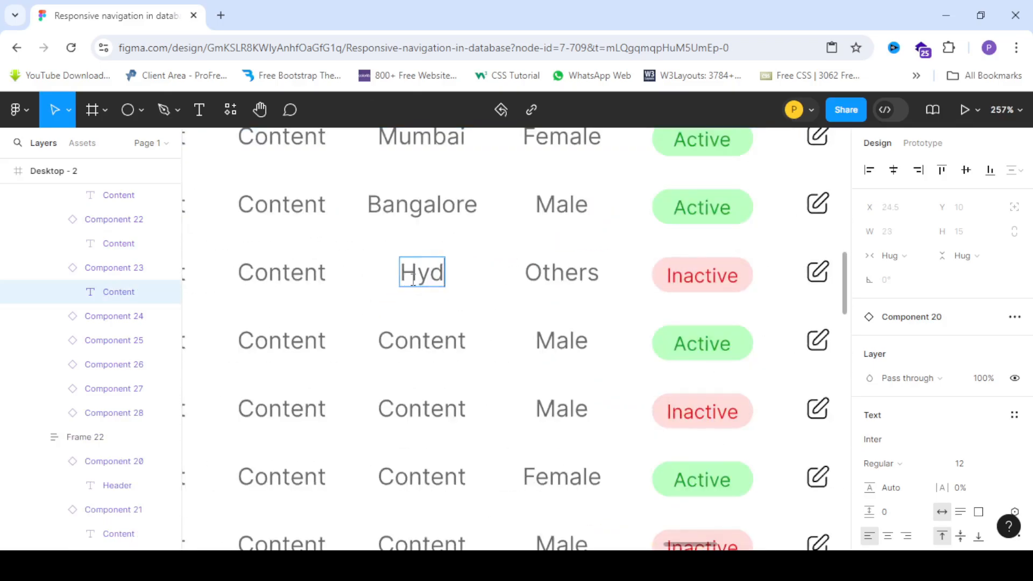
type("erabad")
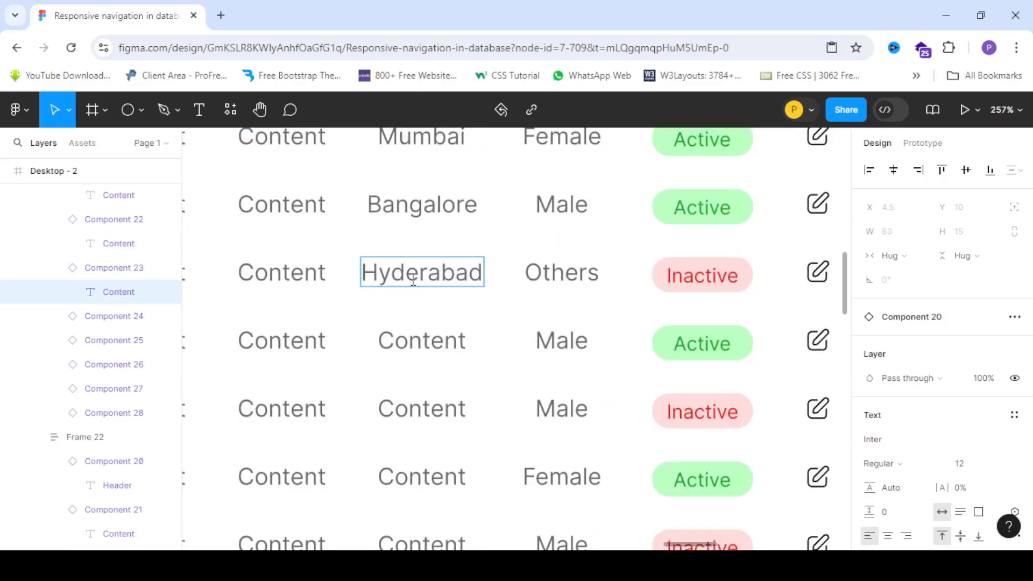
double_click(445, 339)
type("Pune")
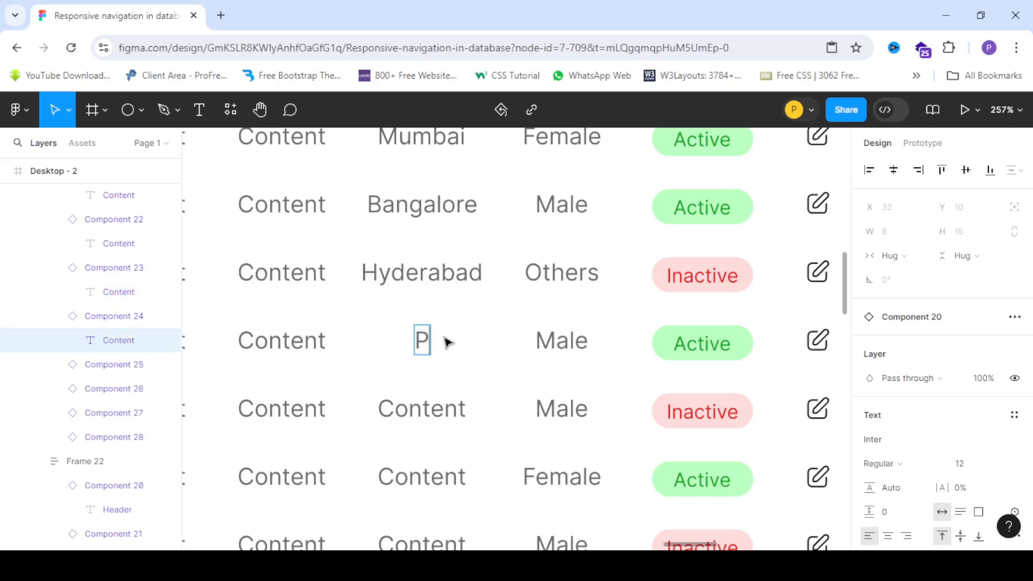
- Set the Address text of the fifth and sixth content rows to Ahemdabad and Gujrat
double_click(448, 409)
type("A")
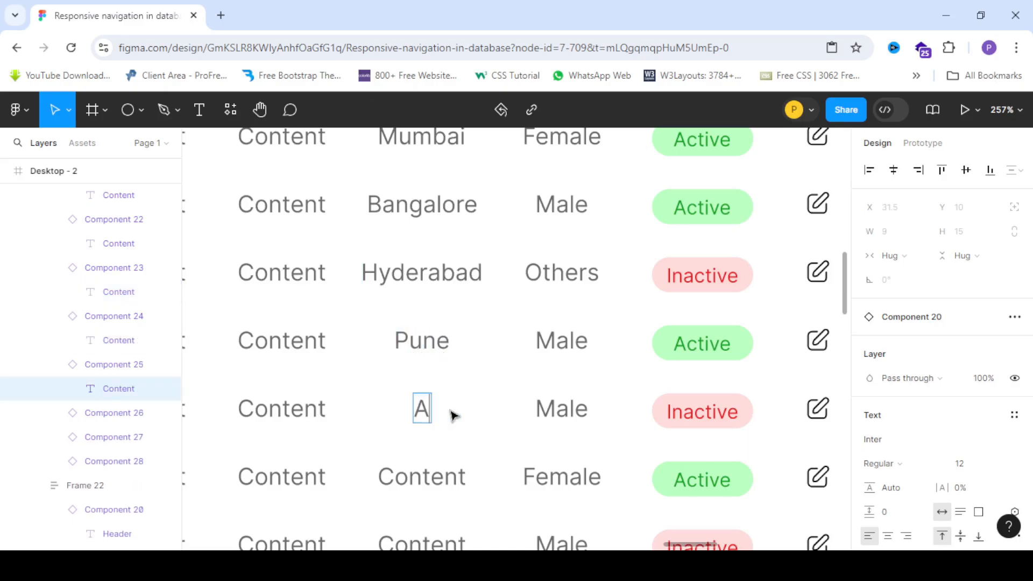
type("hemdabad")
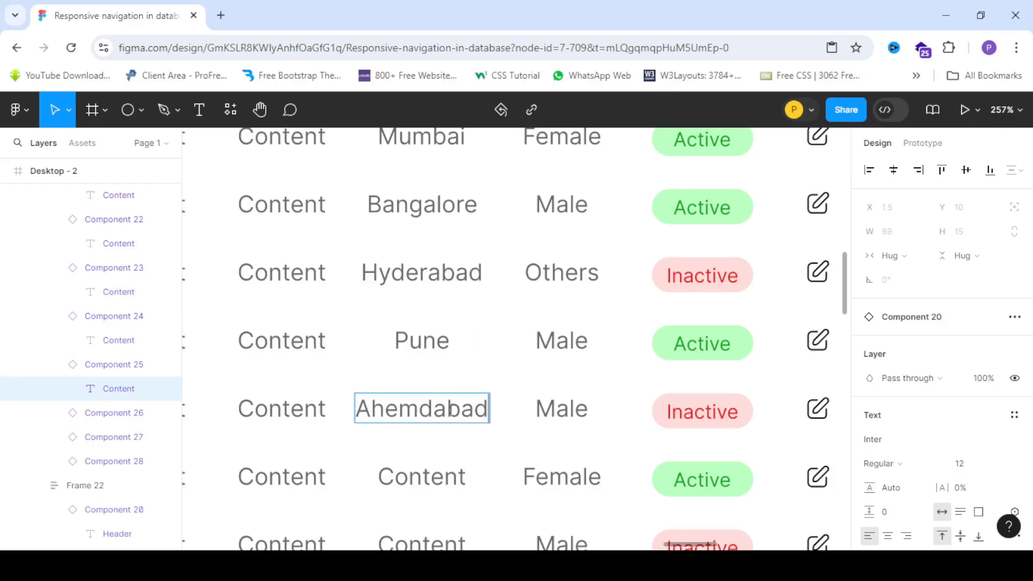
scroll(454, 416, "down", 3)
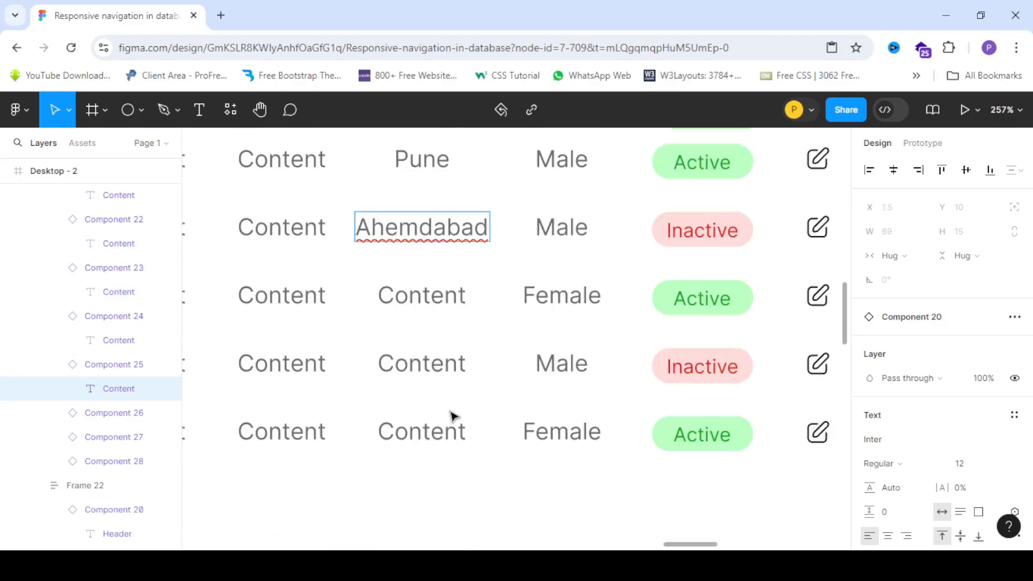
double_click(439, 293)
type("G")
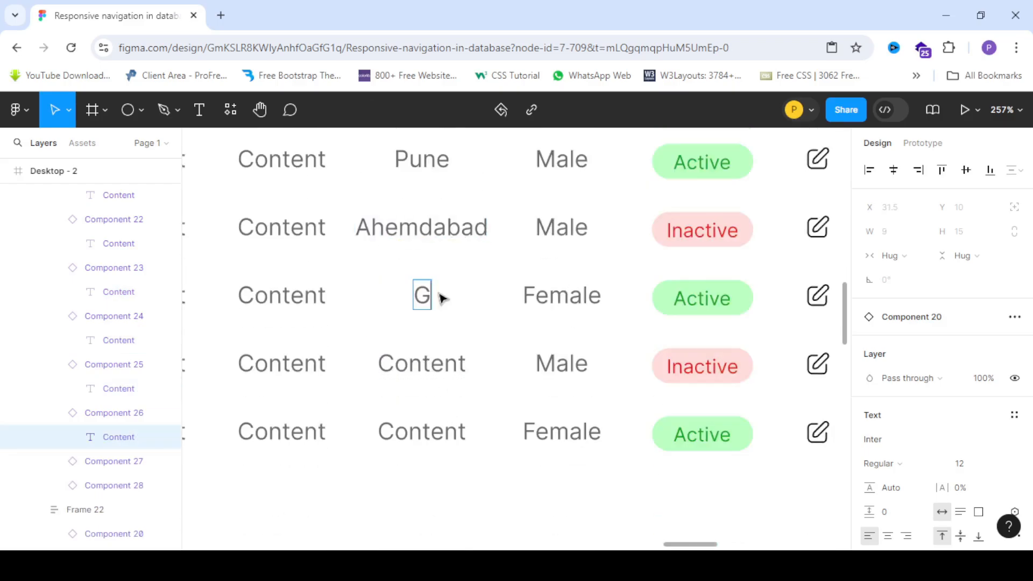
type("ujrat")
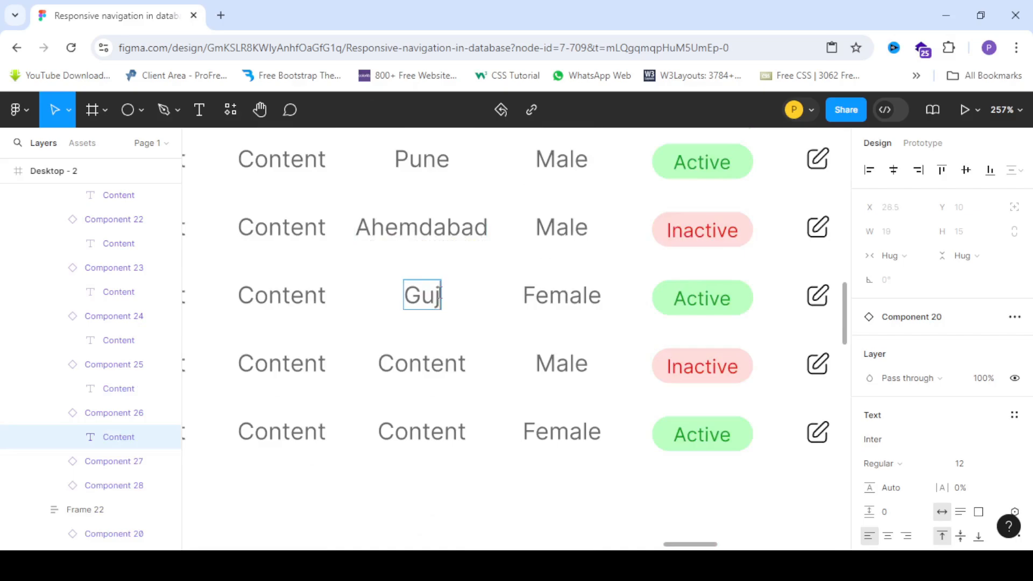
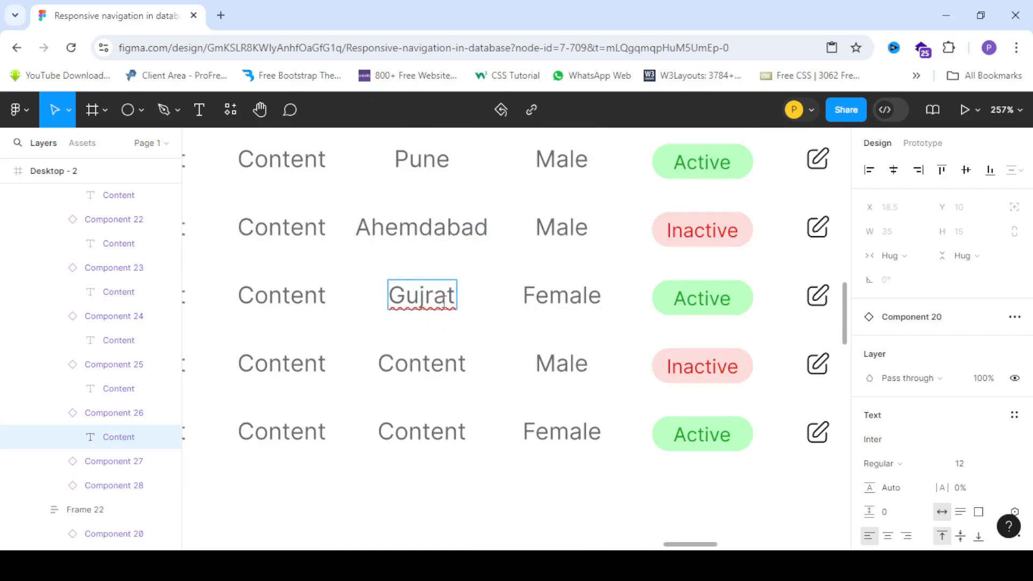
- Set the Address text of the seventh and eighth content rows to Assam and Tamil Nadu
double_click(433, 369)
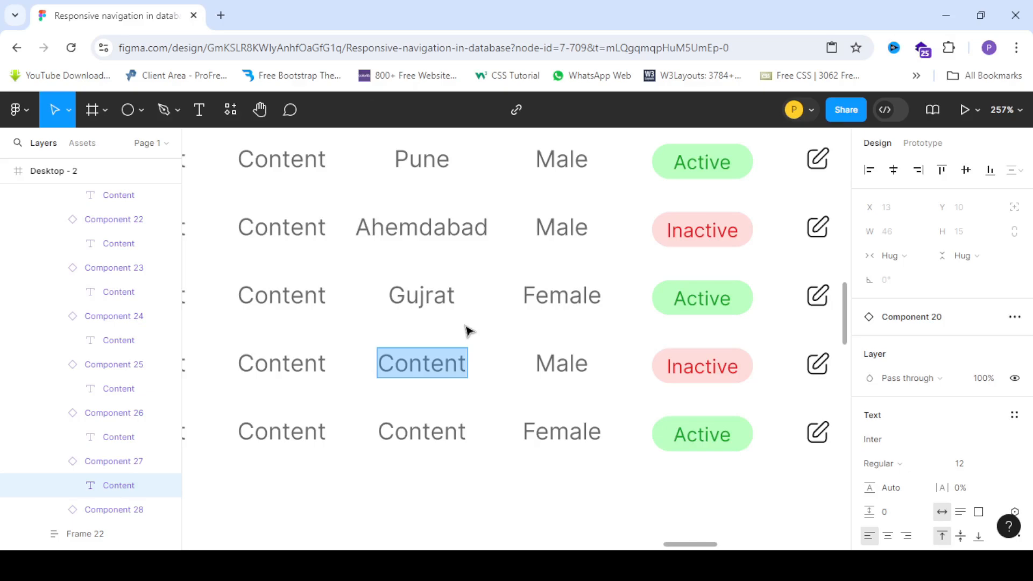
type("Assam")
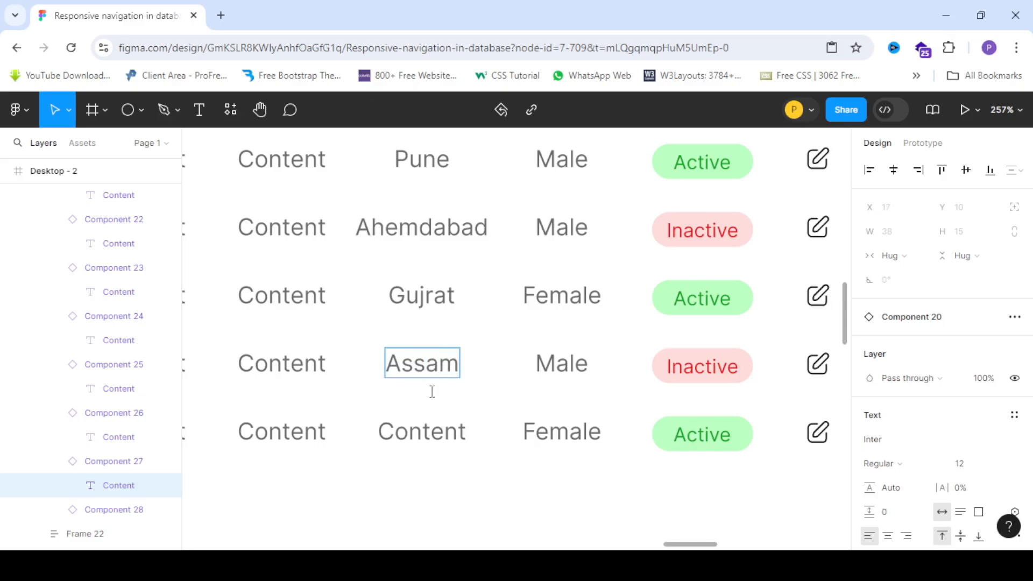
double_click(437, 443)
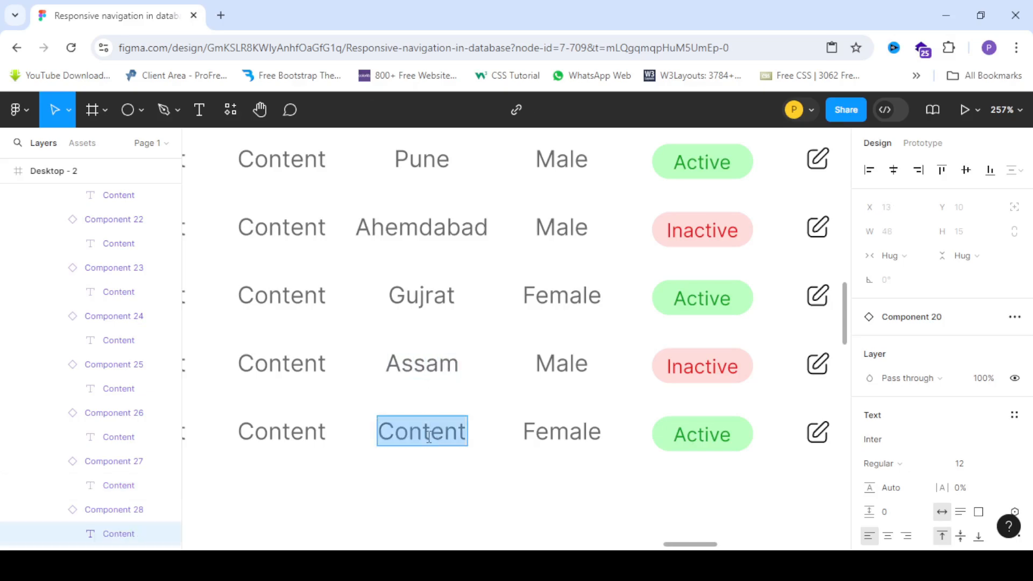
type("Tamil Nadu")
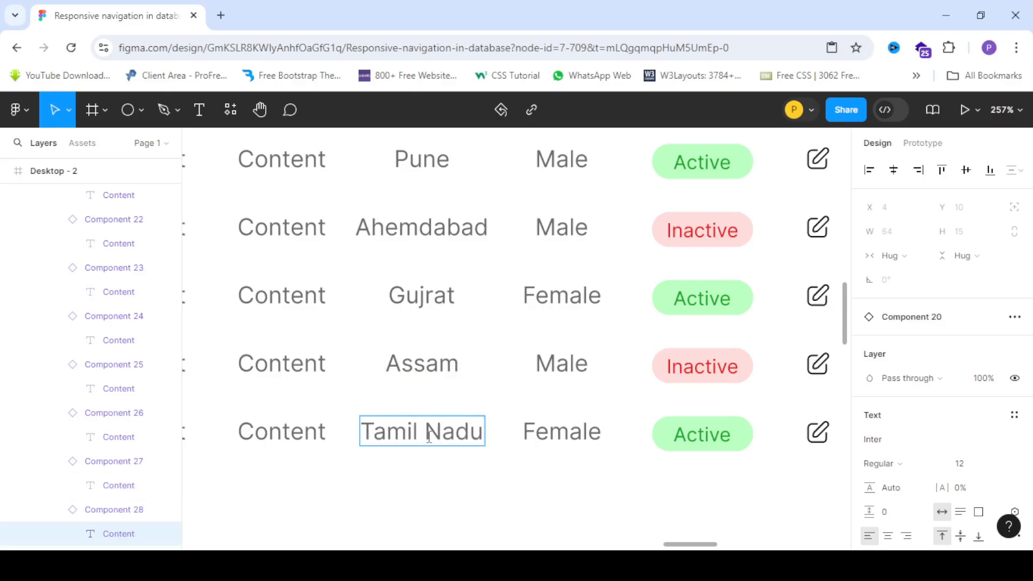
scroll(422, 330, "down", 6)
left_click(475, 420)
scroll(391, 227, "up", 5)
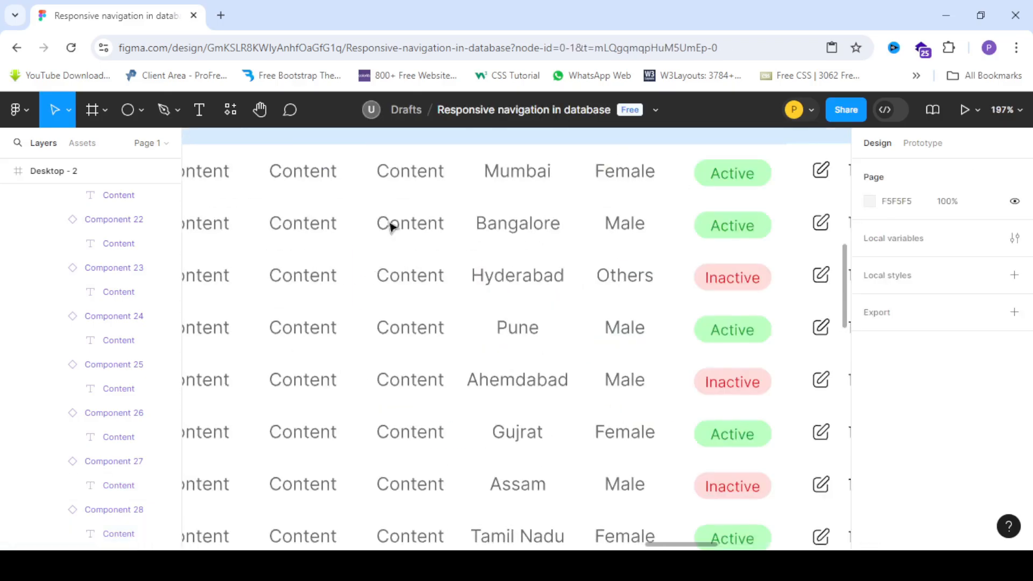
- Open the Content Reel plugin for the first content cell under Name and choose its Full Name (first last) text list
scroll(403, 183, "down", 6)
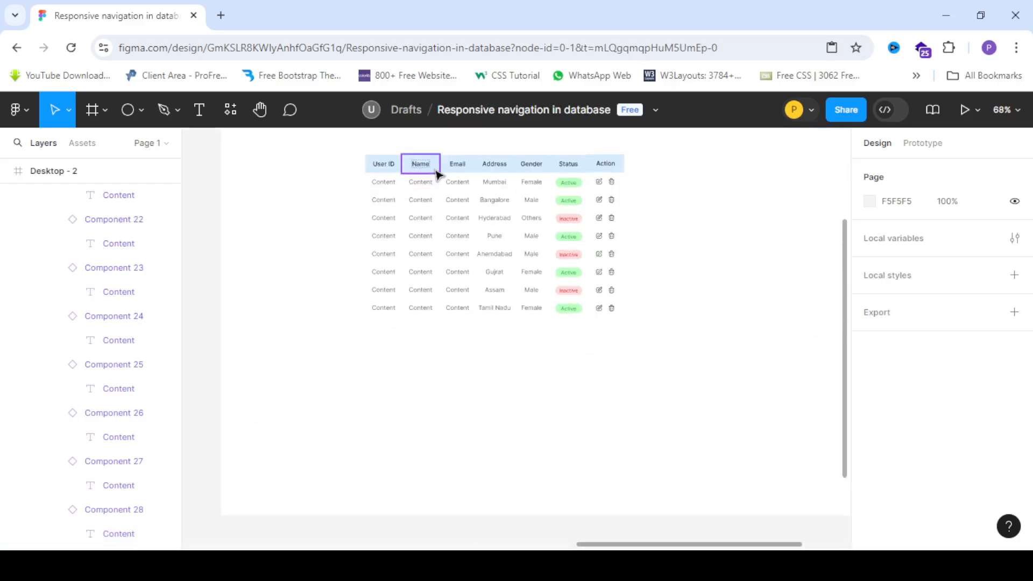
scroll(437, 174, "up", 3)
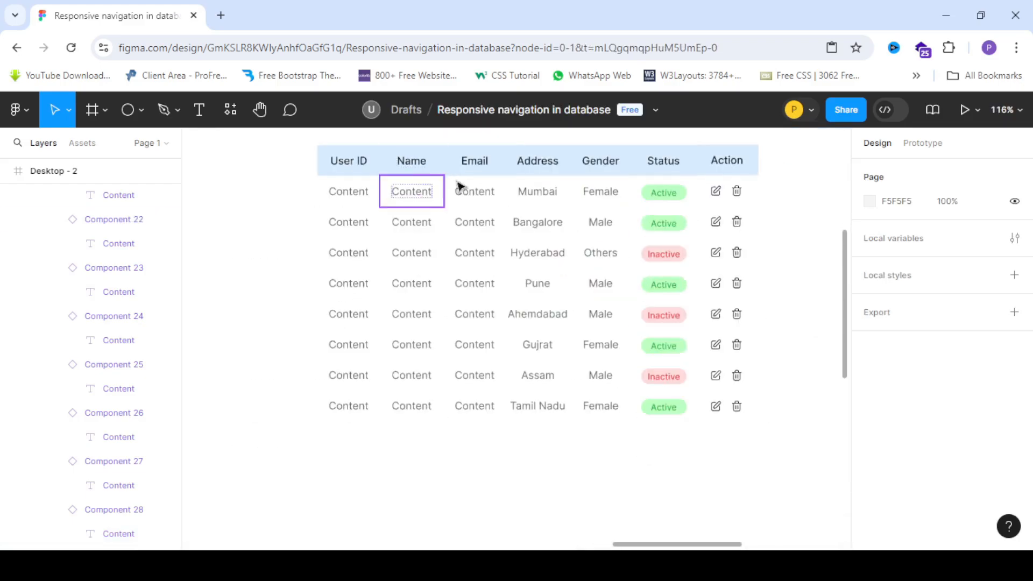
left_click(432, 195)
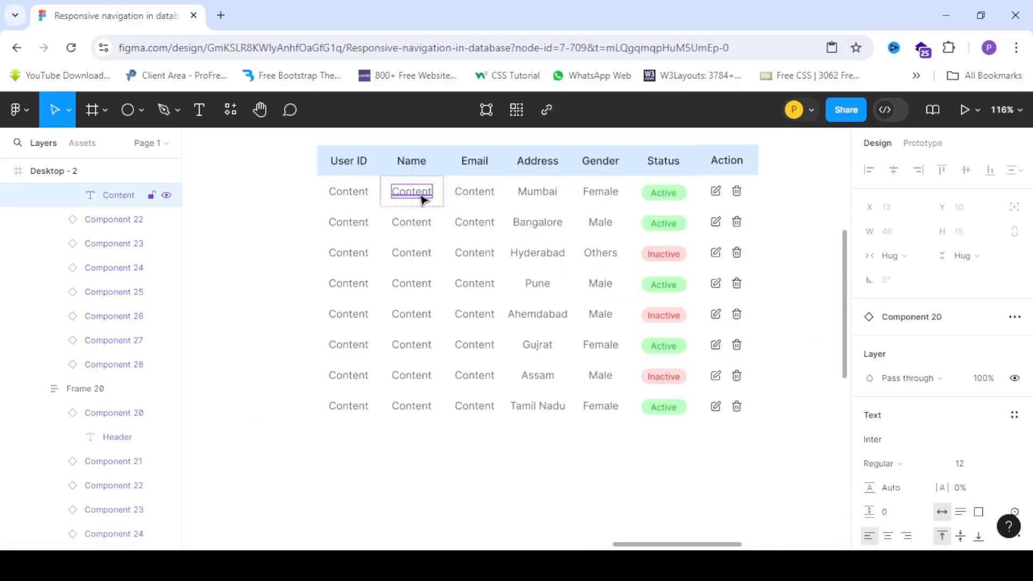
right_click(422, 186)
mouse_move(459, 415)
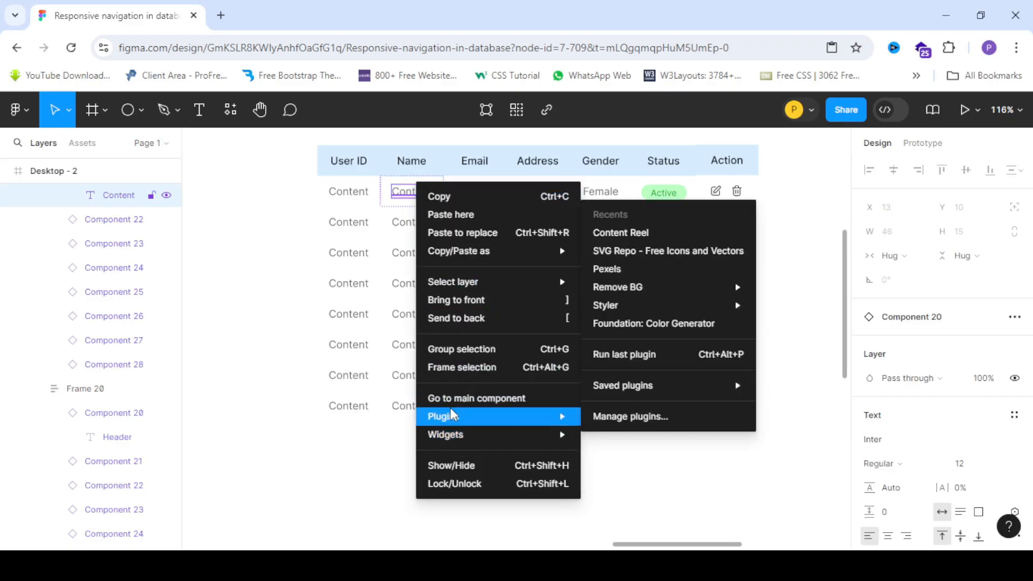
left_click(645, 237)
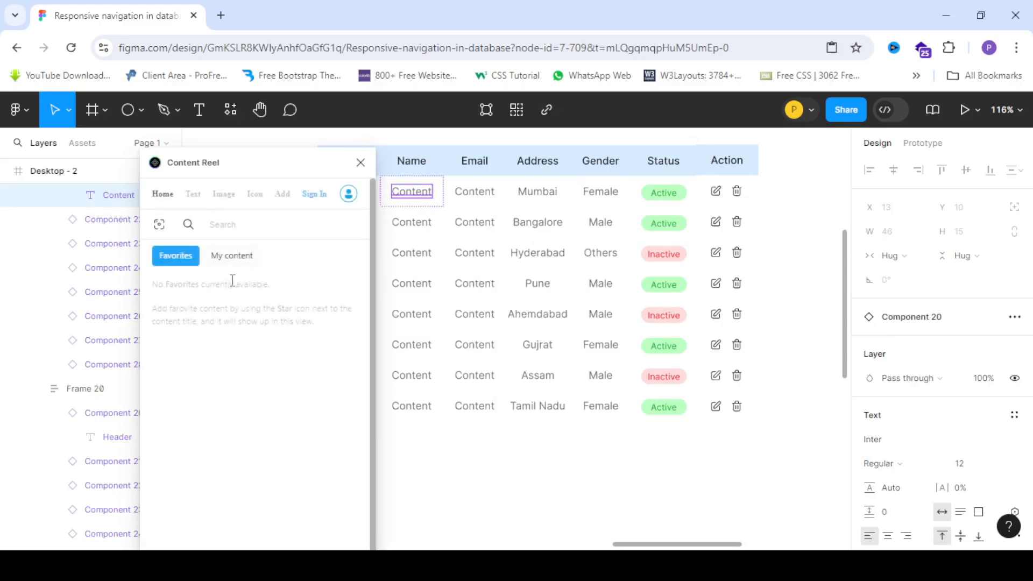
left_click(195, 198)
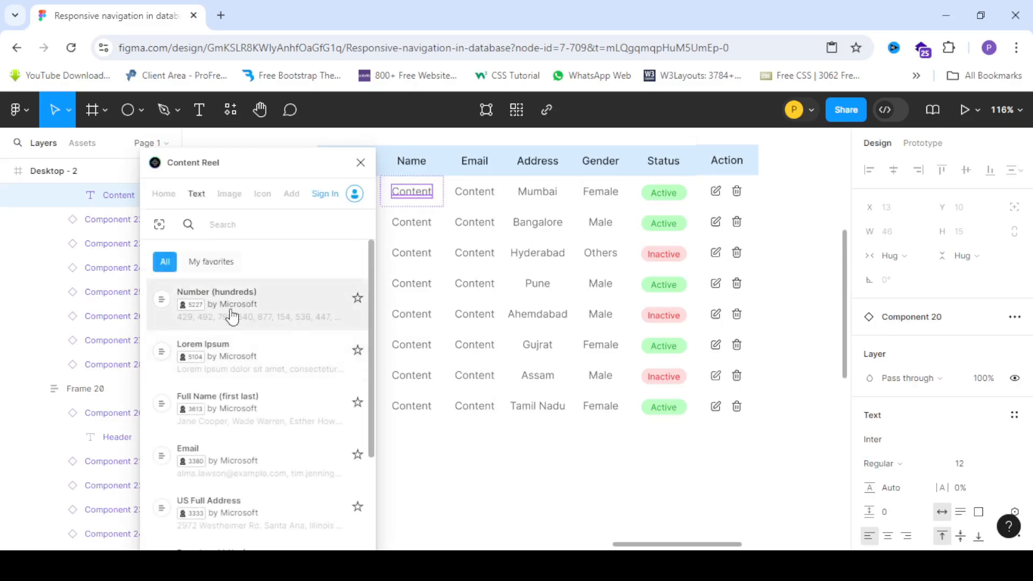
scroll(222, 375, "down", 3)
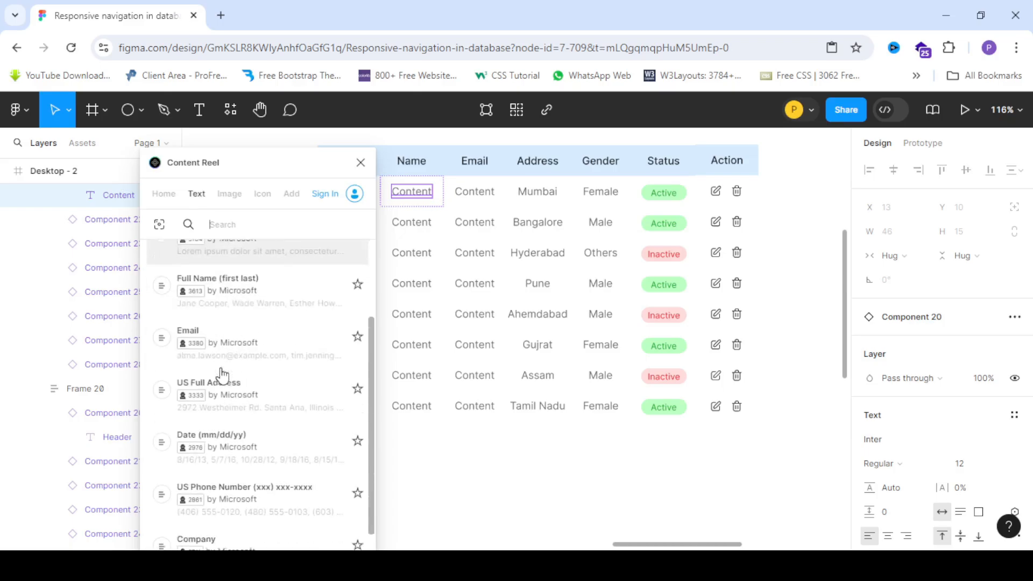
left_click(225, 277)
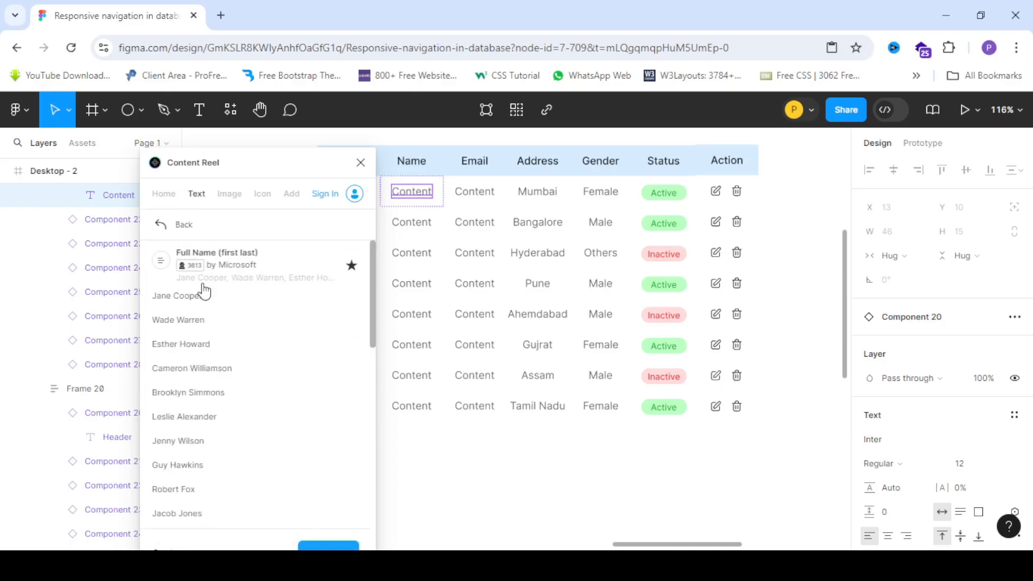
- Try applying a Content Reel full name to the first Name cell alone and undo it
left_click(350, 547)
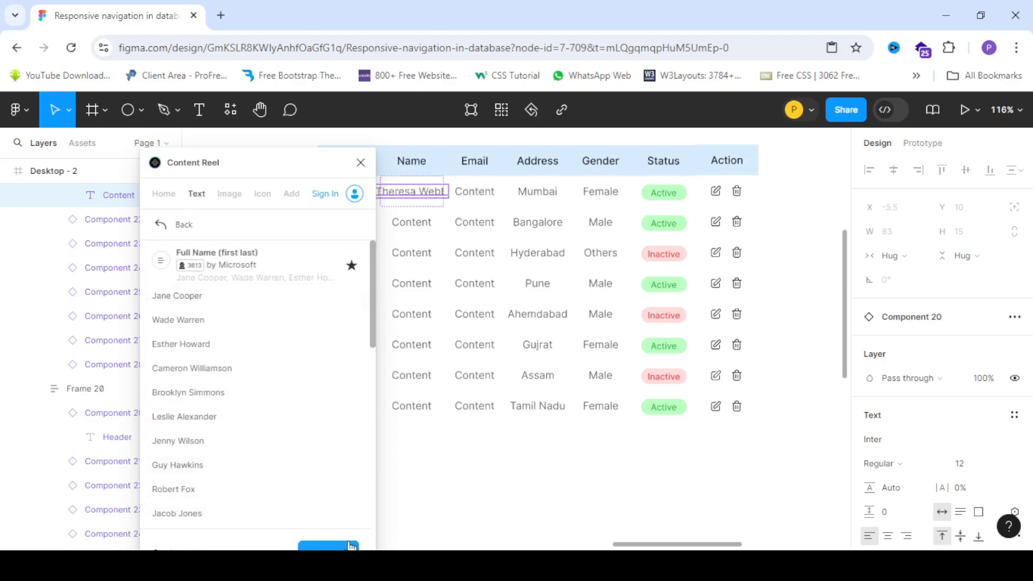
left_click(491, 488)
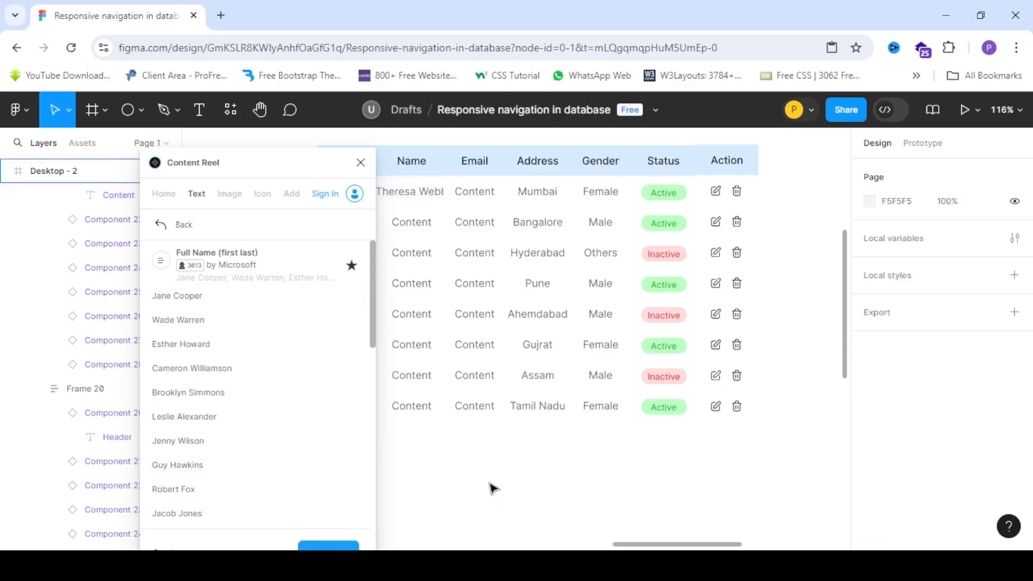
key("ctrl+z")
left_click(491, 489)
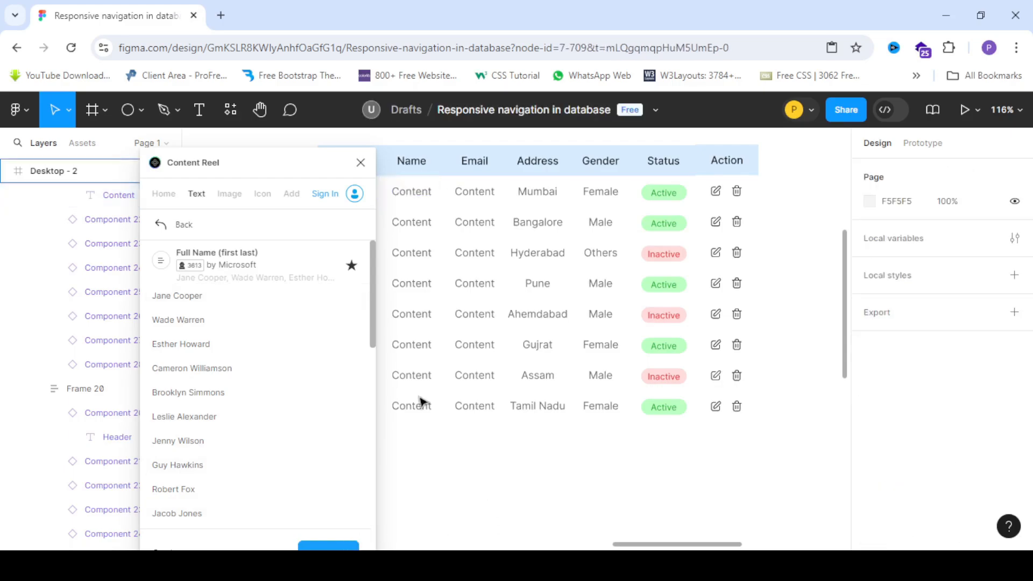
- Fill the text of all eight content cells in the Name column with Content Reel full names
left_click(426, 198)
left_click(415, 230, "shift")
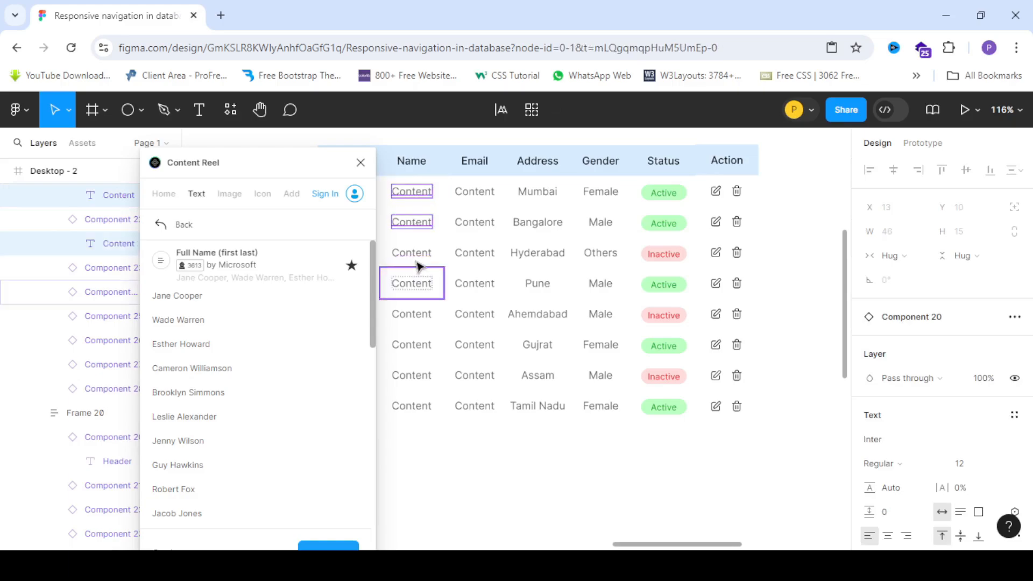
left_click(417, 256, "shift")
left_click(418, 291, "shift")
left_click(418, 317, "shift")
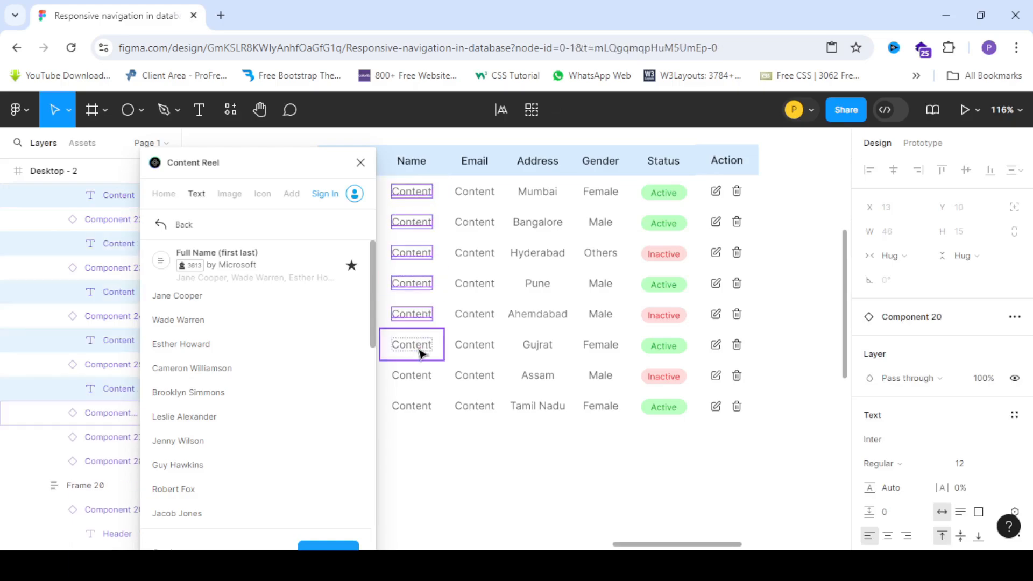
left_click(419, 346, "shift")
left_click(423, 386, "shift")
left_click(422, 408, "shift")
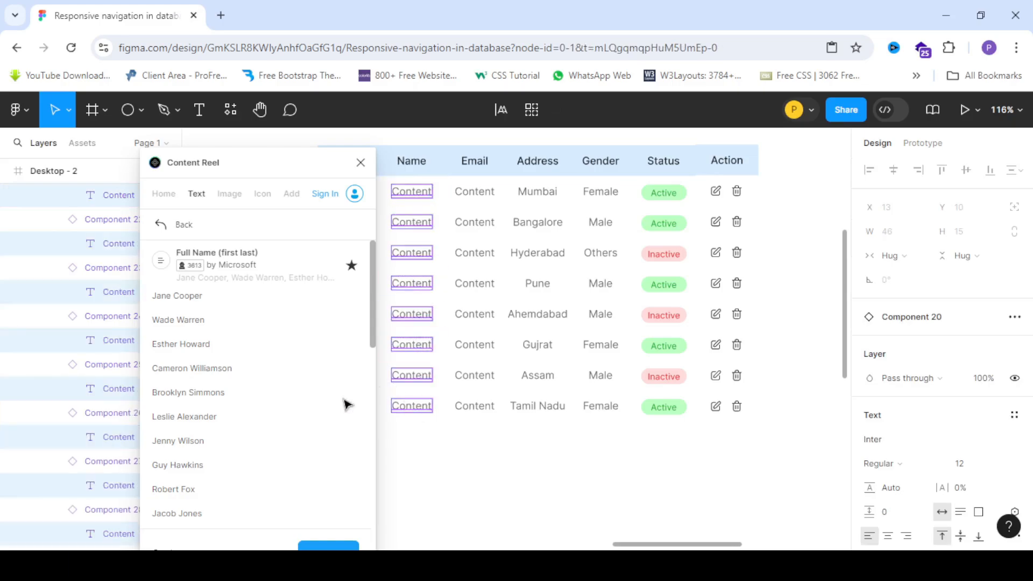
left_click(328, 546)
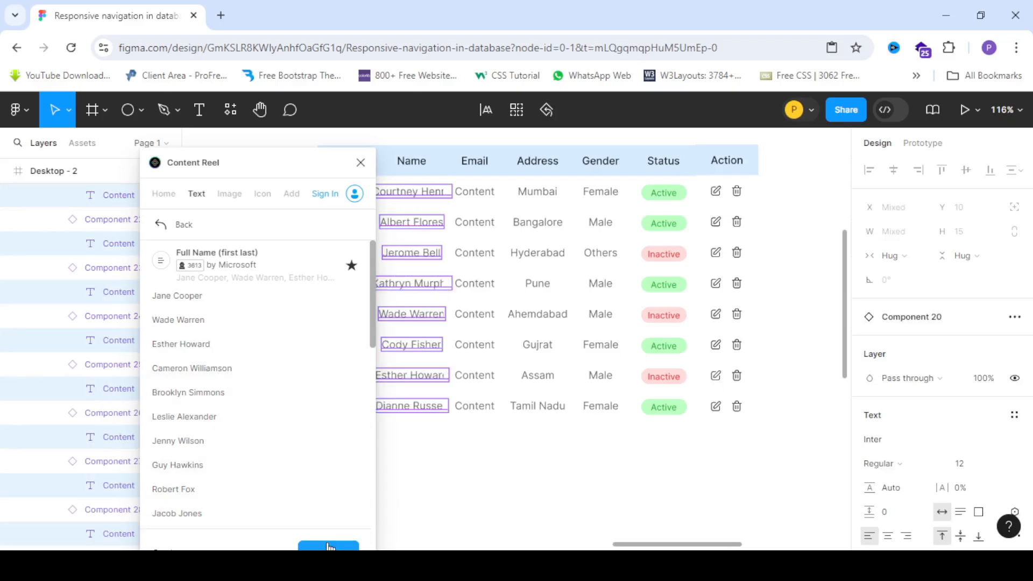
- Multi-edit the text of all eight User ID content cells to one seven-digit sample user ID
scroll(473, 215, "down", 3)
scroll(444, 210, "up", 3)
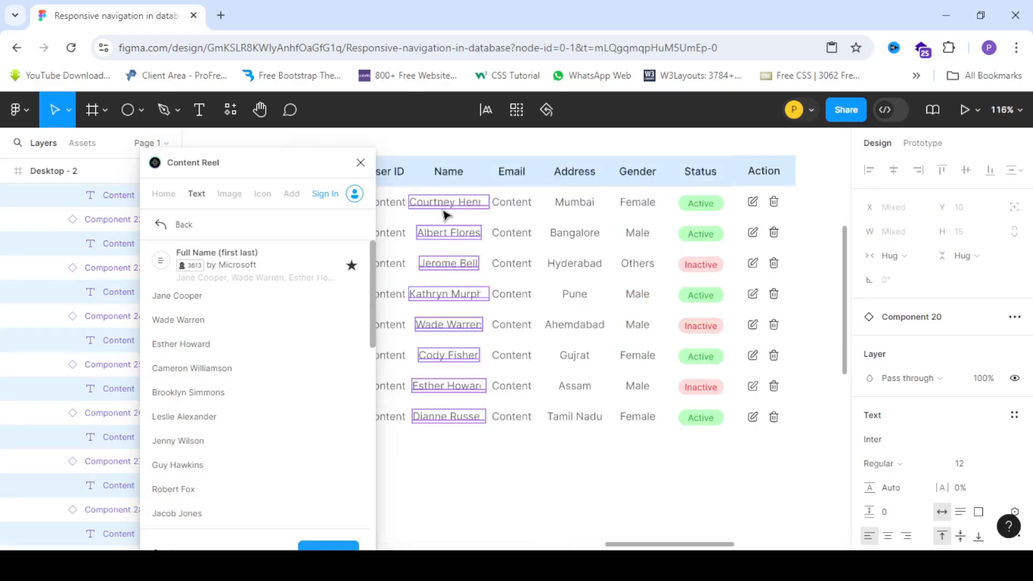
scroll(547, 236, "down", 3)
scroll(477, 226, "up", 3)
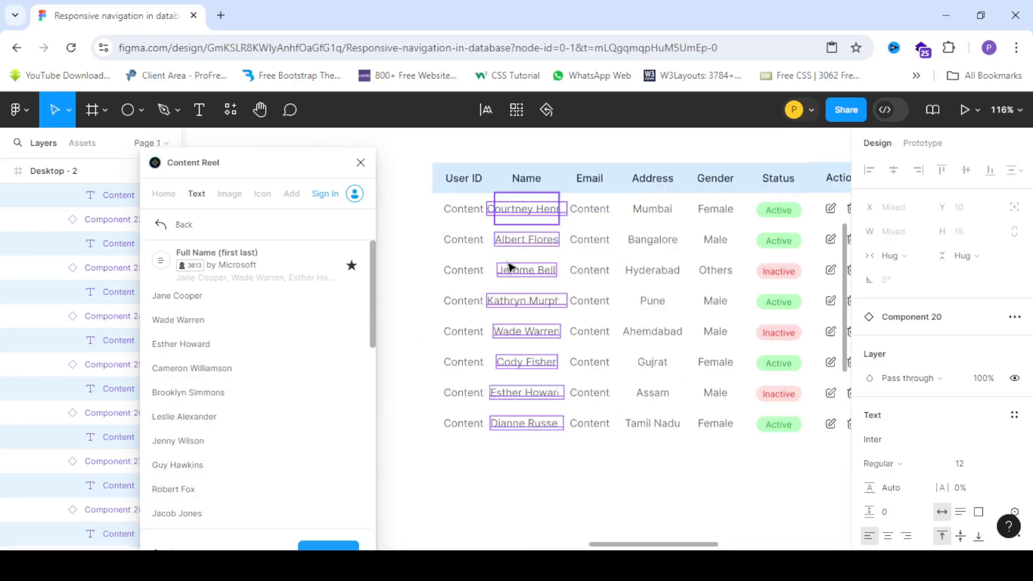
left_click(461, 215)
left_click(461, 243, "shift")
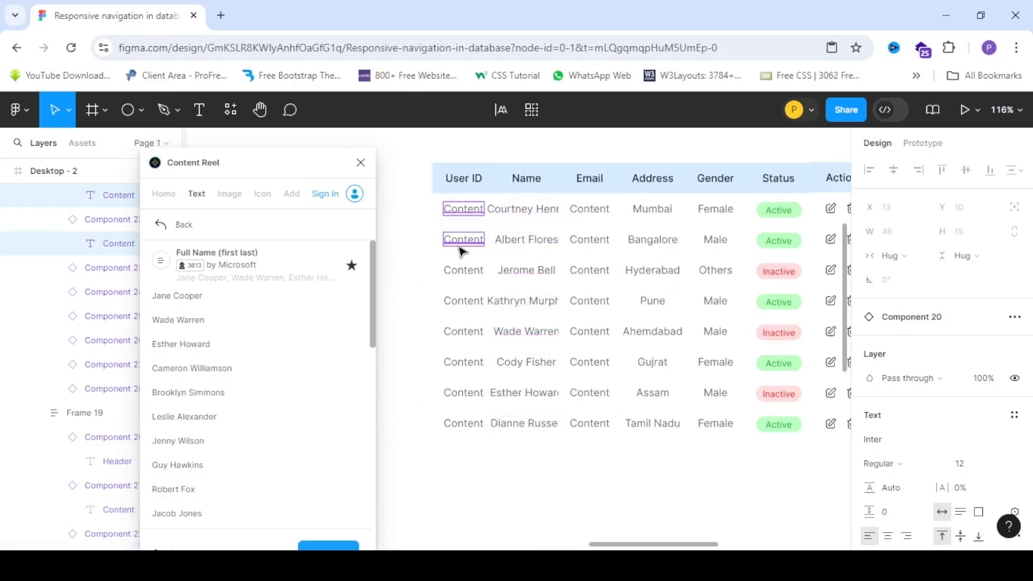
left_click(461, 274, "shift")
left_click(461, 305, "shift")
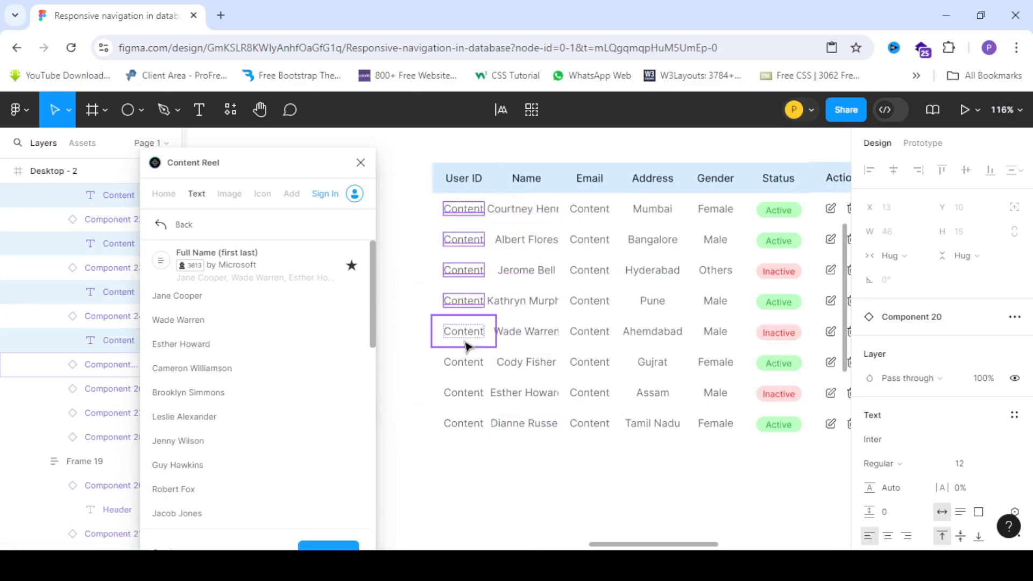
left_click(463, 331, "shift")
left_click(471, 368, "shift")
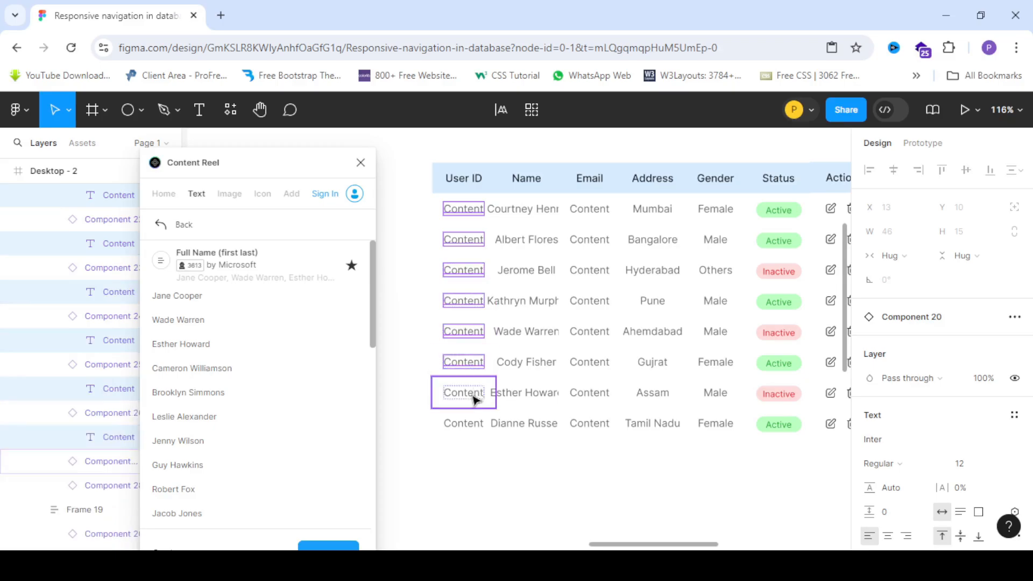
left_click(472, 398, "shift")
left_click(471, 424, "shift")
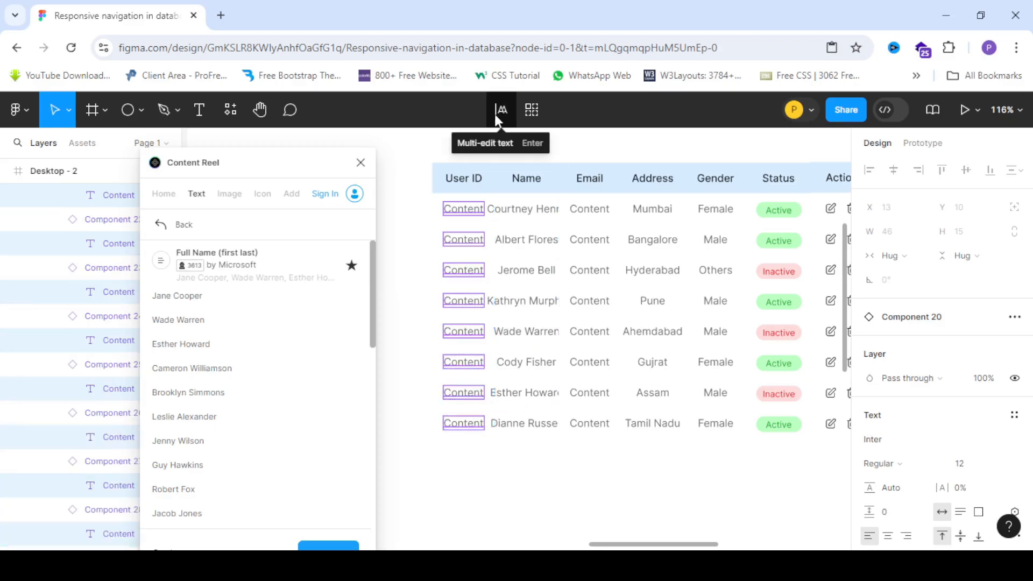
left_click(500, 112)
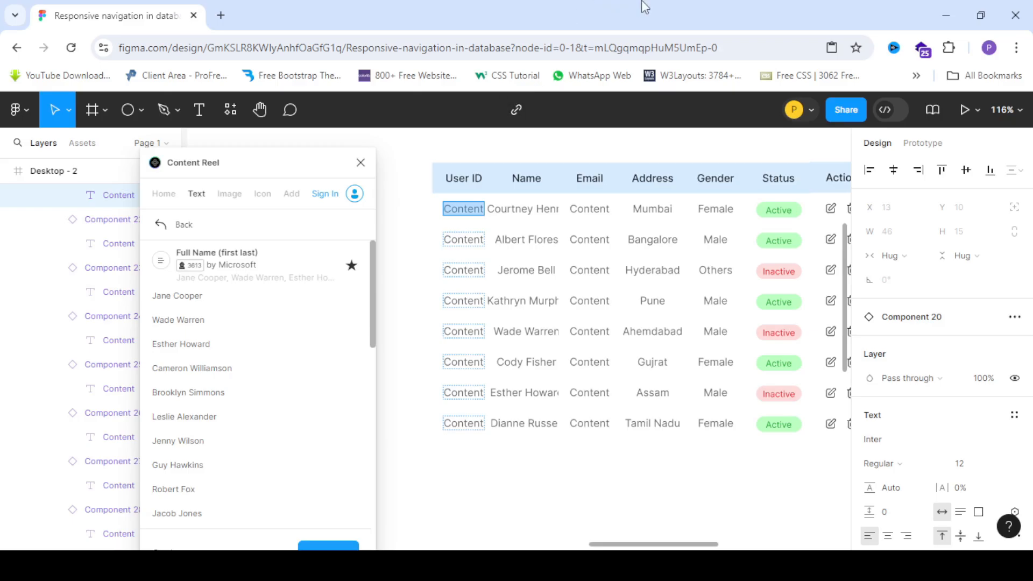
type("5367262")
- Fill the text of all eight content cells in the Email column with Content Reel's Email sample text
scroll(505, 196, "down", 2)
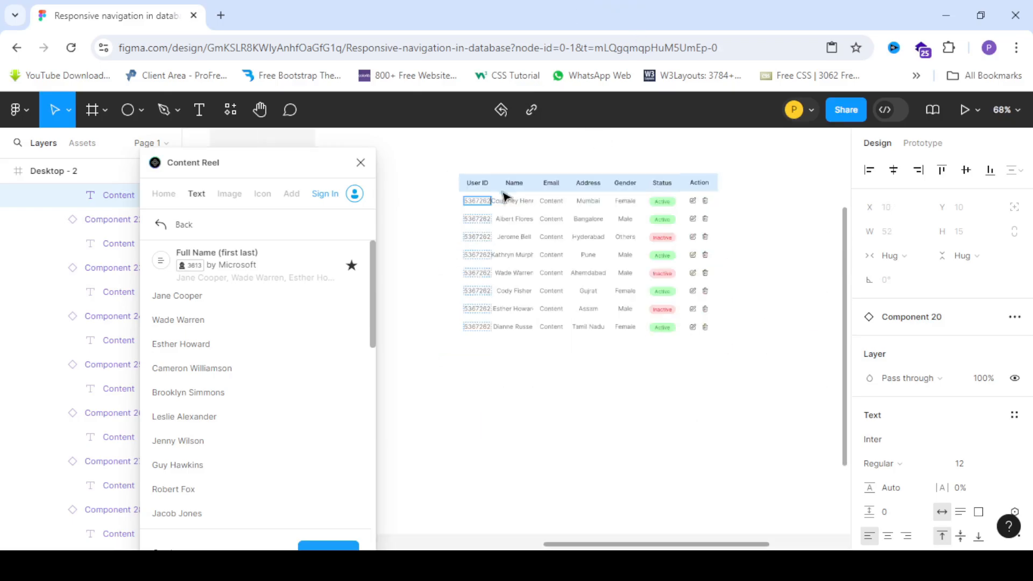
scroll(572, 212, "up", 3)
double_click(515, 189)
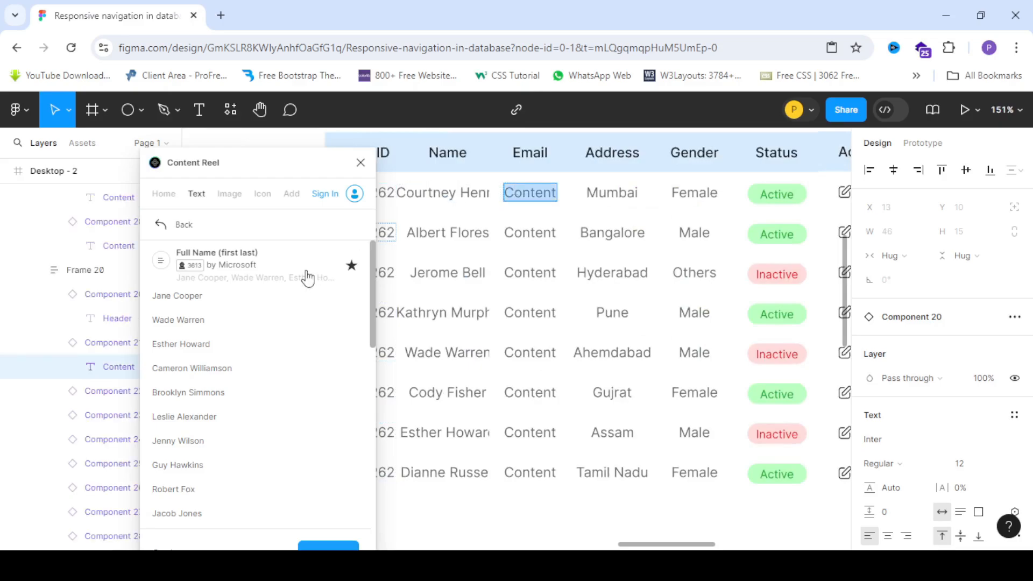
key("Escape")
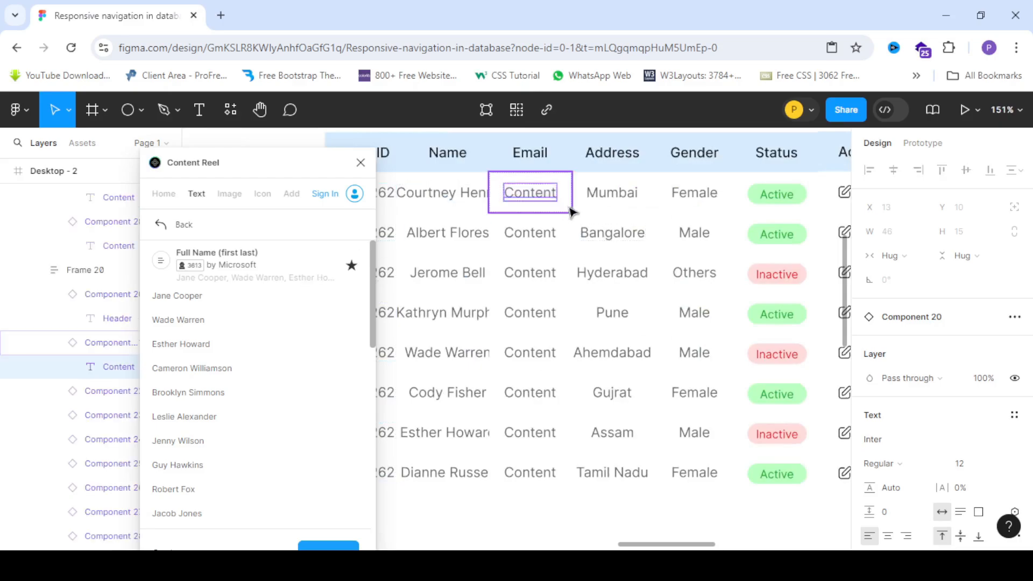
left_click(547, 272, "shift")
left_click(544, 312, "shift")
left_click(538, 352, "shift")
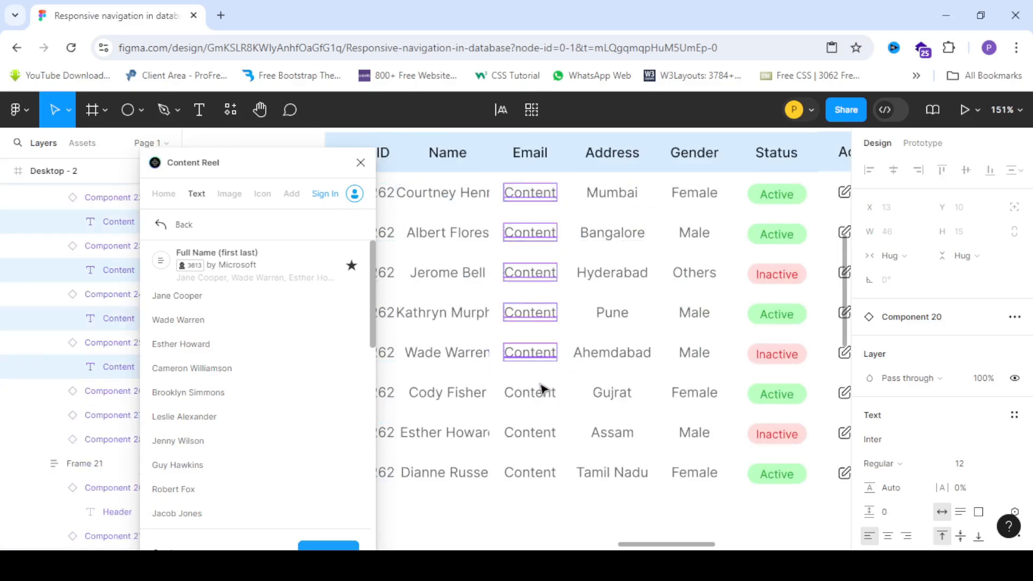
left_click(550, 415, "shift")
left_click(552, 435, "shift")
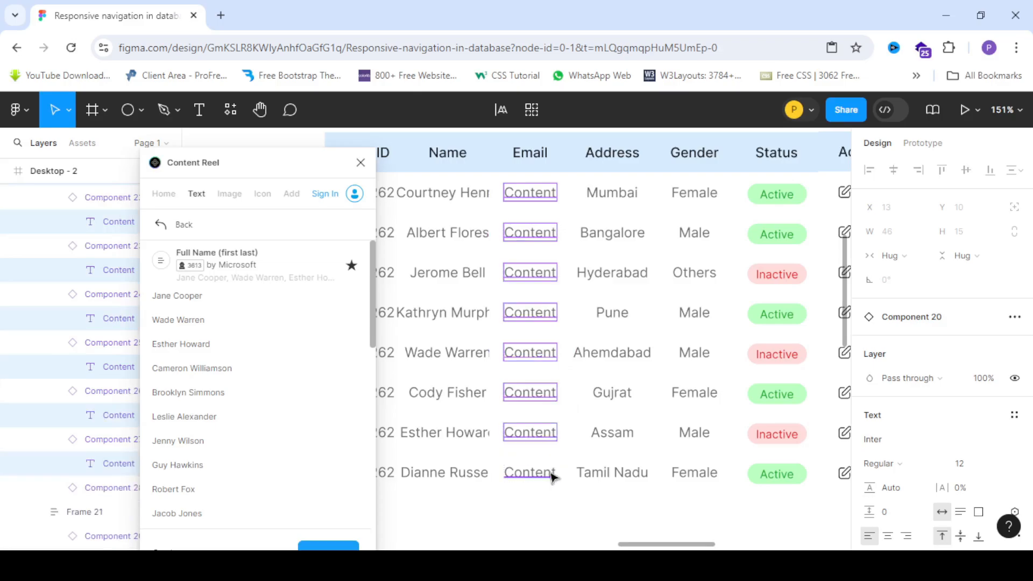
left_click(553, 473, "shift")
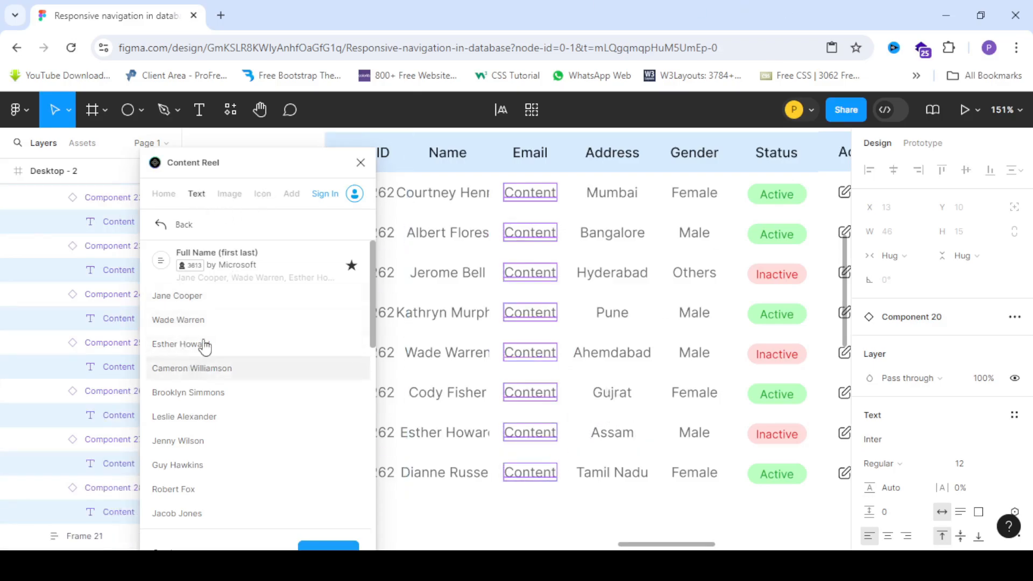
left_click(161, 225)
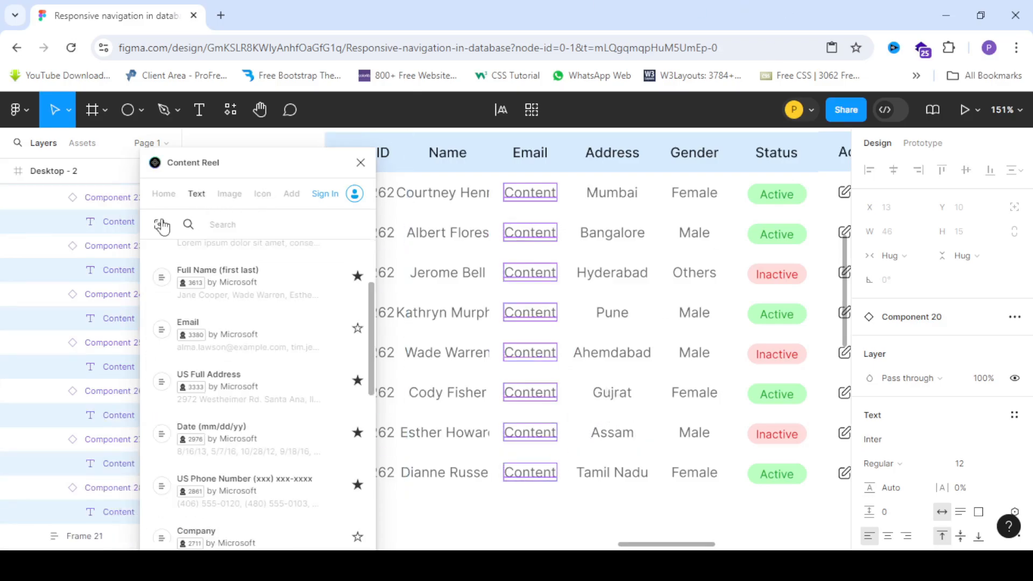
left_click(219, 334)
scroll(483, 231, "down", 3)
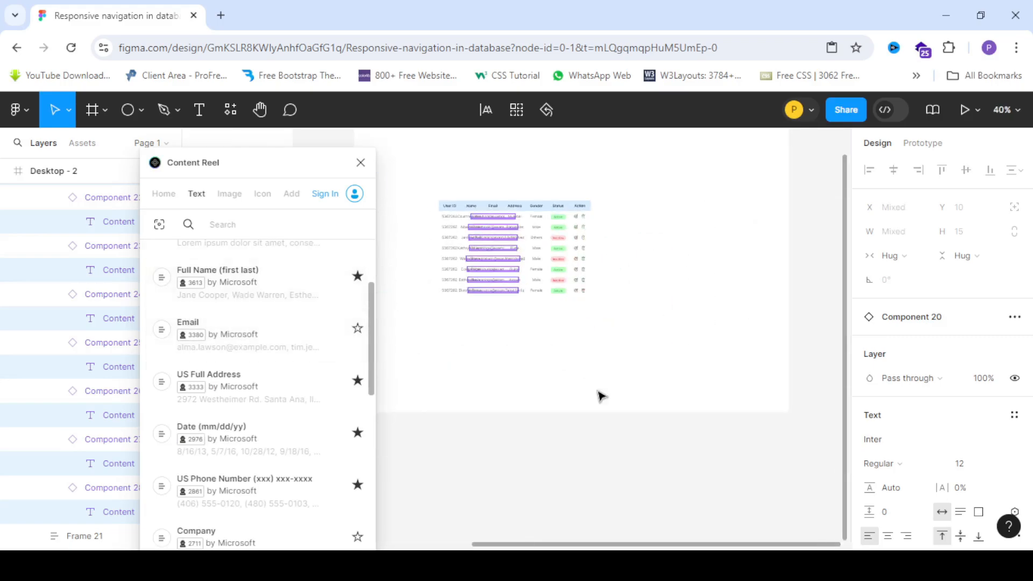
left_click(597, 395)
- Widen the Name column frame to fit the full names and the Email column frame to a width of about 194
scroll(538, 229, "down", 3)
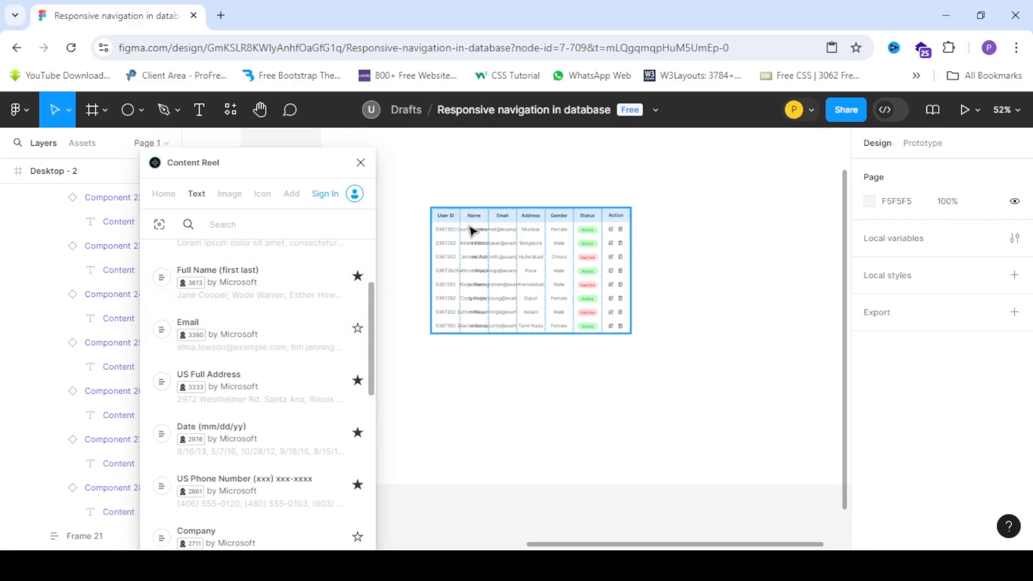
scroll(472, 231, "up", 5)
left_click(494, 234)
double_click(493, 232)
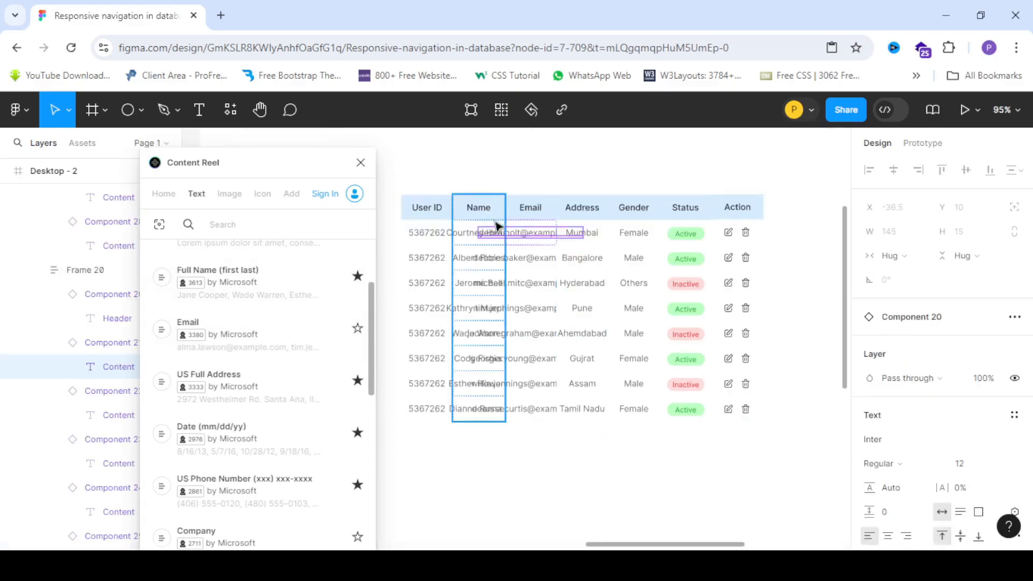
left_click(500, 221)
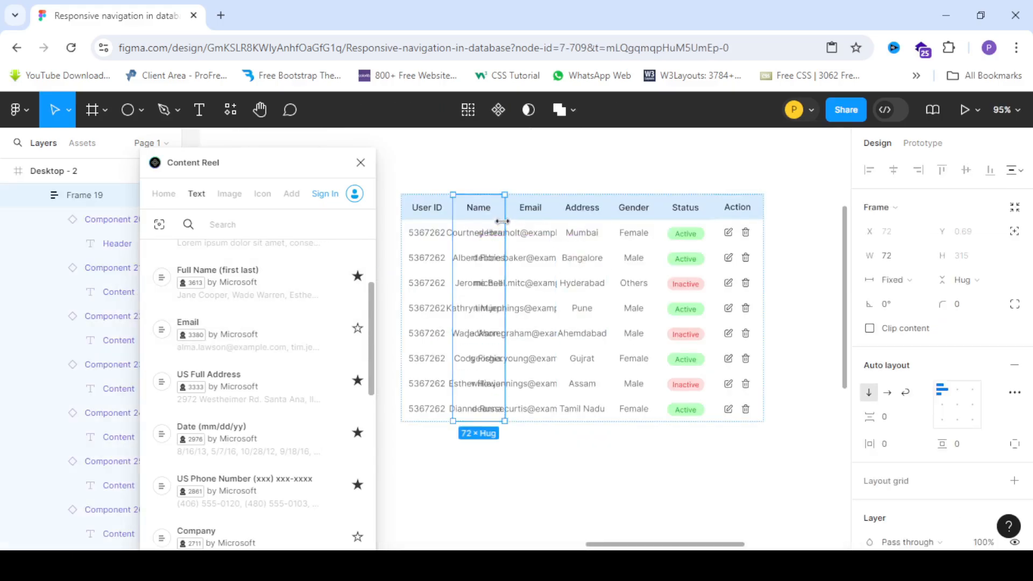
left_click_drag(517, 220, 577, 220)
left_click(620, 229)
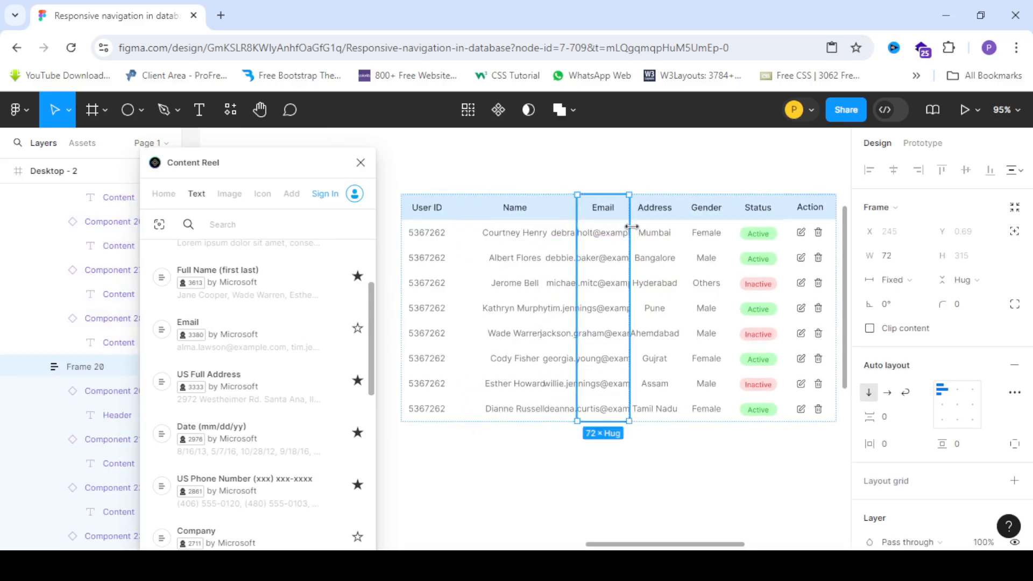
left_click_drag(664, 227, 721, 231)
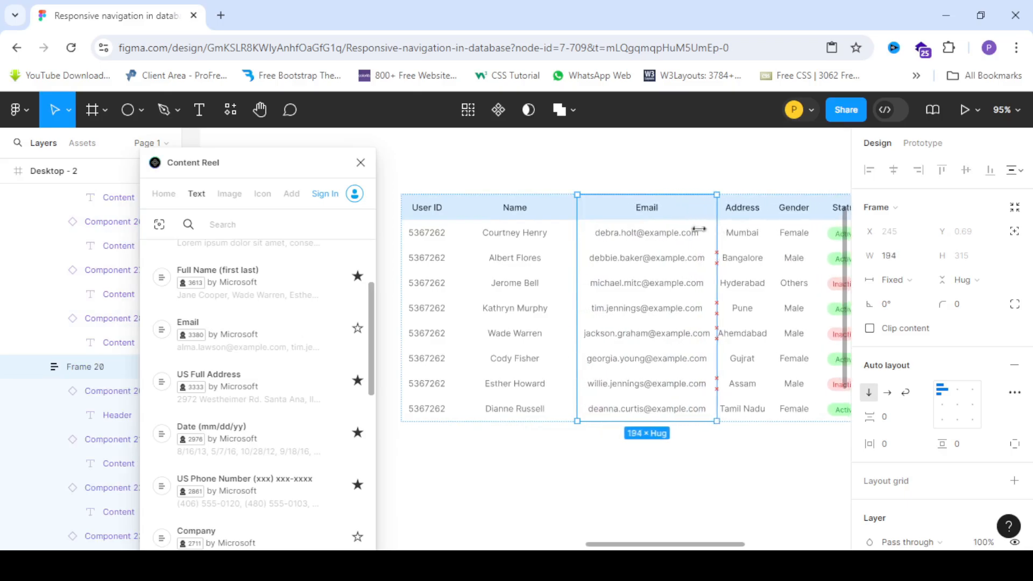
- Widen the Address column frame to about 102 and the Gender column frame to about 82
scroll(484, 231, "down", 5)
scroll(612, 248, "up", 4)
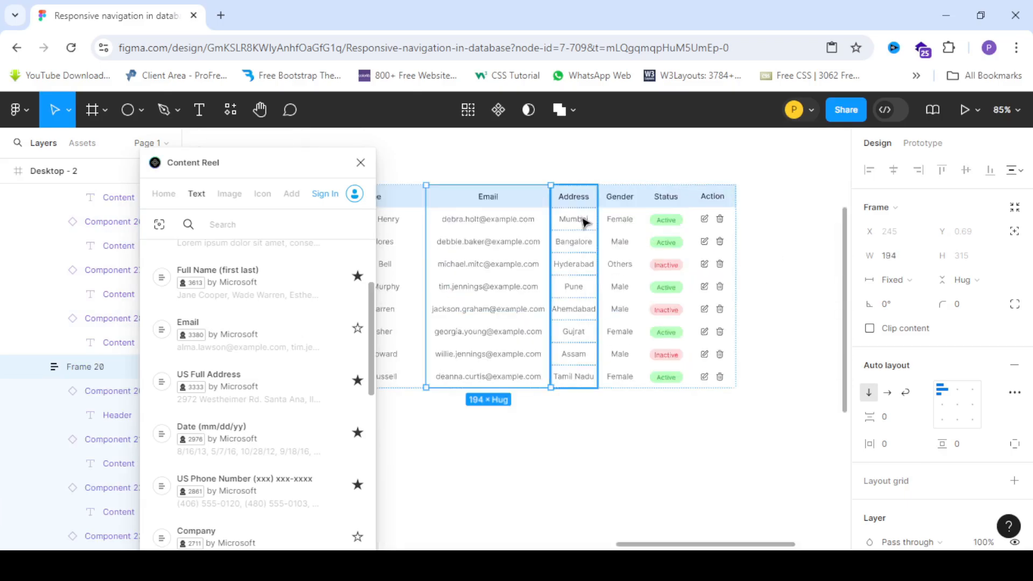
left_click(611, 226)
left_click(586, 231)
left_click_drag(612, 228, 675, 234)
left_click(661, 236)
scroll(640, 241, "down", 3)
scroll(452, 250, "up", 2)
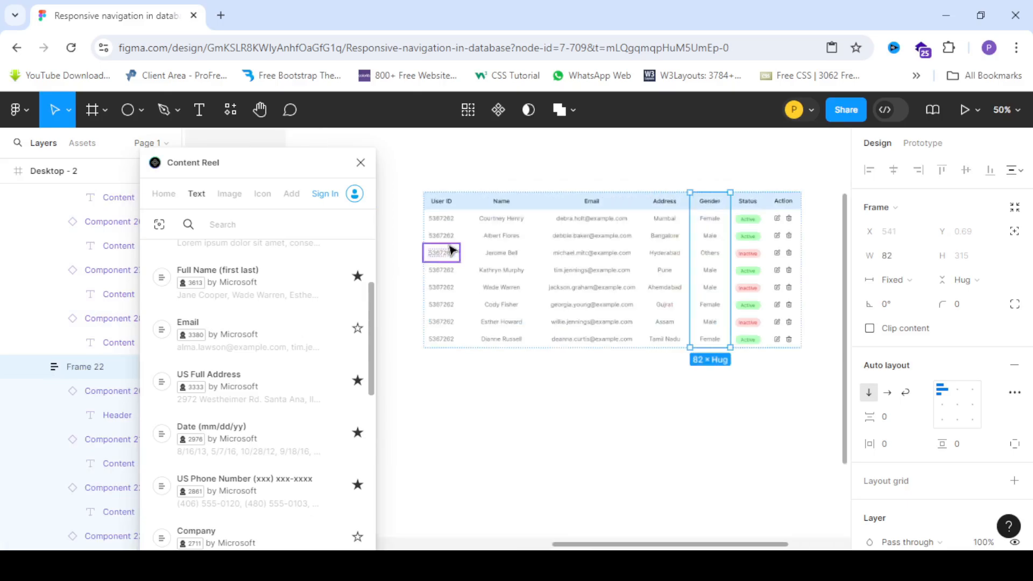
- Try narrowing the whole table frame to a width of about 677
scroll(447, 244, "down", 2)
left_click(410, 200)
left_click_drag(441, 215, 706, 312)
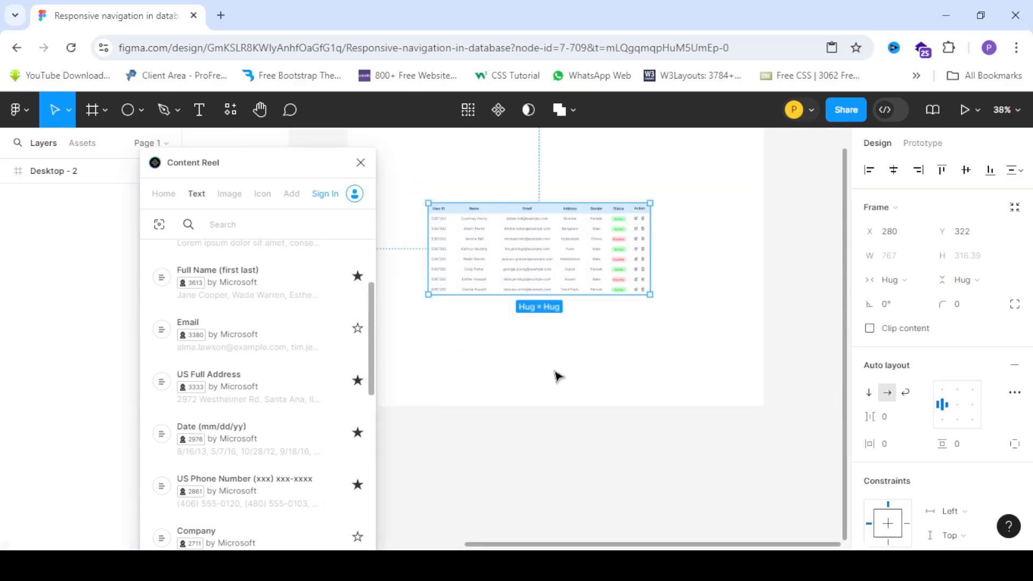
left_click(422, 242)
left_click(643, 247)
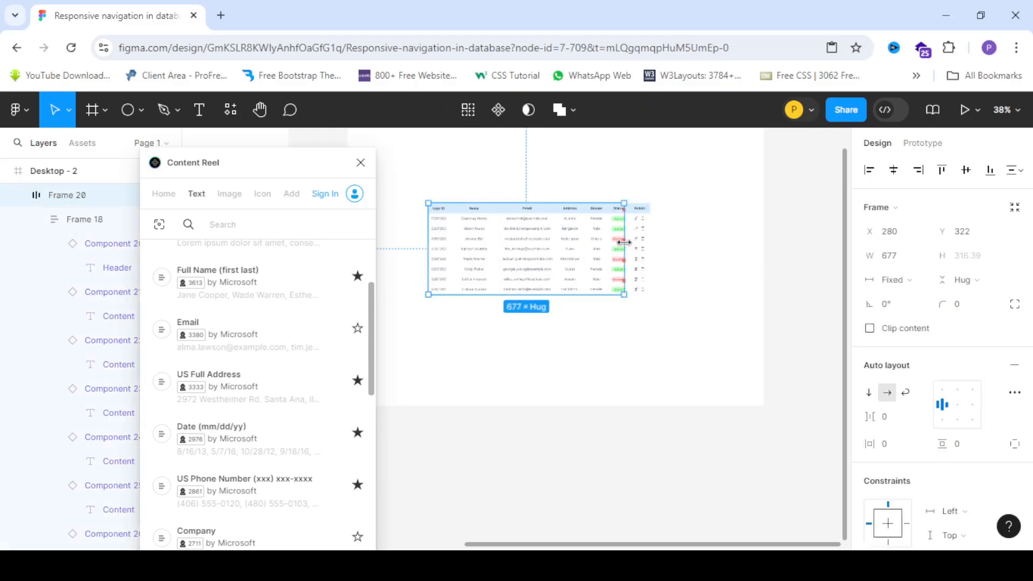
scroll(446, 262, "up", 3)
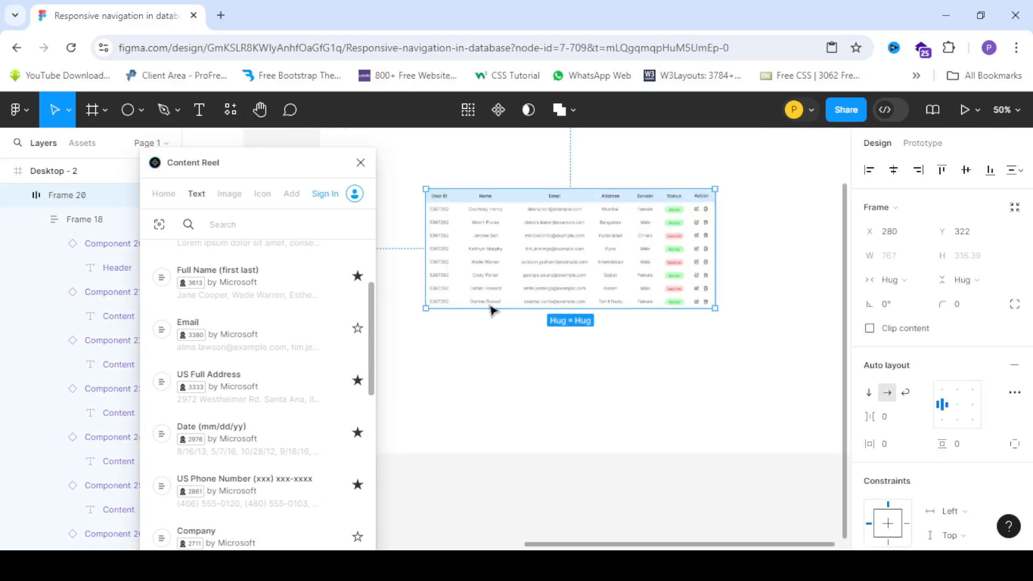
left_click(507, 339)
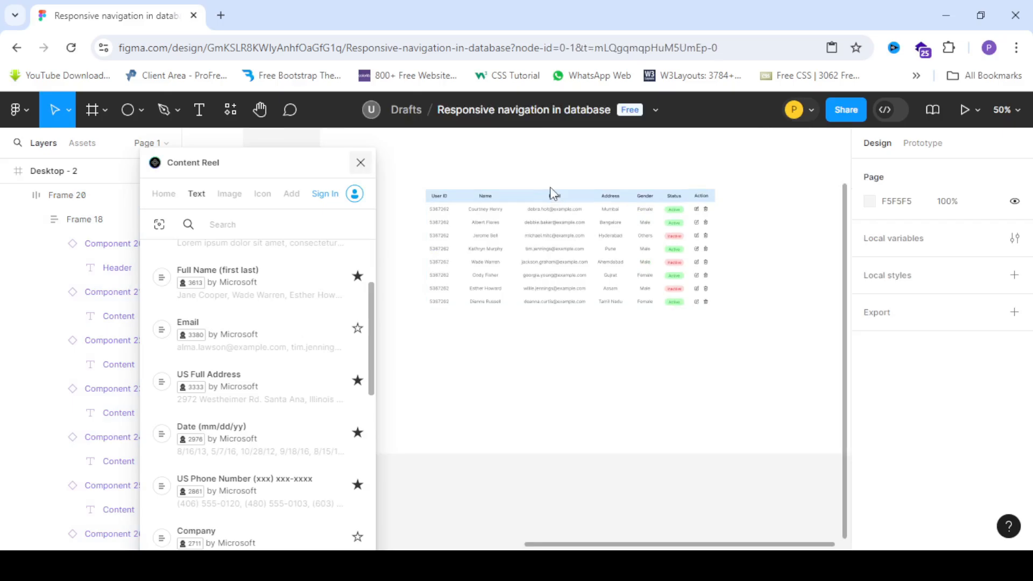
- Close the Content Reel plugin
left_click(357, 164)
scroll(277, 189, "down", 2)
scroll(326, 200, "up", 5)
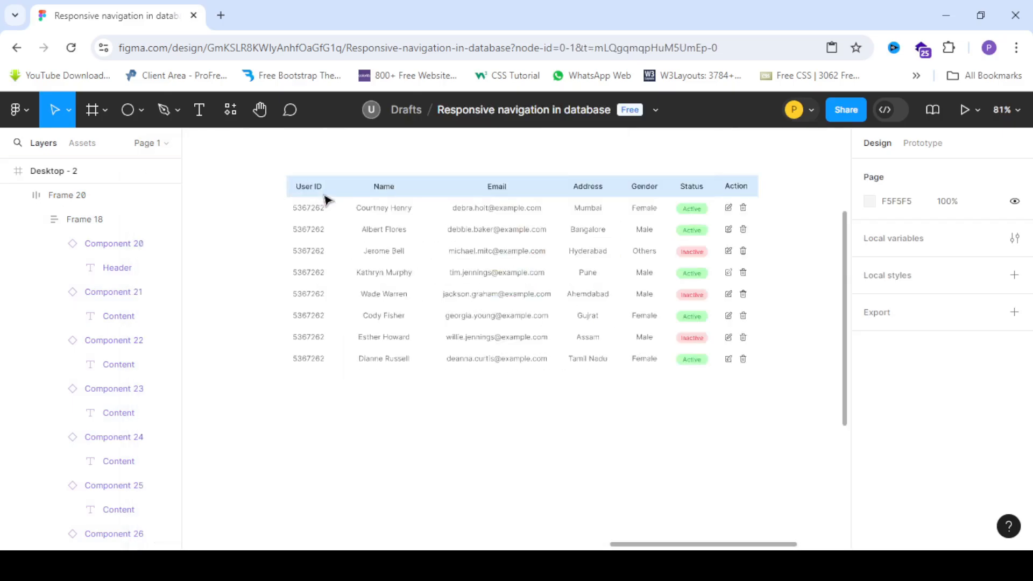
- Set all seven column frames, from User ID to Action, to fill container in both width and height
left_click(315, 229)
left_click(308, 229)
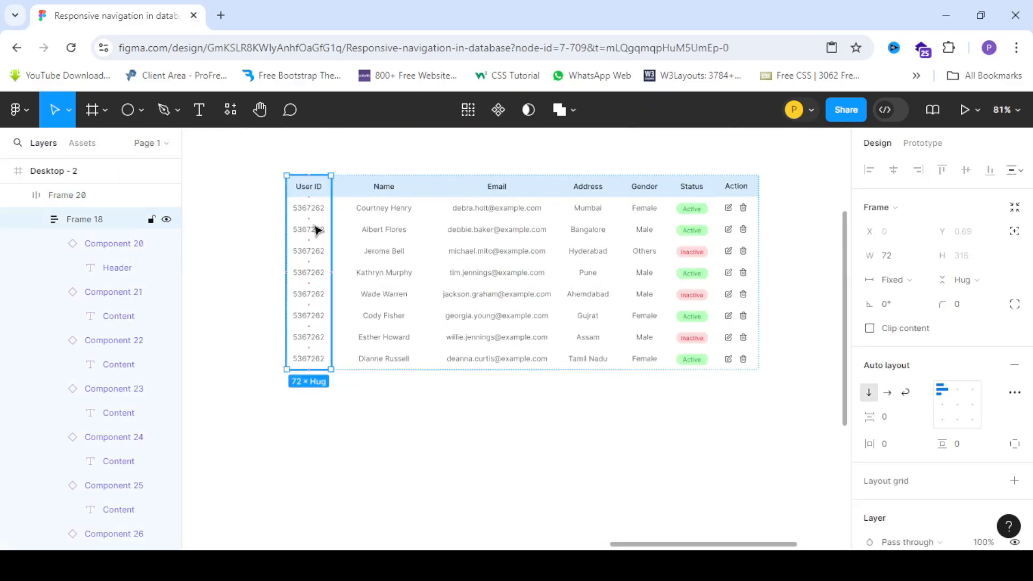
left_click(395, 238, "shift")
left_click(506, 245, "shift")
left_click(588, 232, "shift")
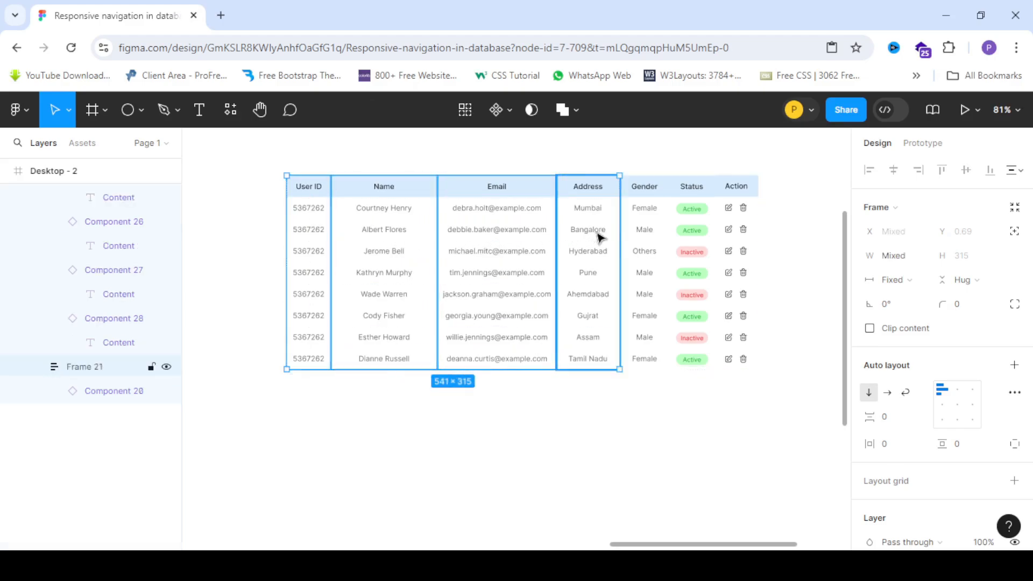
left_click(645, 245, "shift")
left_click(701, 247, "shift")
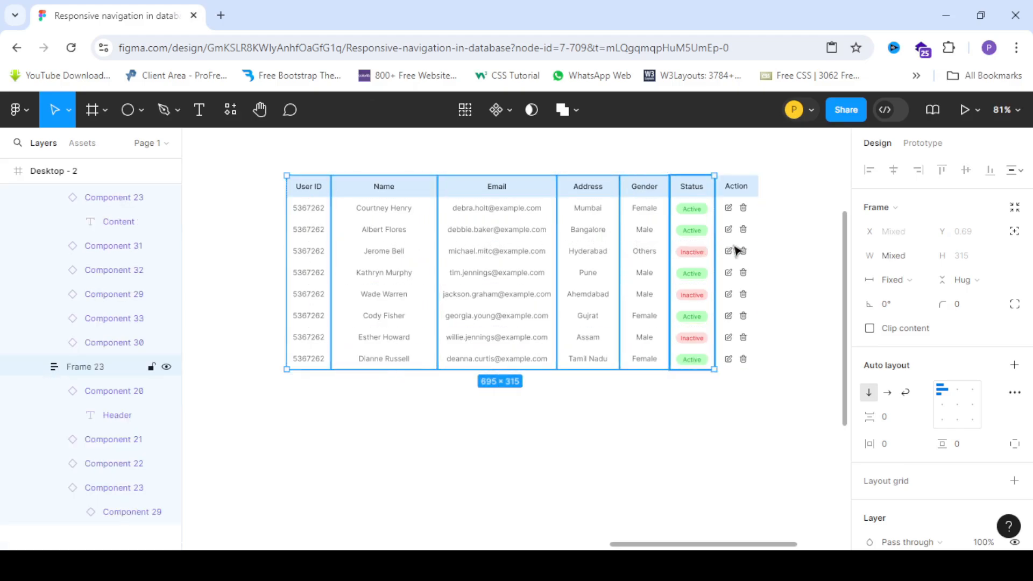
left_click(753, 251, "shift")
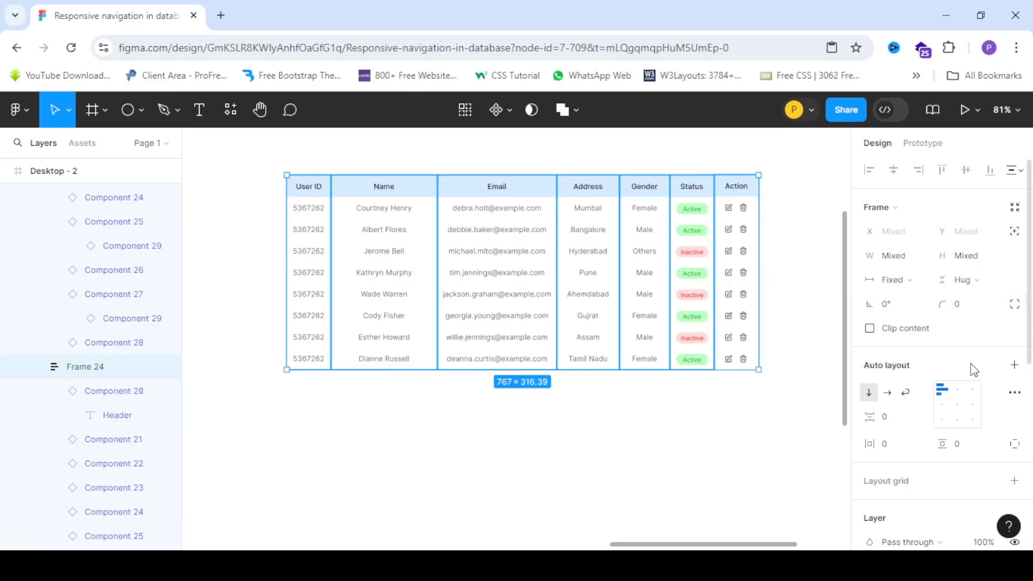
left_click(908, 279)
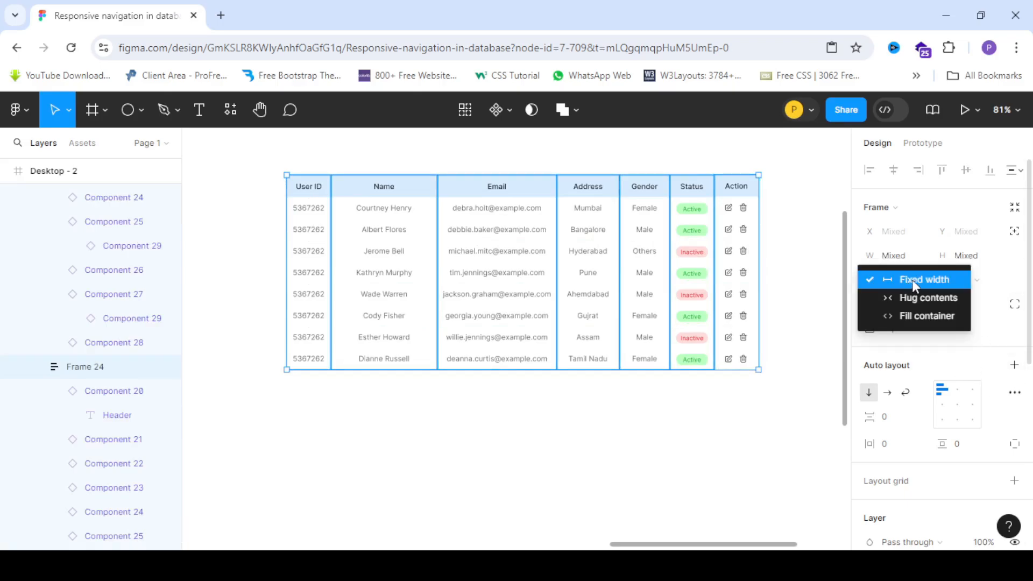
left_click(919, 317)
left_click(972, 279)
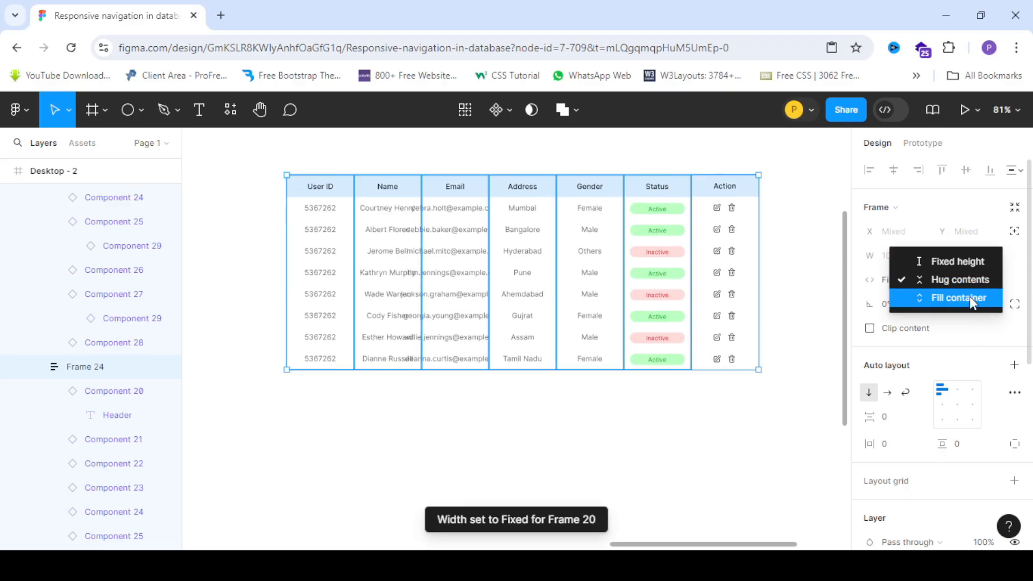
left_click(970, 297)
- Stretch the seven selected column frames together to a combined width of about 888
scroll(473, 215, "down", 5)
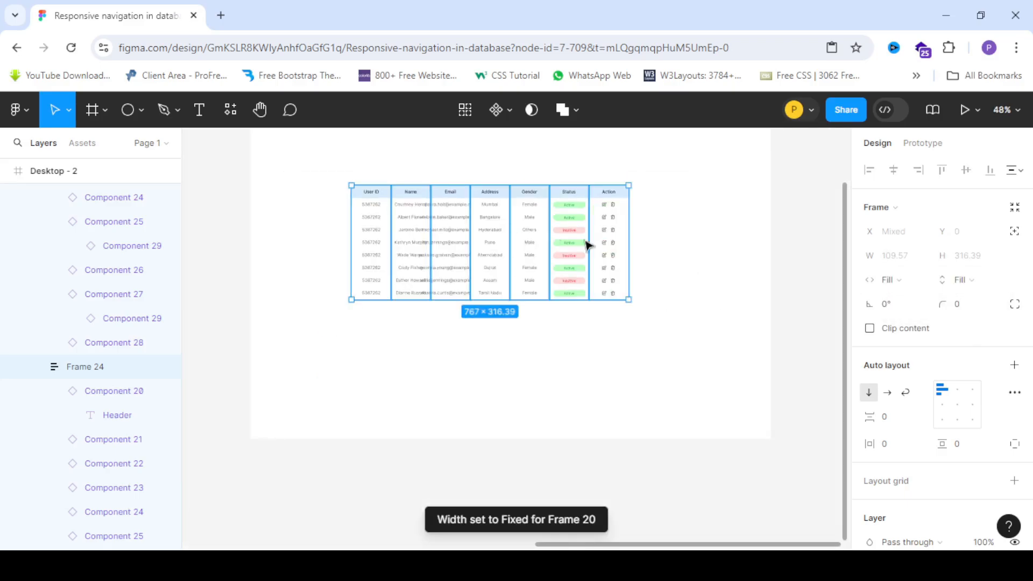
left_click_drag(668, 247, 673, 247)
scroll(464, 210, "up", 5)
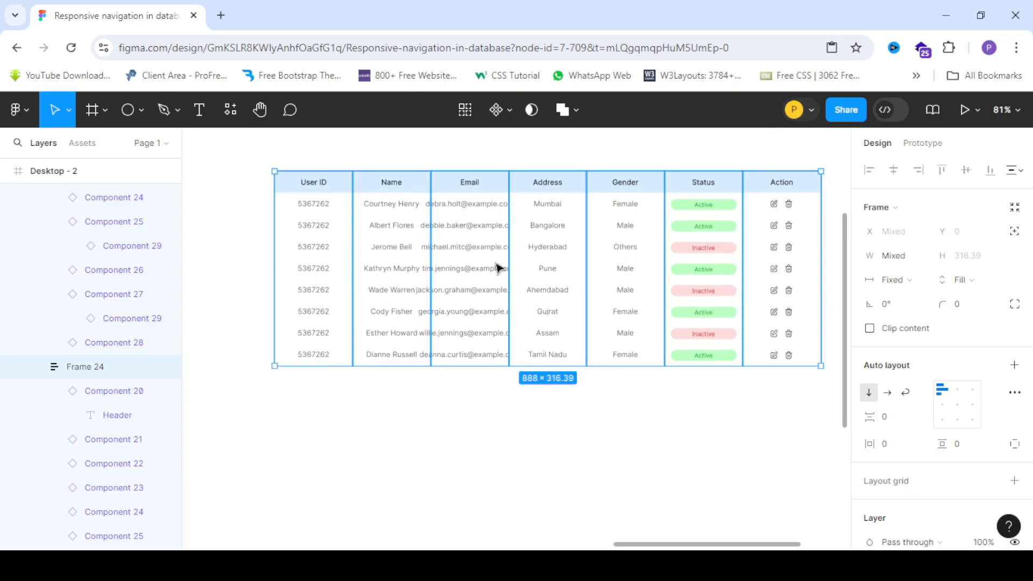
left_click(480, 370)
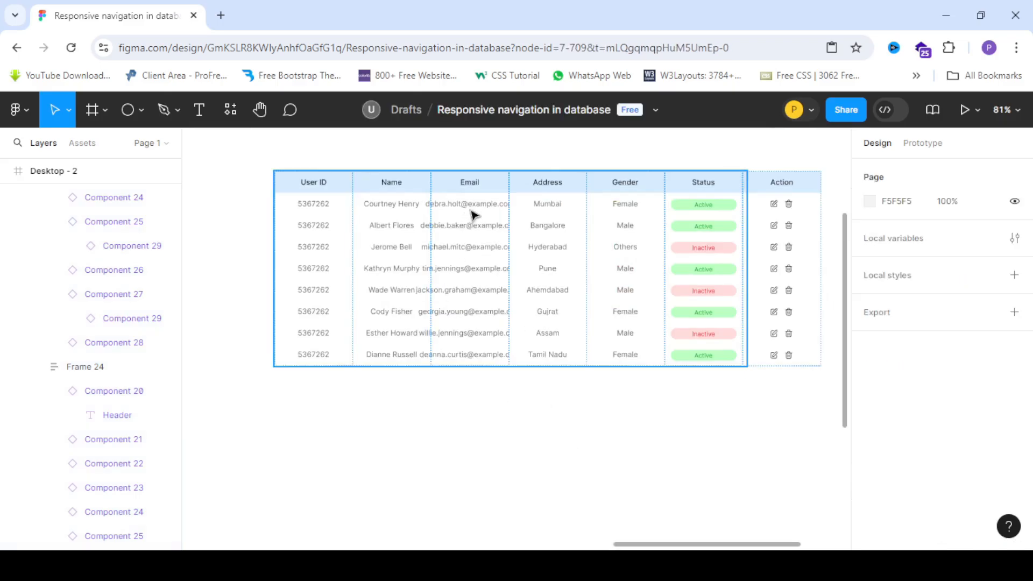
- Widen the Name column frame to about 175 and the Email column frame to about 204
left_click(473, 214)
double_click(475, 211)
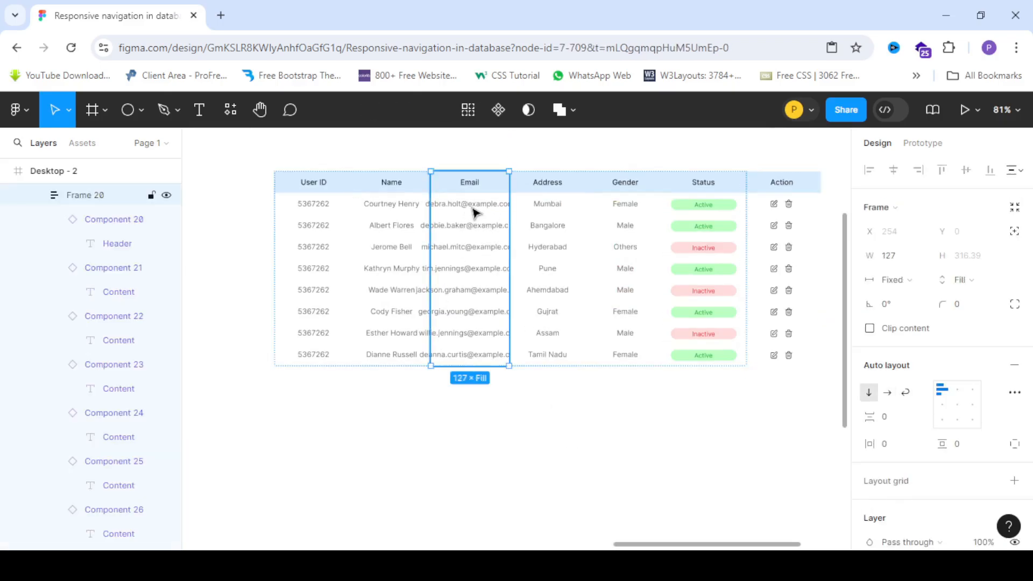
left_click(383, 217)
left_click_drag(432, 230, 461, 232)
left_click(517, 238)
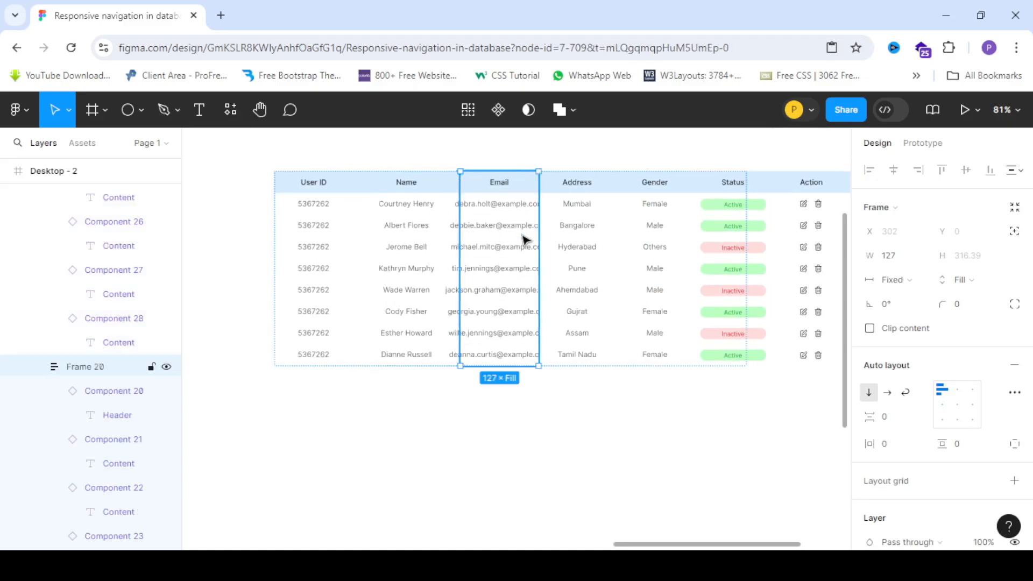
left_click_drag(537, 243, 586, 244)
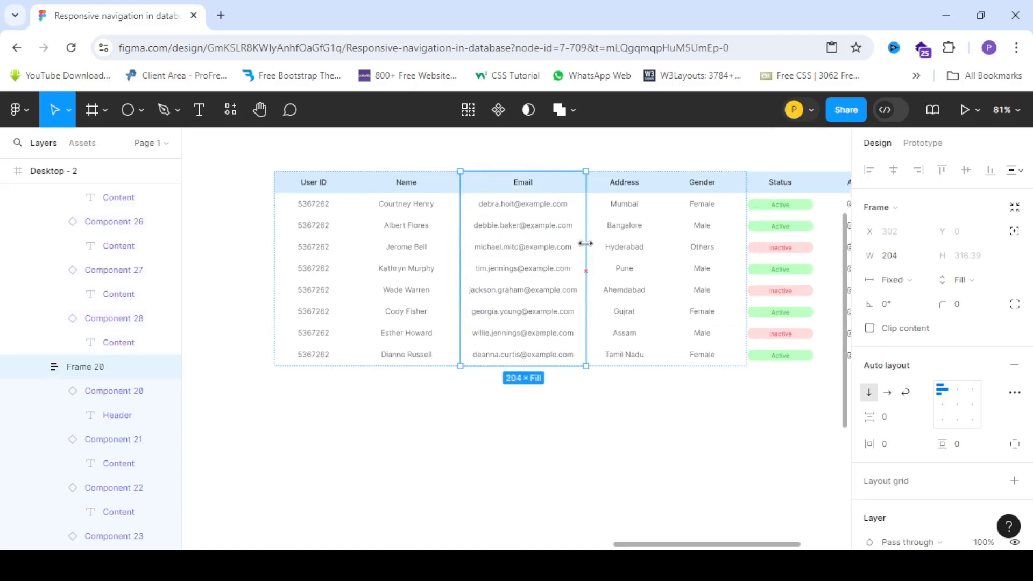
scroll(386, 234, "down", 3)
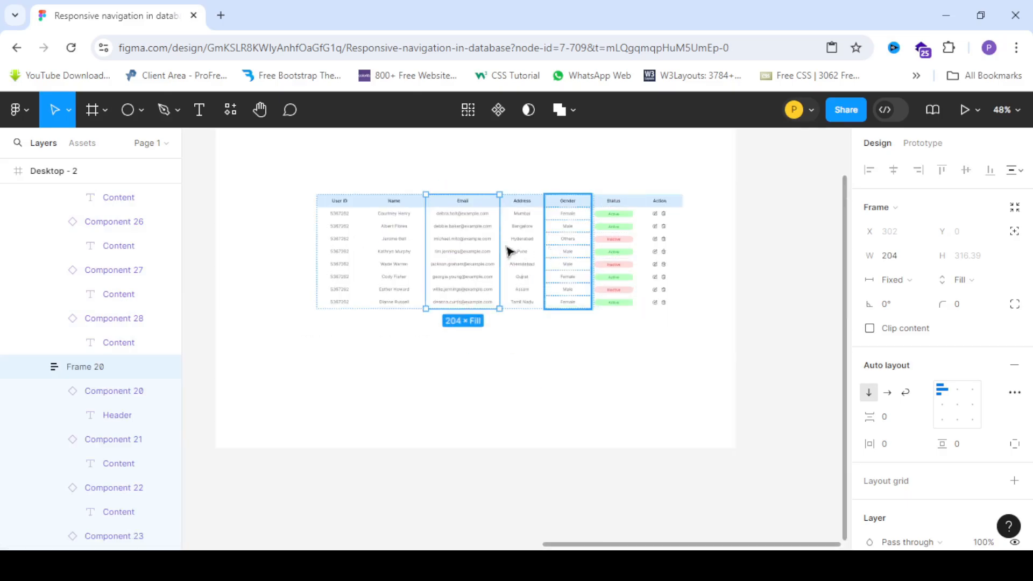
- Widen the table frame to about 1013 to enclose all seven columns, and make its width hug contents
left_click(590, 366)
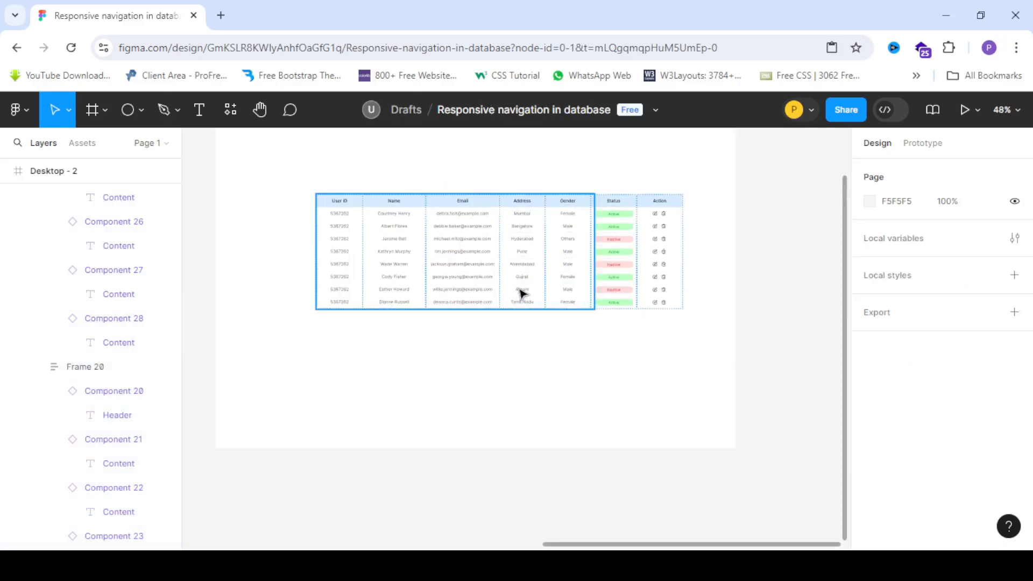
left_click(589, 282)
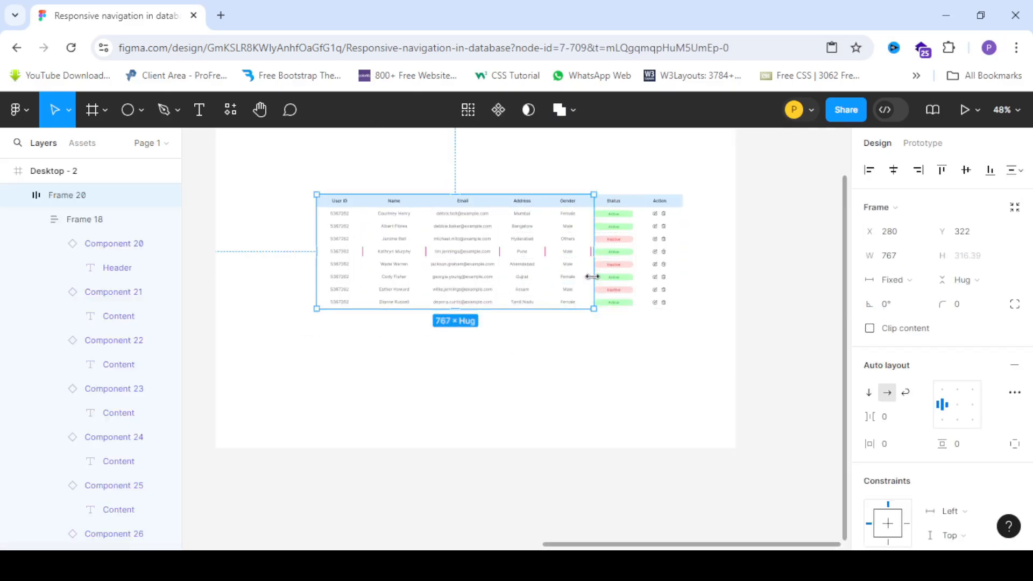
left_click_drag(646, 283, 684, 285)
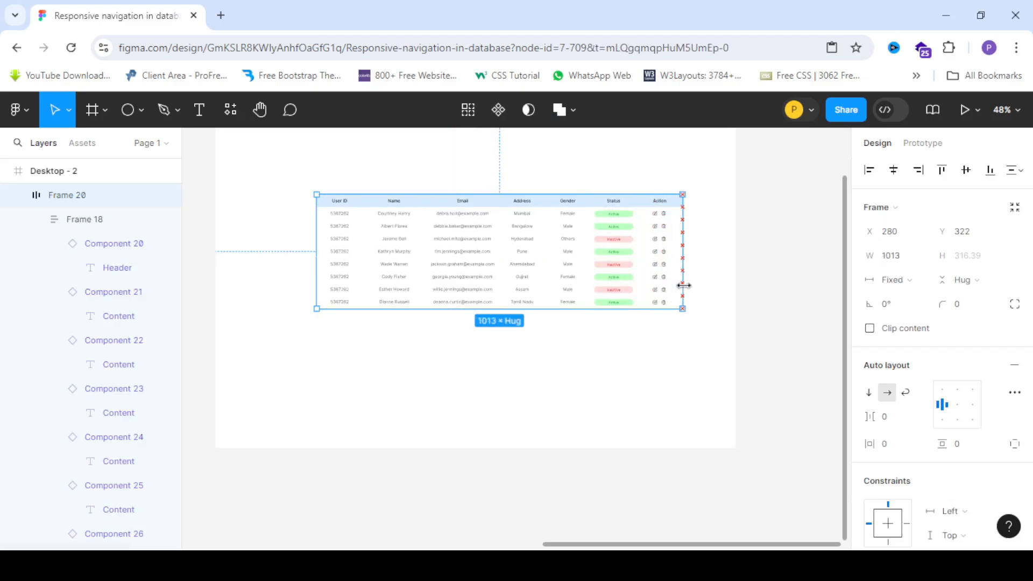
left_click(633, 348)
left_click(317, 253)
double_click(316, 252)
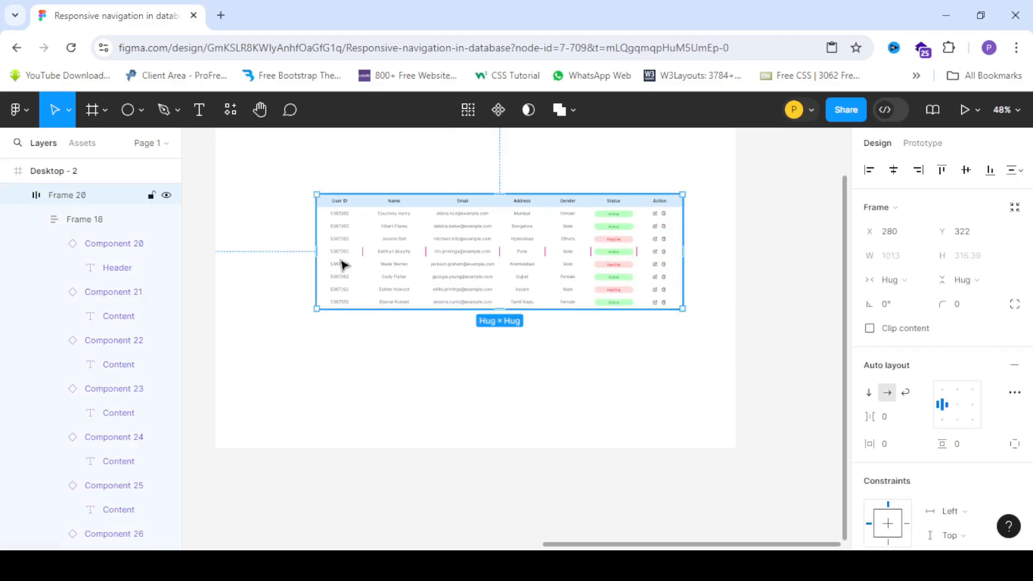
- Set the width of all seven column frames to fill container within the widened table
left_click_drag(353, 268, 668, 281)
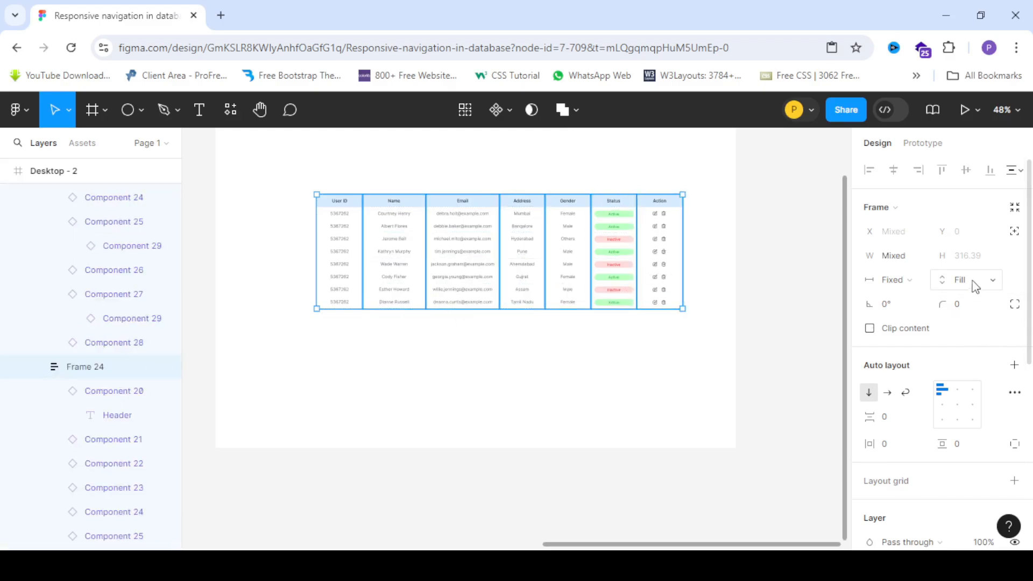
left_click(922, 285)
left_click(918, 311)
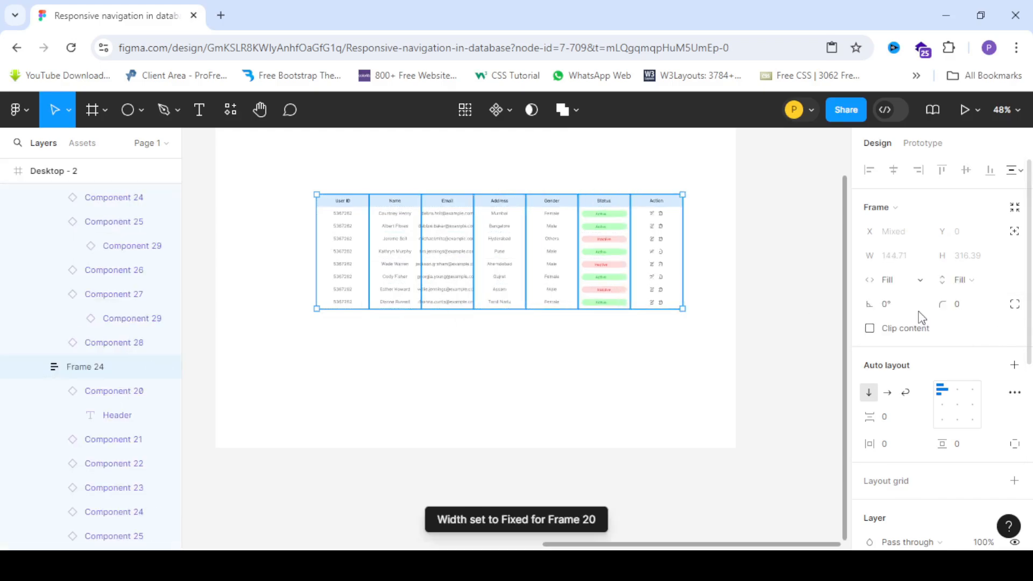
left_click(503, 358)
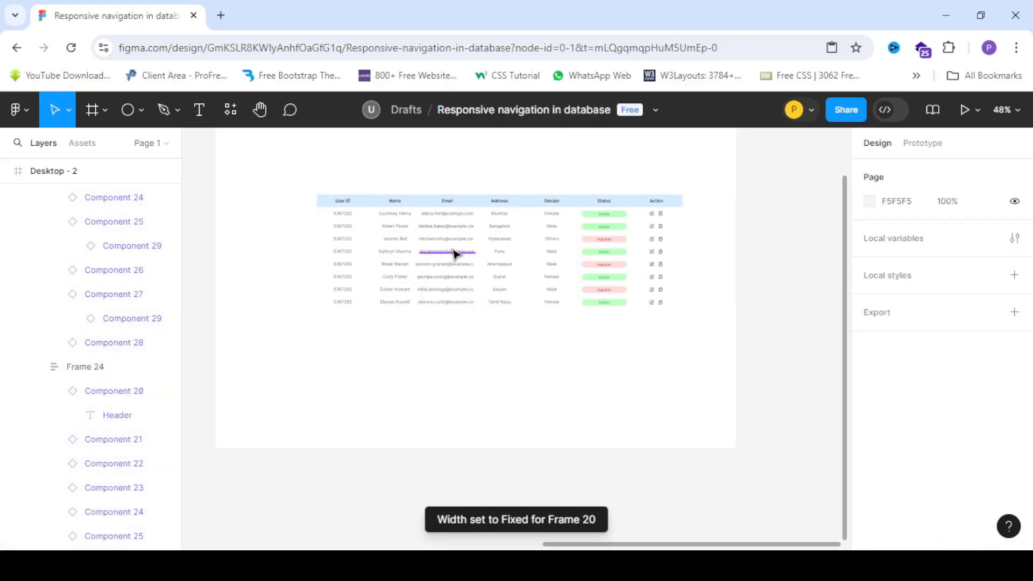
- Narrow the Action column frame to a width of about 105 by moving its inner edge
left_click(526, 264)
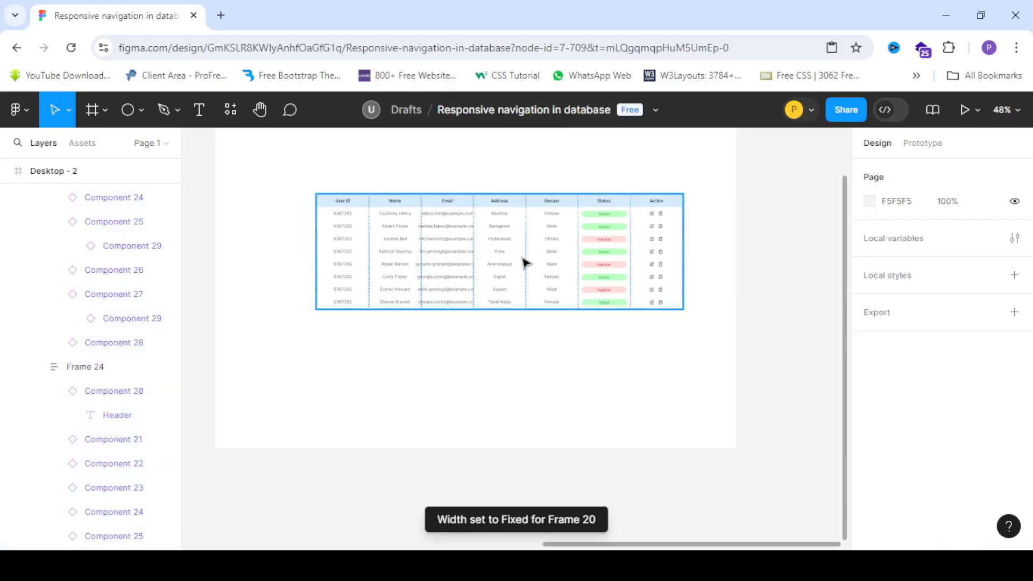
scroll(639, 257, "up", 3)
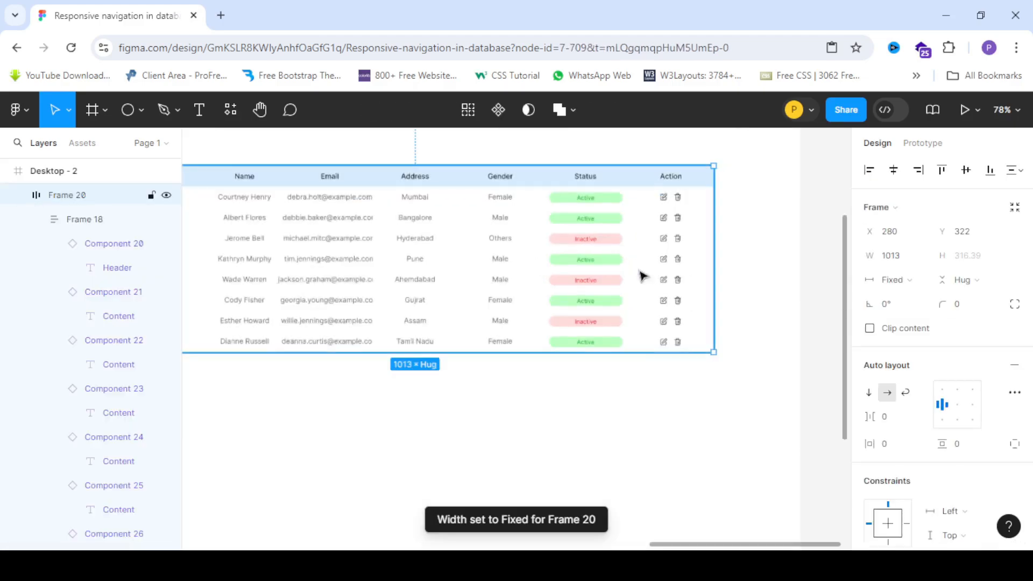
left_click(657, 396)
double_click(637, 267)
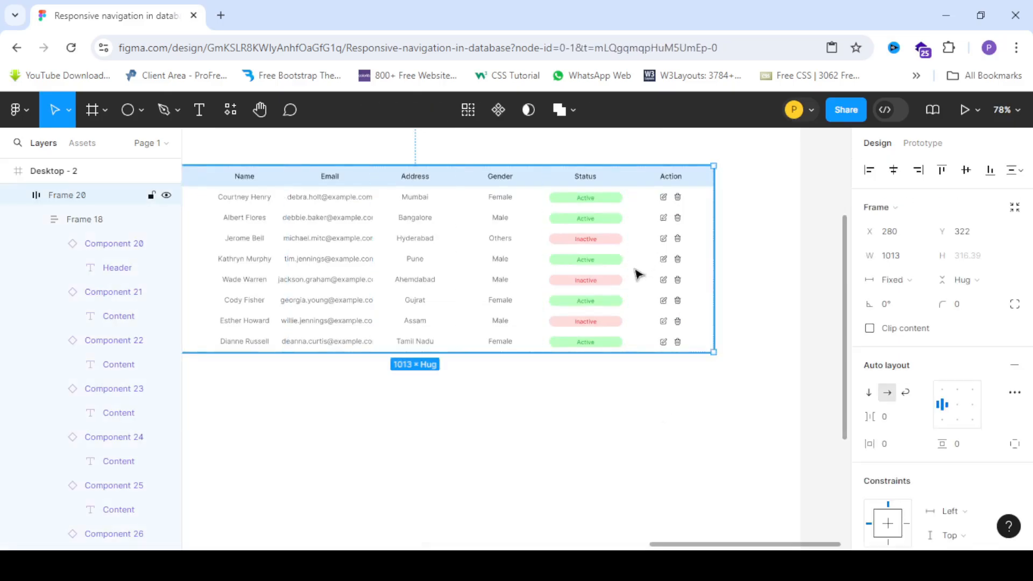
left_click(678, 421)
left_click(646, 284)
left_click(638, 283)
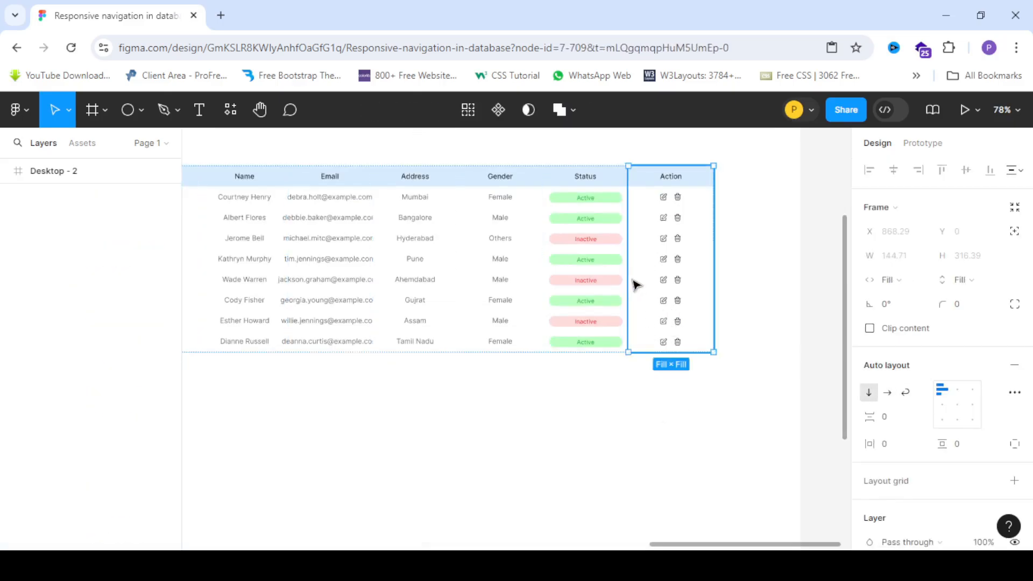
left_click_drag(635, 277, 652, 277)
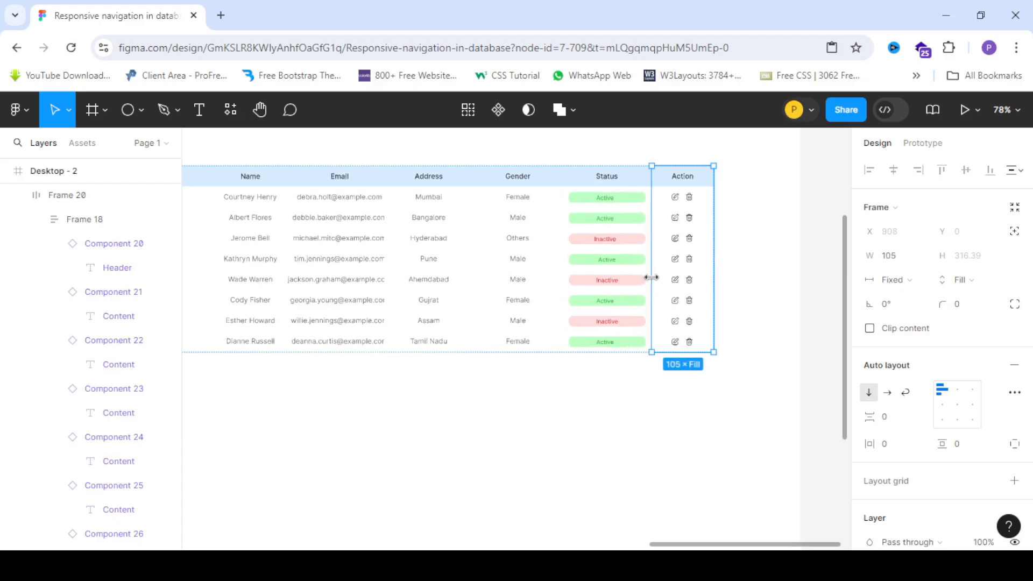
- Widen the Email column frame to about 203 so the addresses fit inside it
left_click(342, 248)
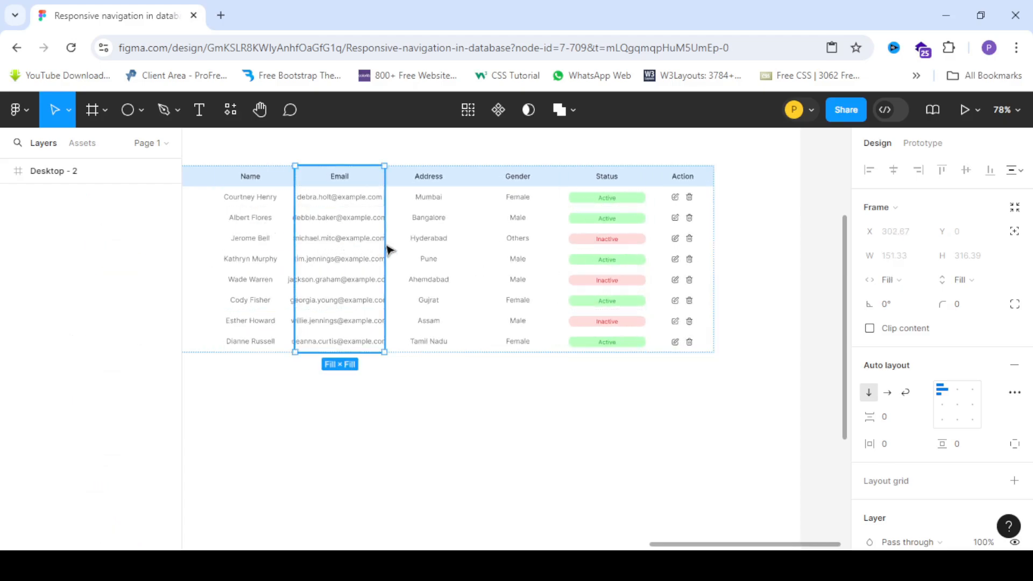
left_click_drag(386, 244, 414, 246)
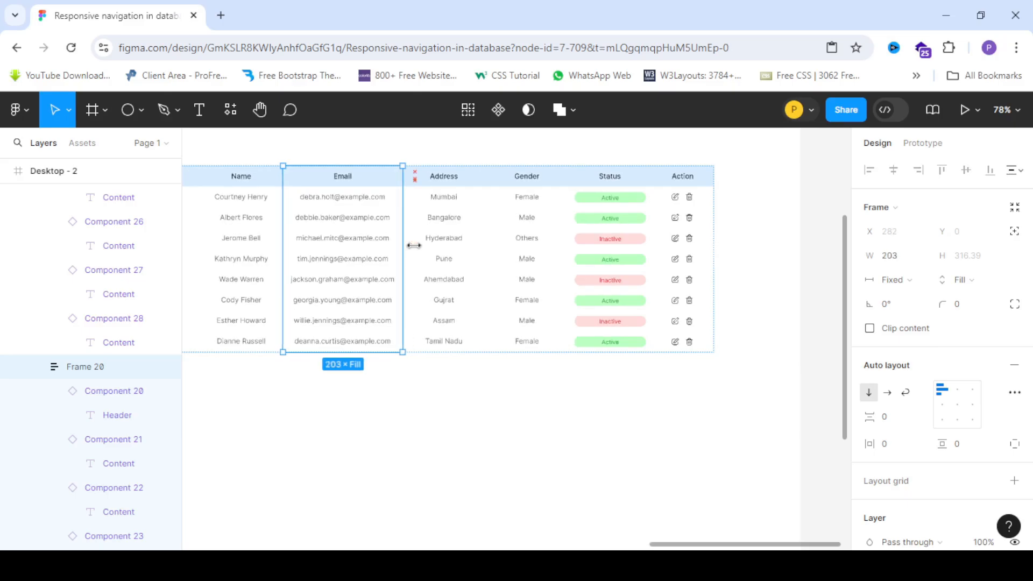
scroll(466, 238, "down", 5)
scroll(366, 236, "up", 6)
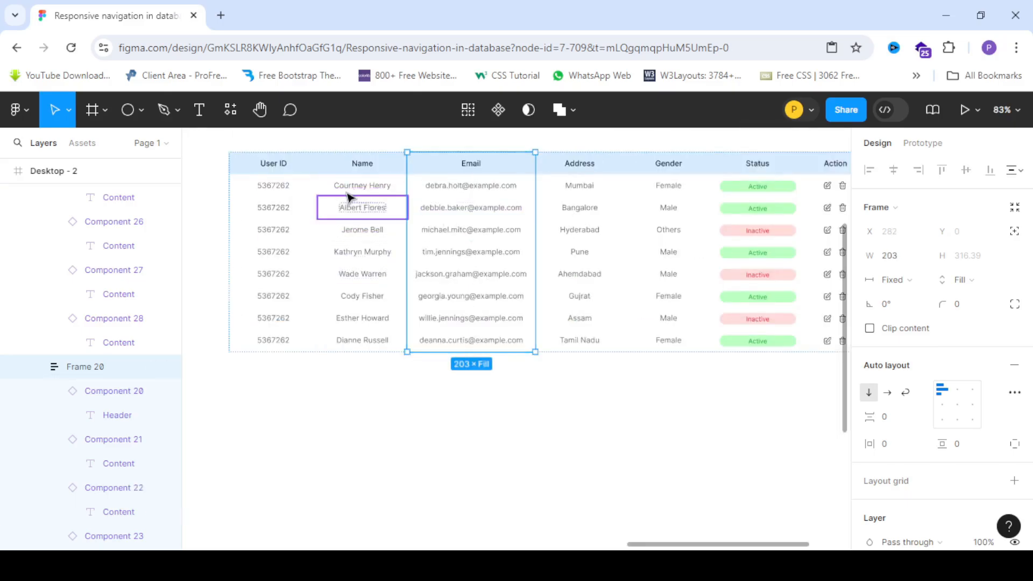
- Go to the table cell component set and make the Header variant's width hug its contents
scroll(353, 199, "up", 5)
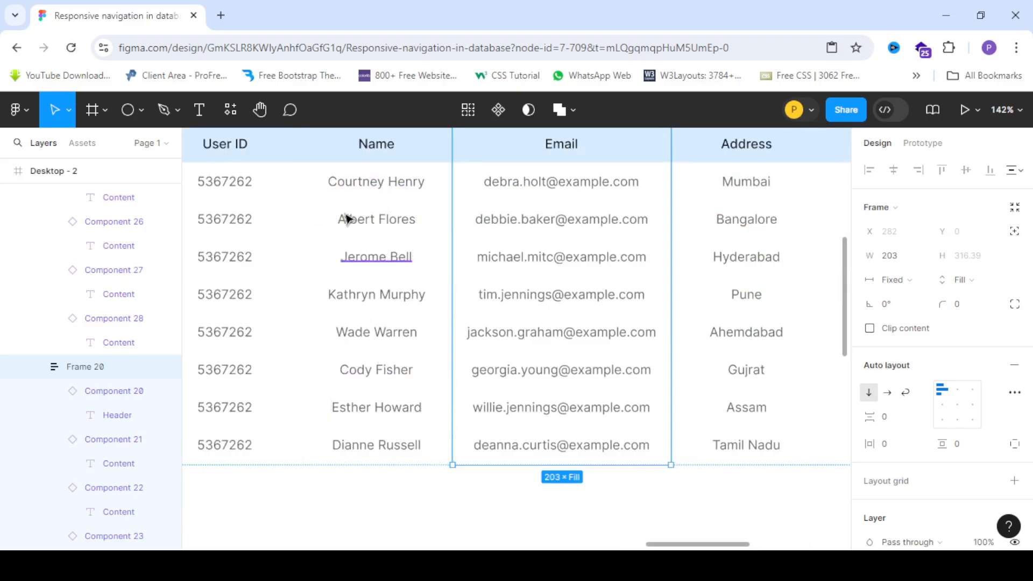
scroll(422, 189, "down", 3)
scroll(594, 168, "down", 6)
scroll(538, 178, "down", 3)
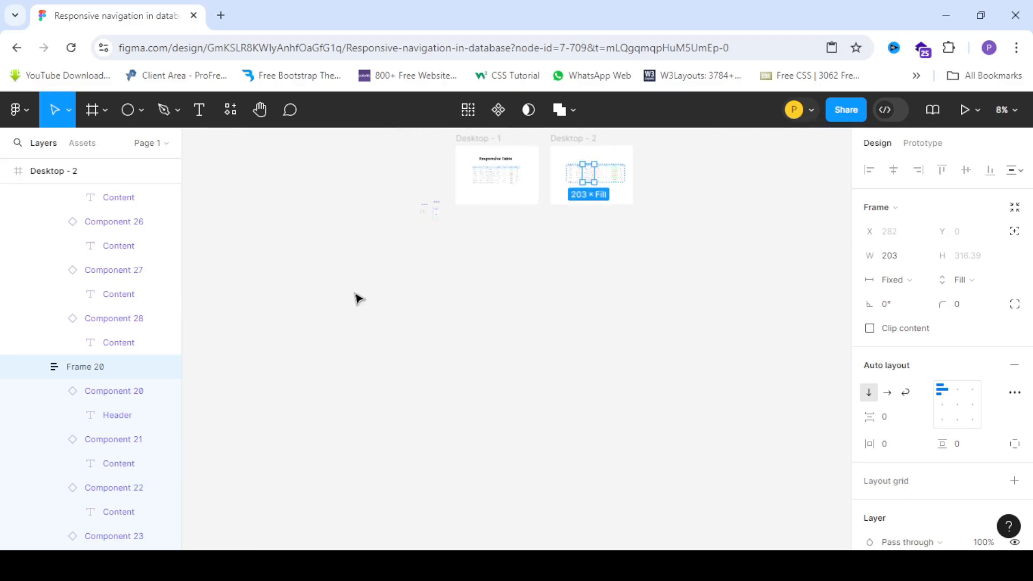
scroll(361, 285, "up", 2)
scroll(478, 195, "up", 10)
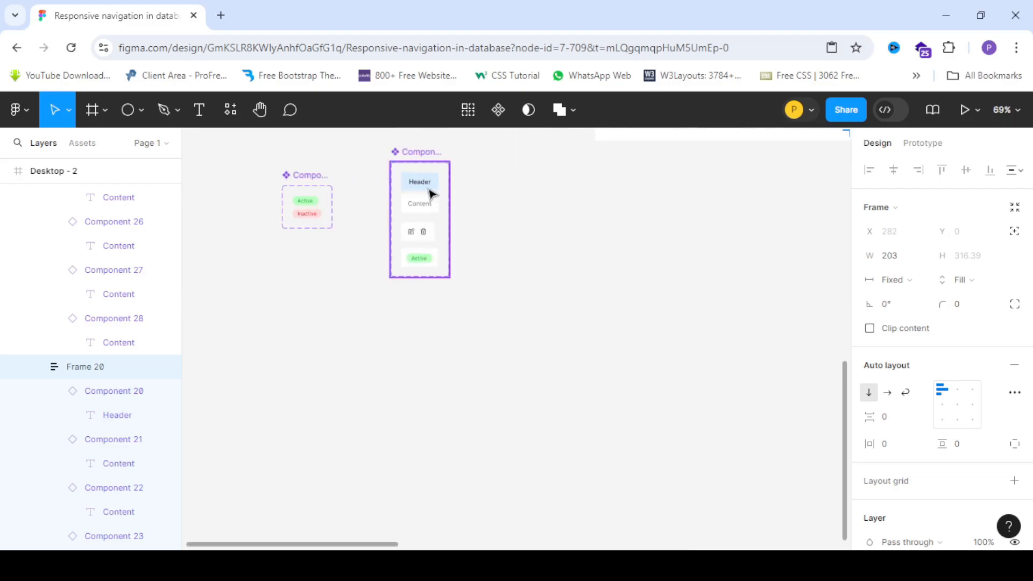
scroll(415, 175, "up", 4)
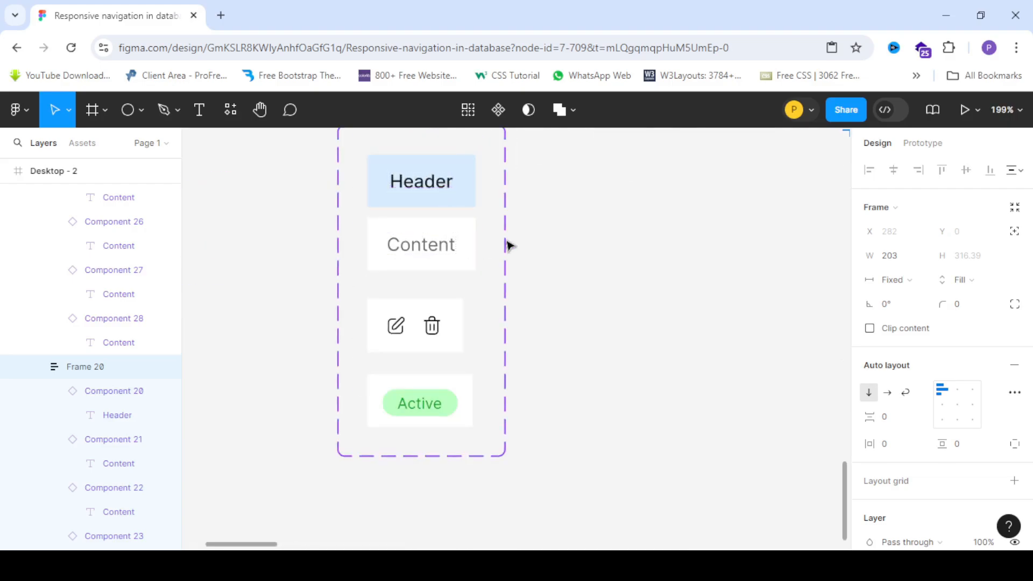
double_click(425, 192)
scroll(910, 413, "down", 5)
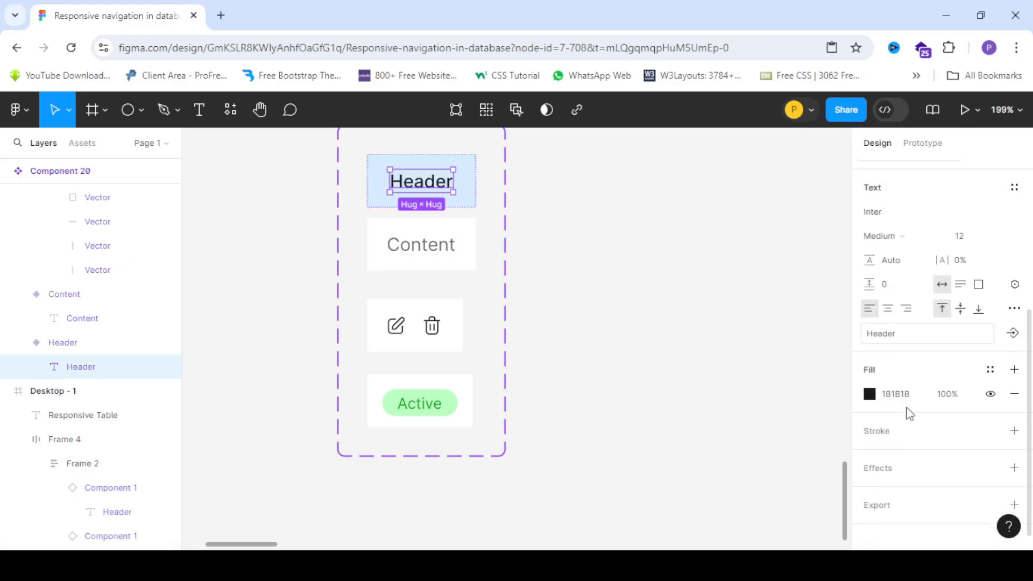
scroll(936, 338, "up", 5)
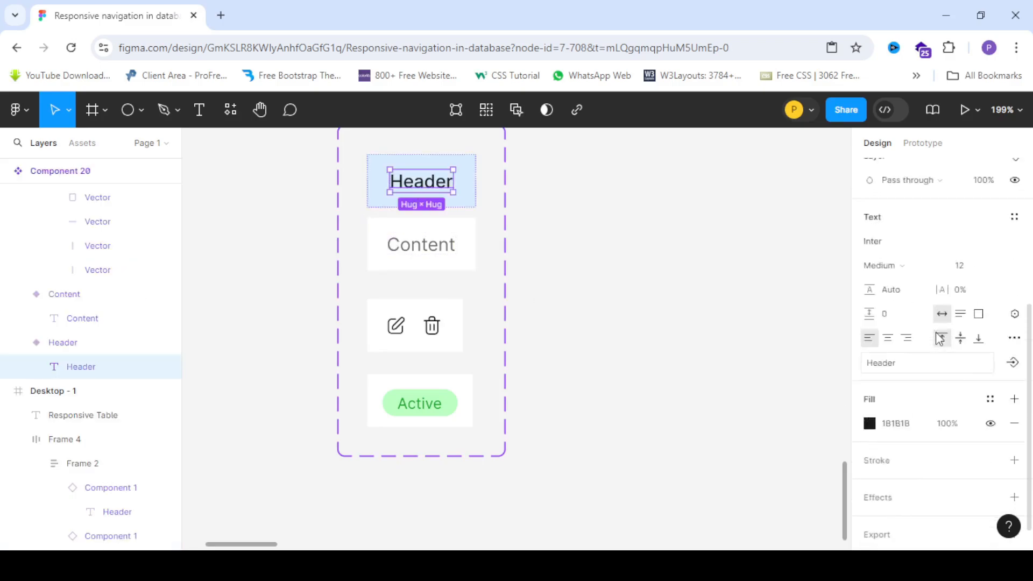
left_click(752, 351)
double_click(371, 184)
- Set the auto layout alignment of the Header and Content variants to left, vertically centred
left_click(664, 291)
left_click(425, 187)
scroll(961, 438, "down", 3)
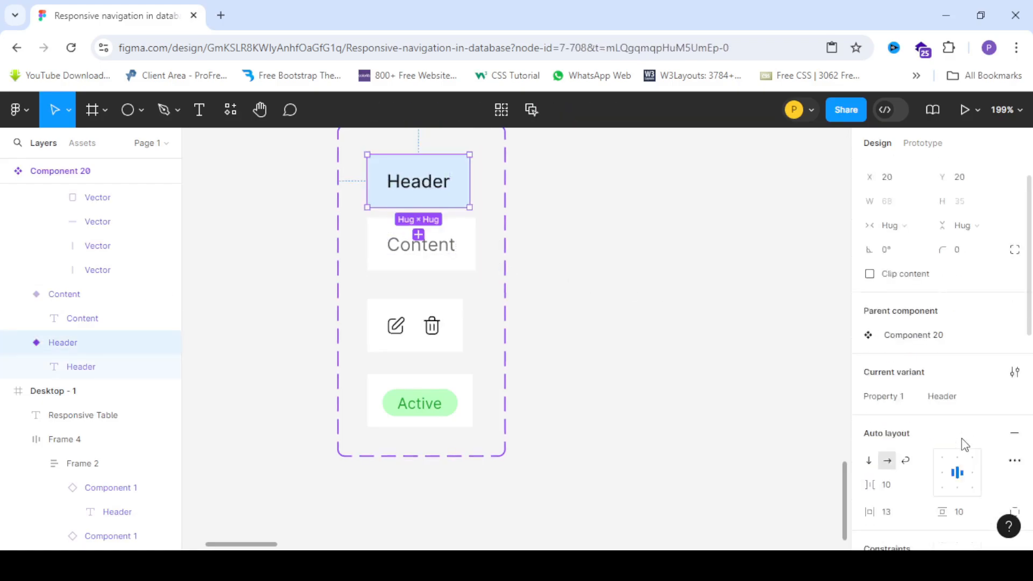
scroll(946, 411, "down", 3)
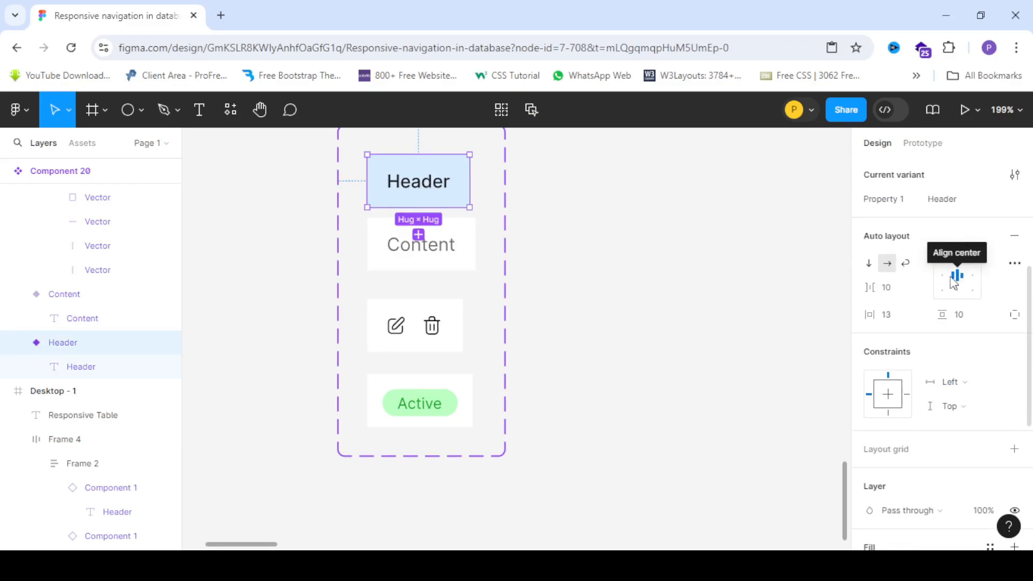
left_click(943, 279)
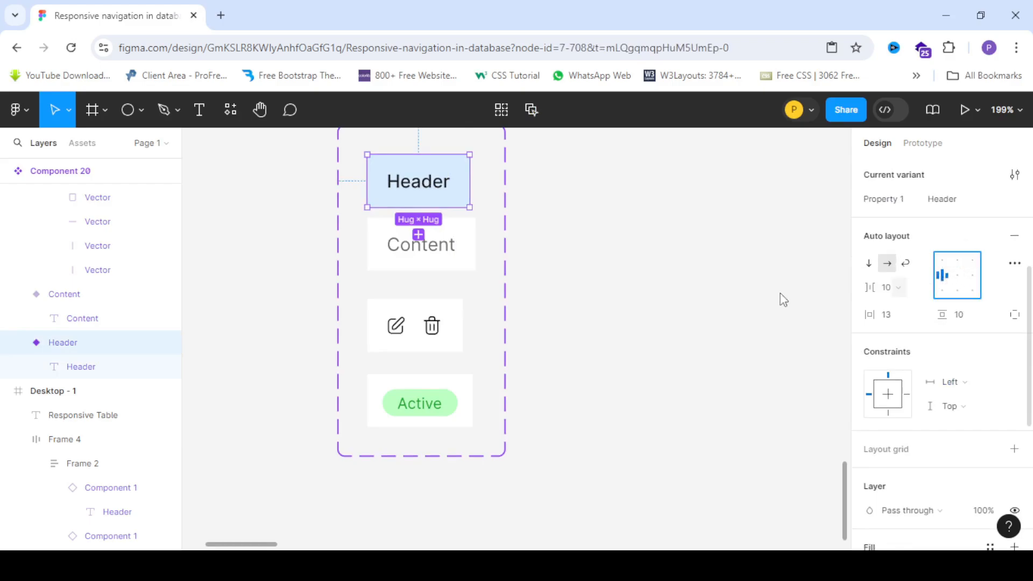
left_click(377, 260)
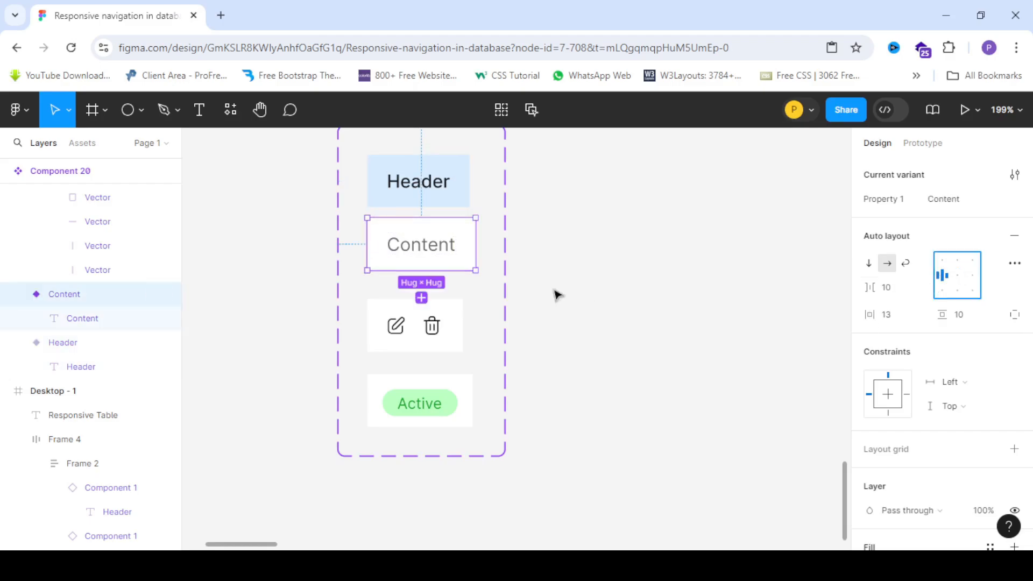
- Resize the whole table frame in Desktop - 2 to a width of about 942
scroll(322, 268, "down", 8)
left_click(735, 248)
scroll(735, 248, "up", 3)
scroll(437, 254, "down", 3)
scroll(654, 306, "up", 3)
scroll(615, 282, "up", 2)
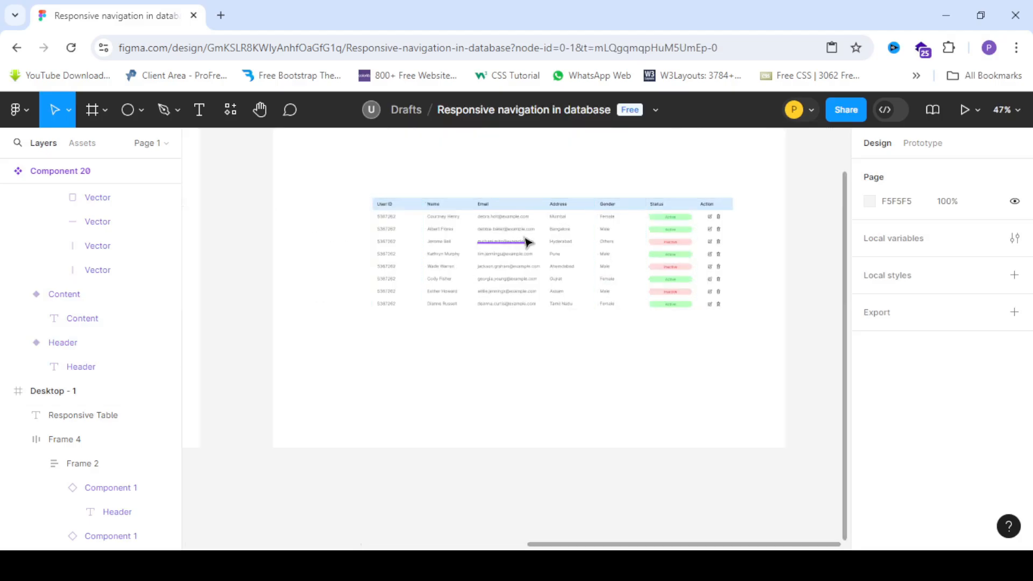
scroll(526, 242, "up", 3)
scroll(469, 284, "down", 2)
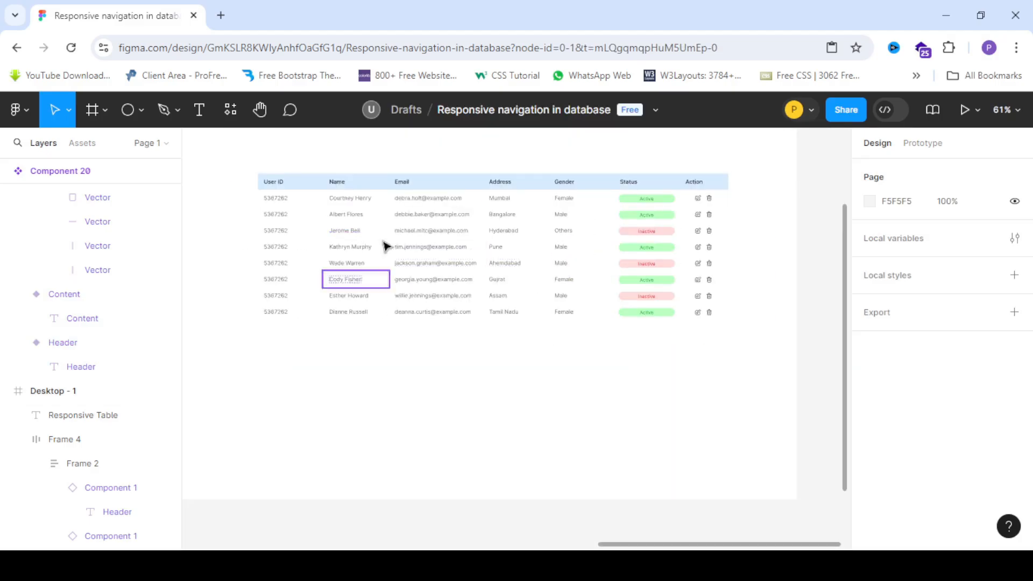
left_click(309, 233)
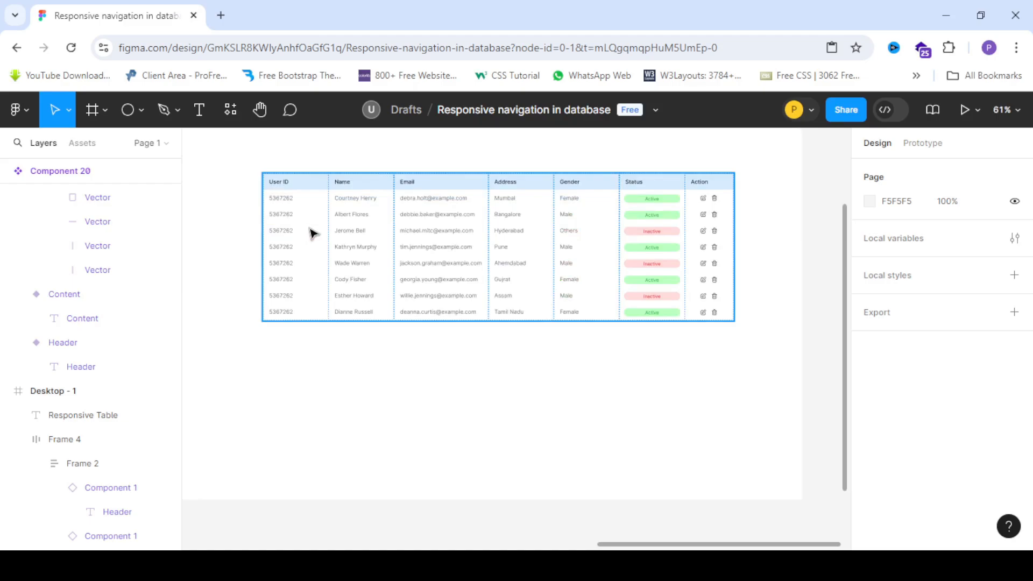
left_click(541, 276)
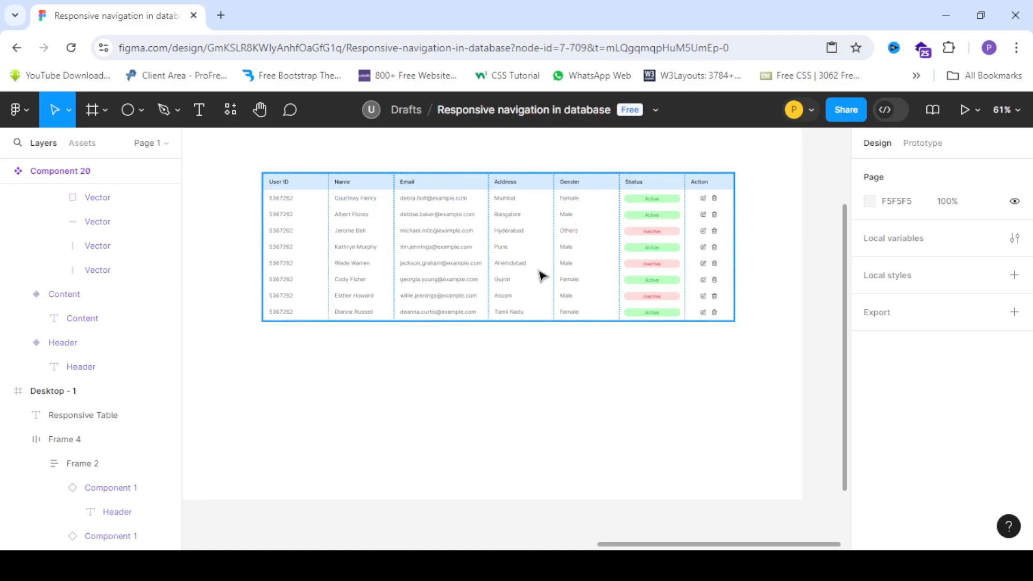
mouse_move(696, 292)
left_mouse_down()
mouse_move(625, 287)
mouse_move(711, 290)
mouse_move(651, 286)
mouse_move(701, 286)
left_mouse_up()
scroll(368, 273, "up", 3)
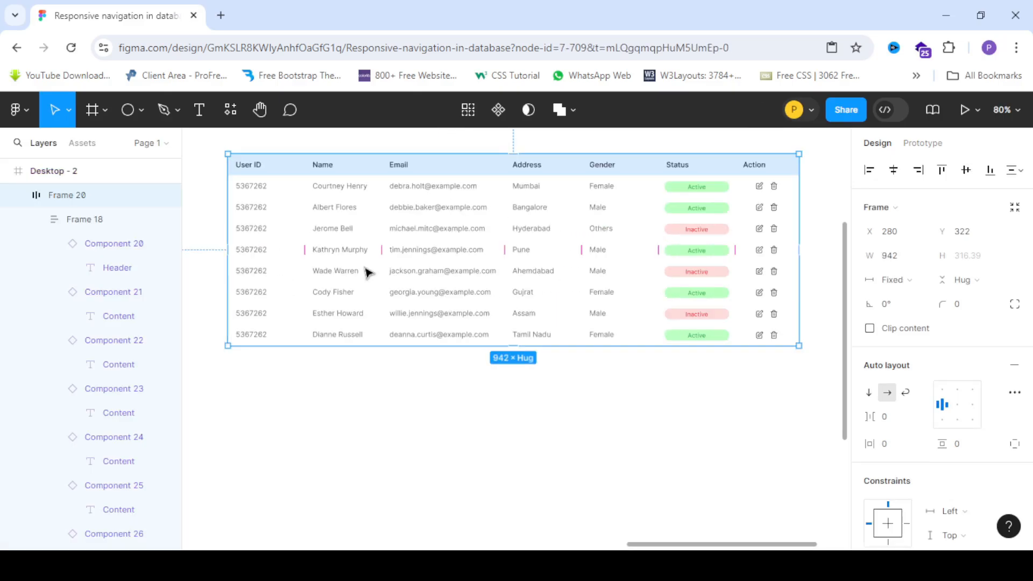